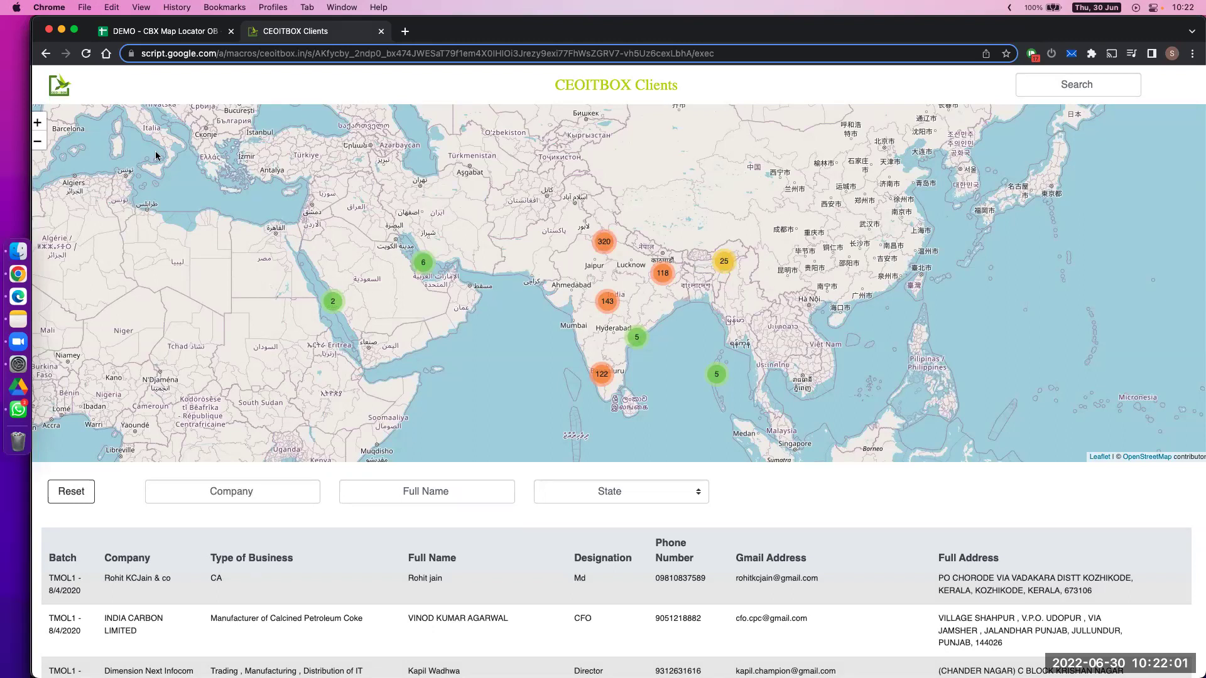
- Zoom the client map into Rajasthan, view the company details of the marker near Bikaner, and close them
click(38, 123)
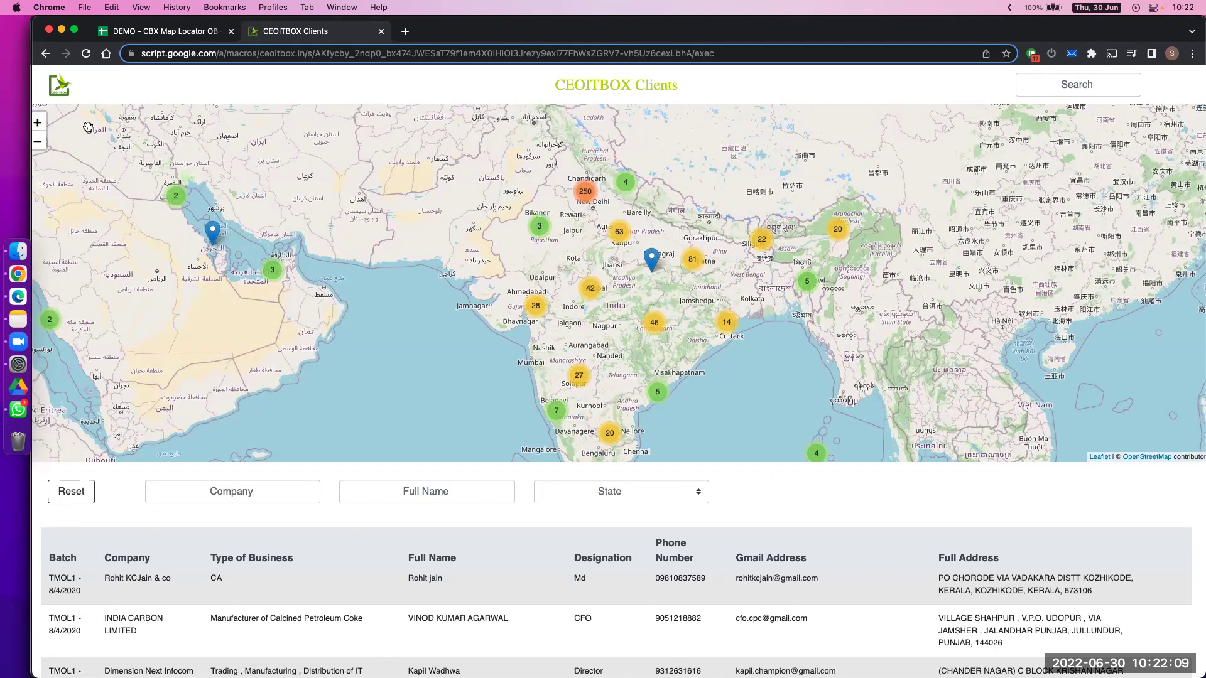
click(38, 123)
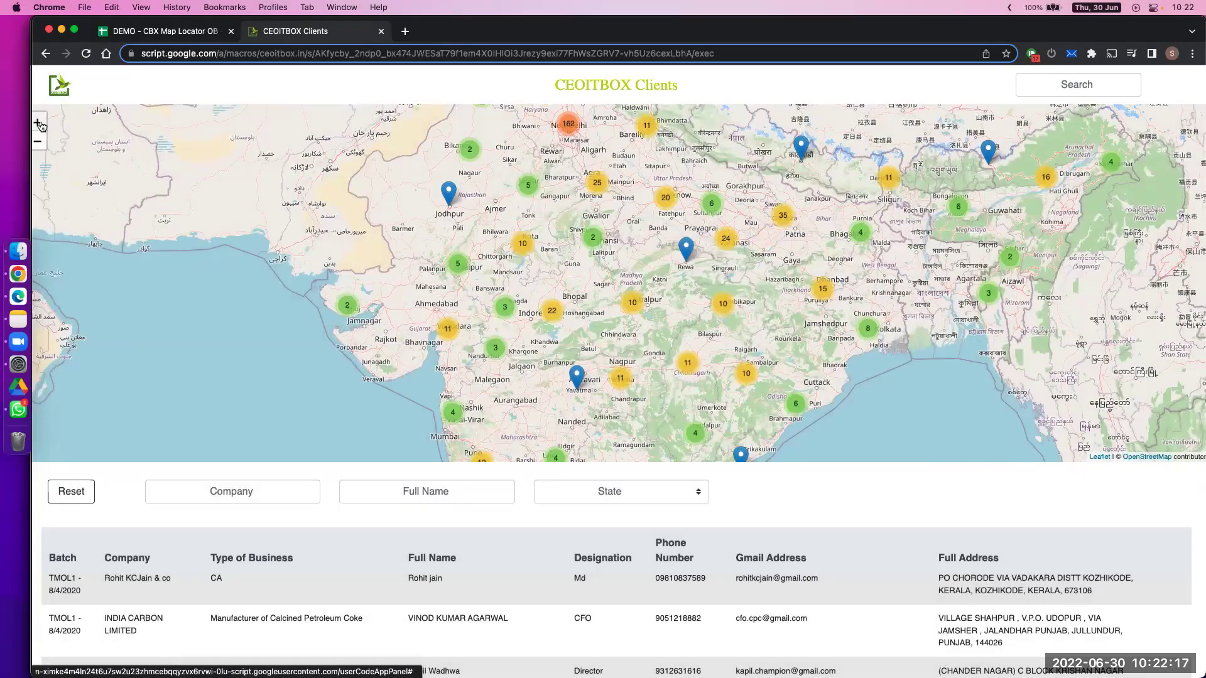
click(38, 121)
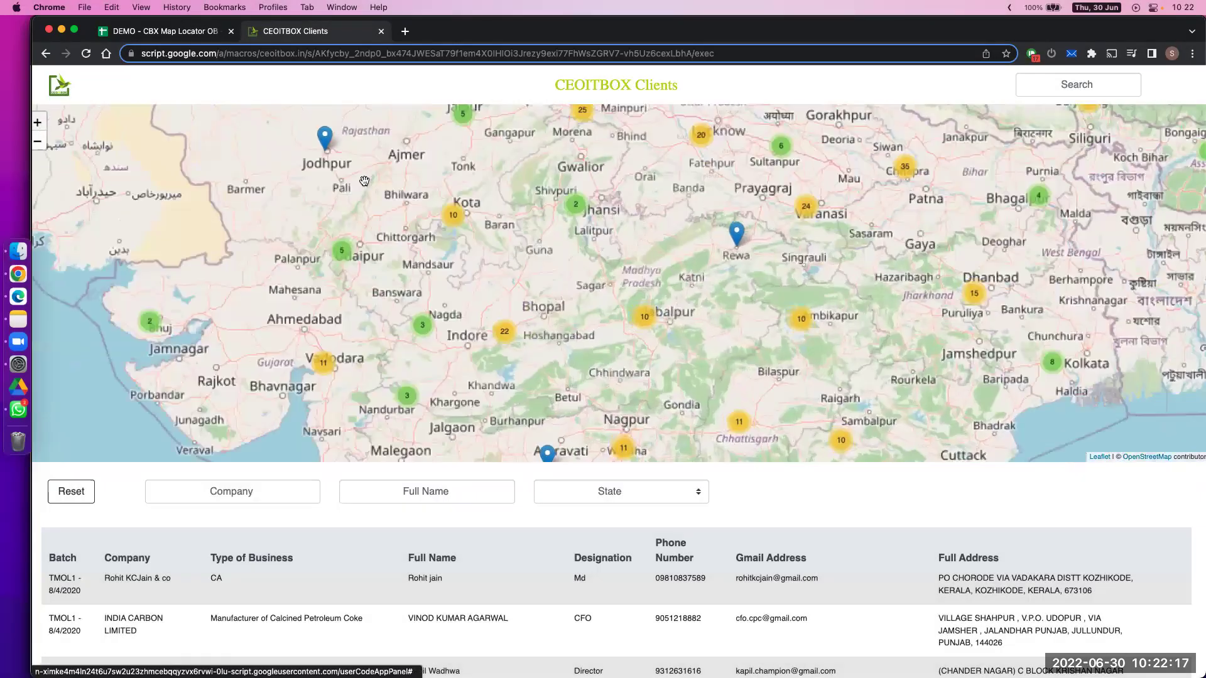
click(483, 335)
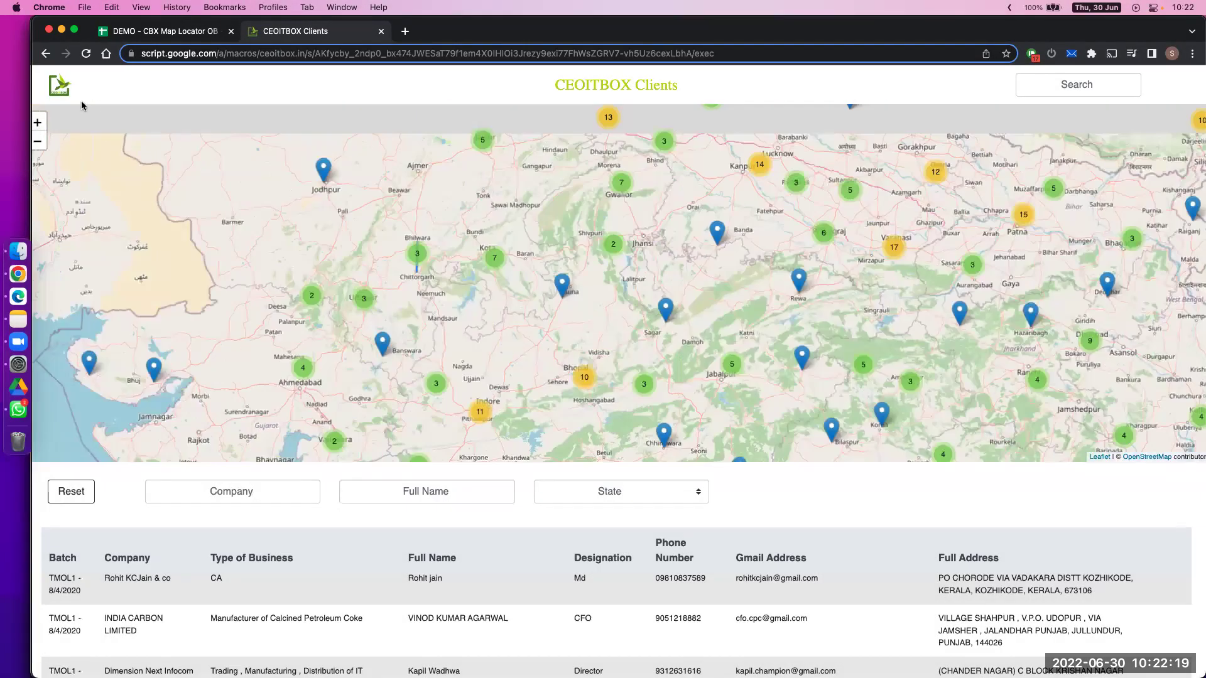
click(38, 123)
mouse_move(519, 151)
mouse_down()
mouse_move(305, 313)
mouse_move(370, 318)
mouse_up()
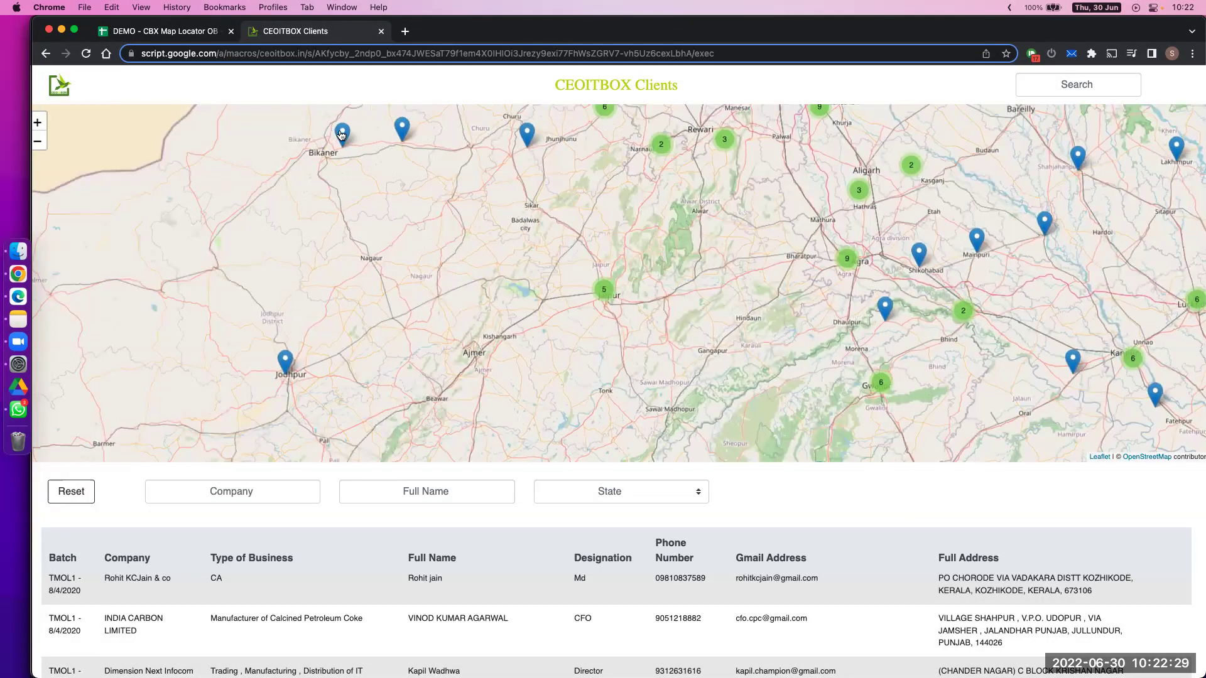
click(341, 133)
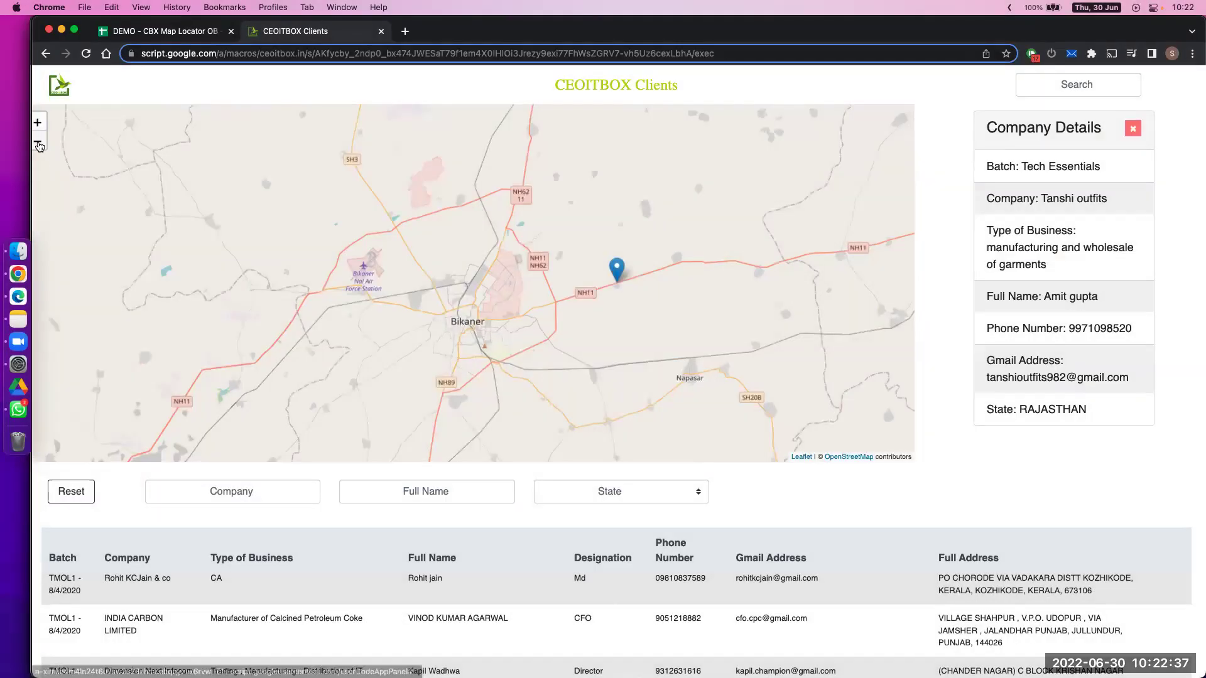
click(38, 141)
click(1132, 128)
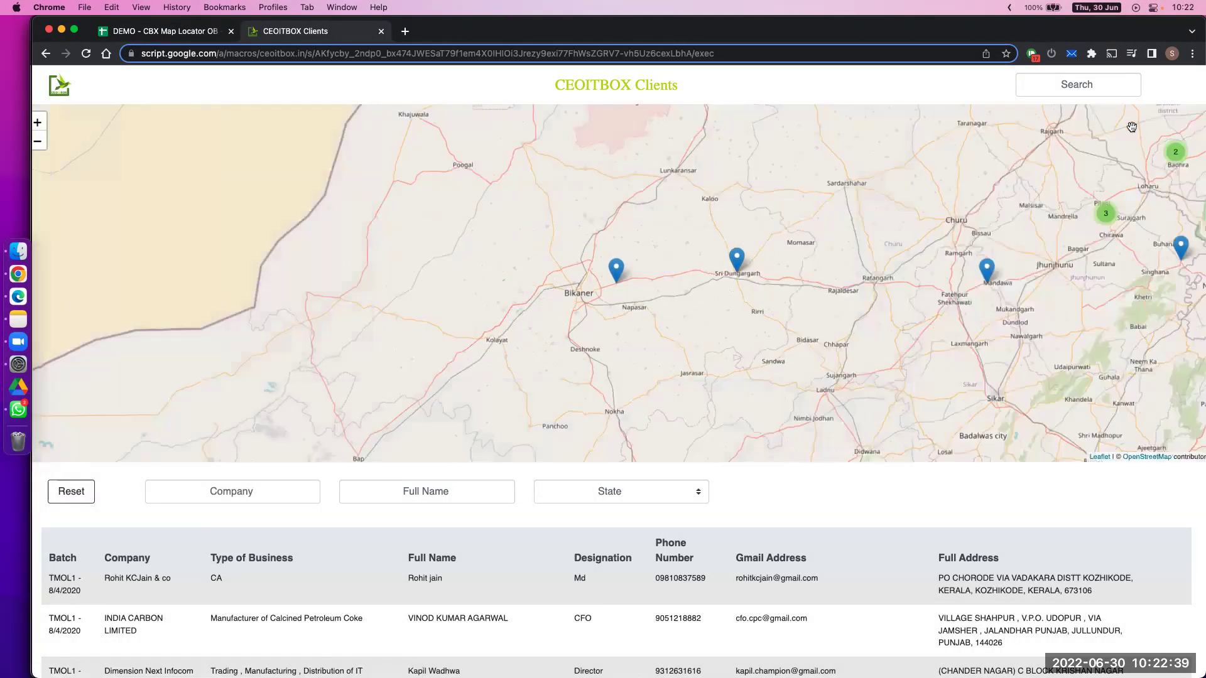
- Look through the client table beneath the map, including its company, designation, contact and address columns
scroll(647, 442, down, 3)
scroll(666, 480, down, 1)
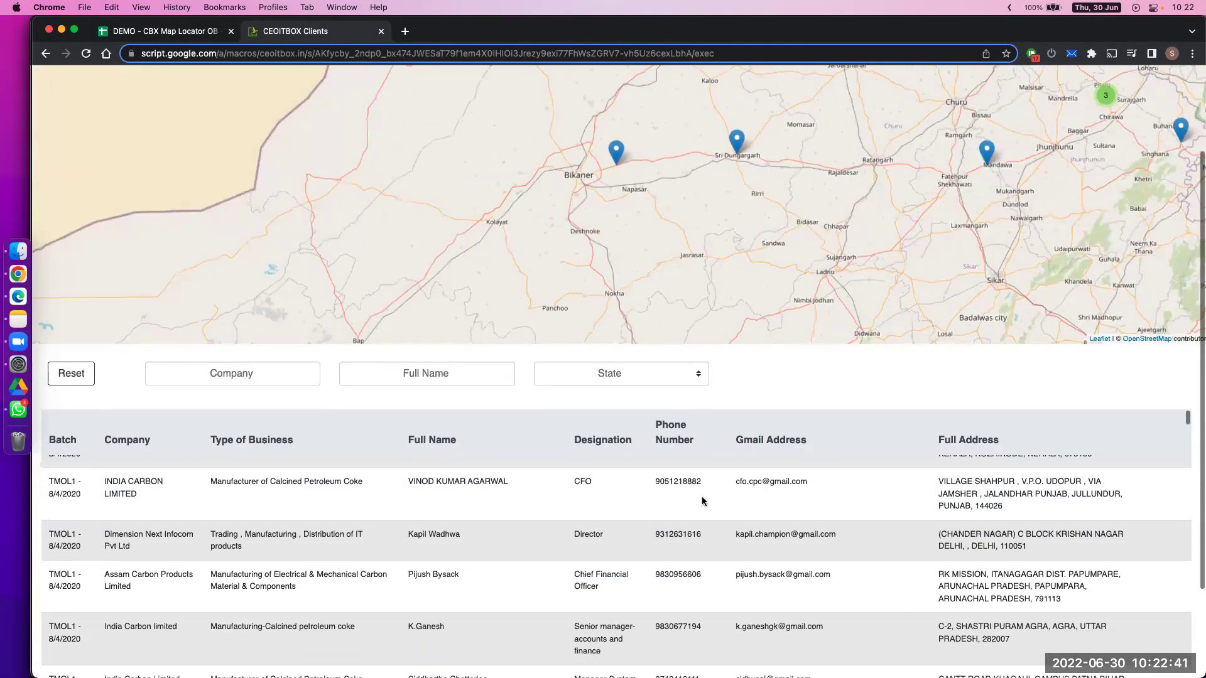
scroll(725, 502, down, 4)
scroll(723, 502, up, 10)
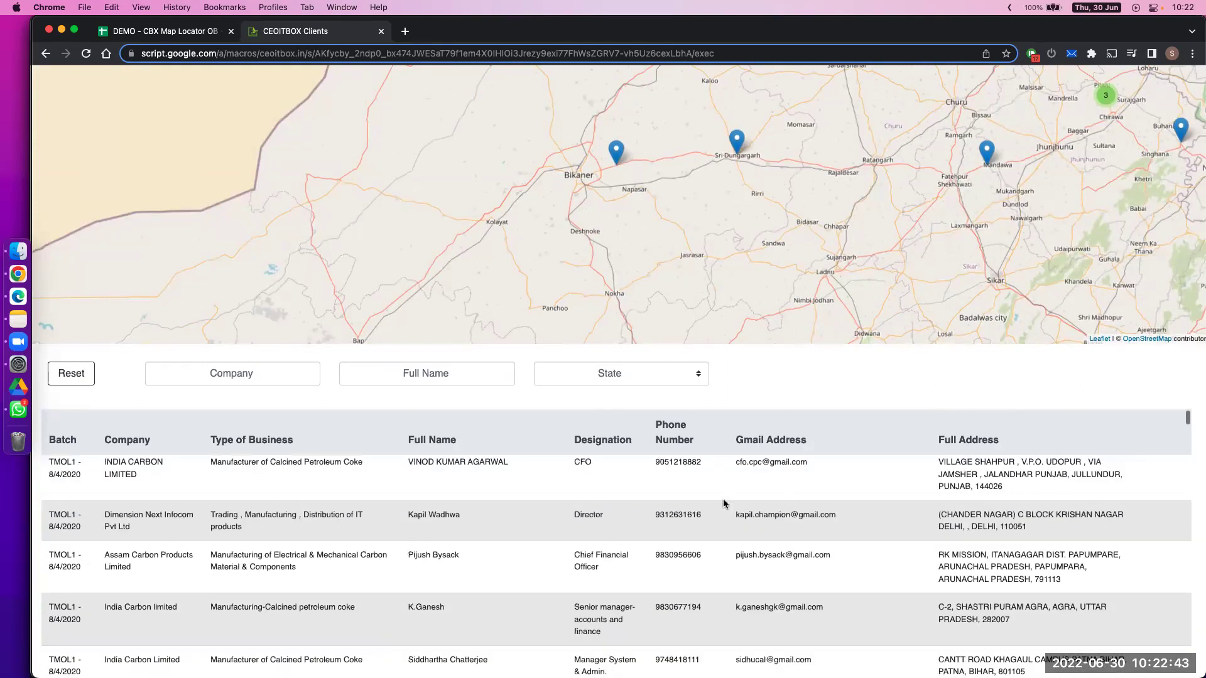
scroll(326, 224, right, 1)
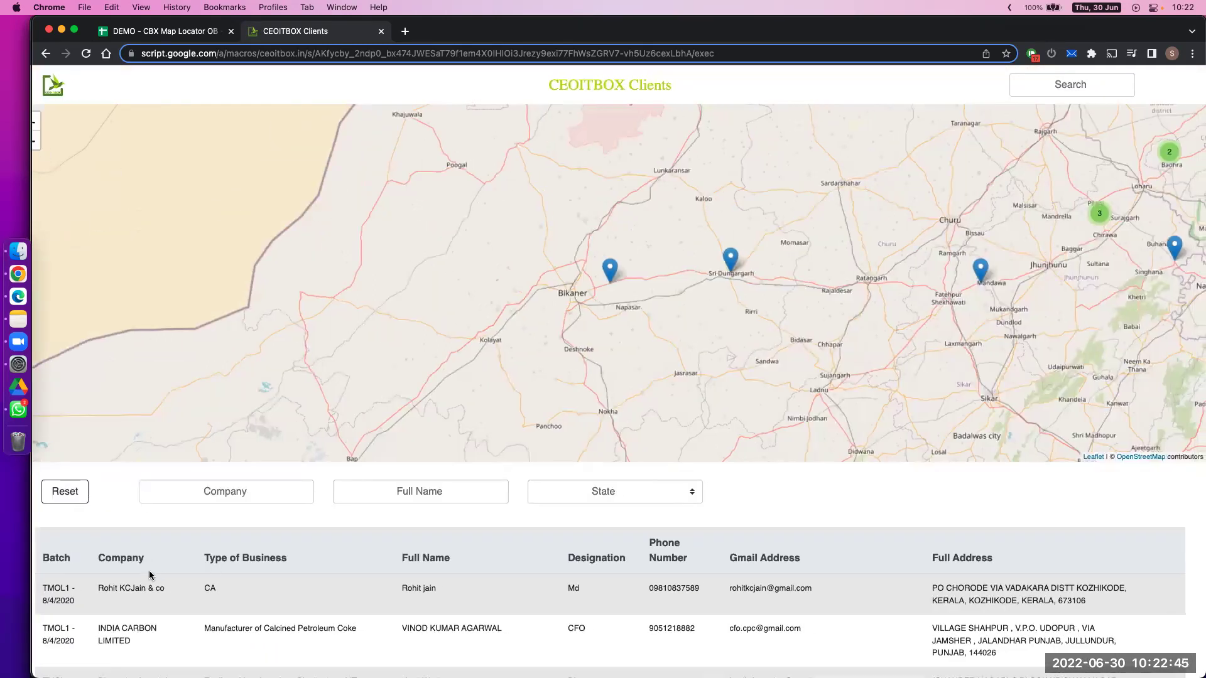
- Open the company details for the marker just east of Bikaner again and close them
click(609, 271)
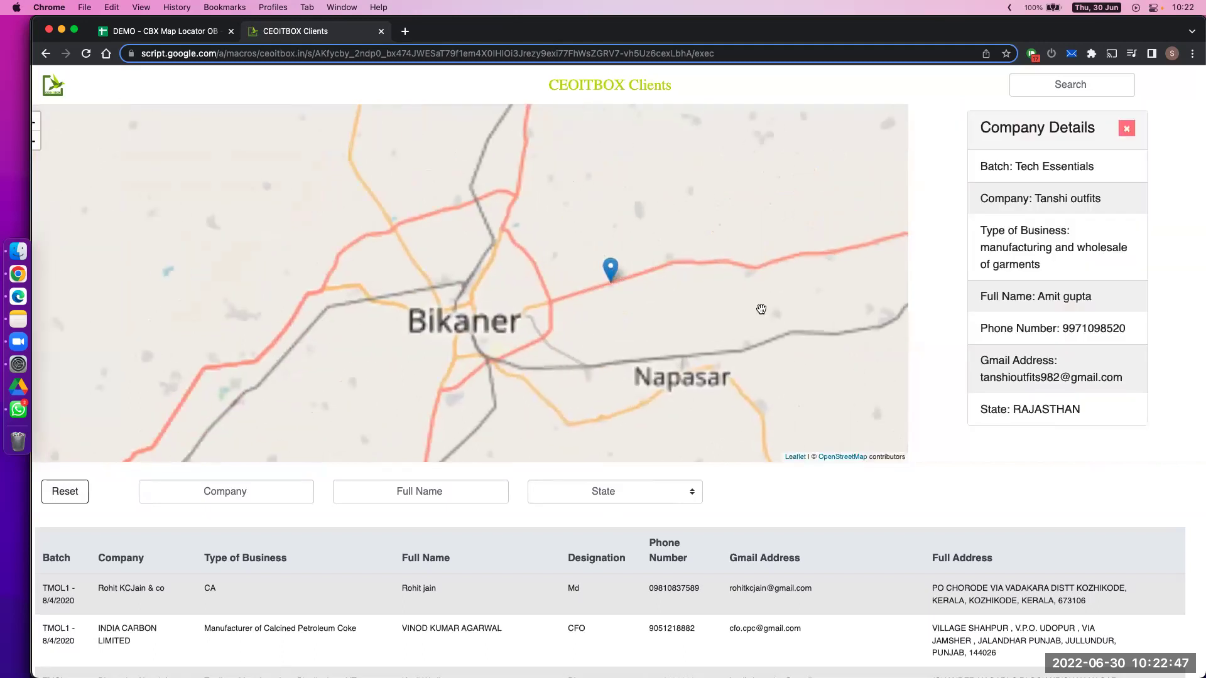
click(1125, 128)
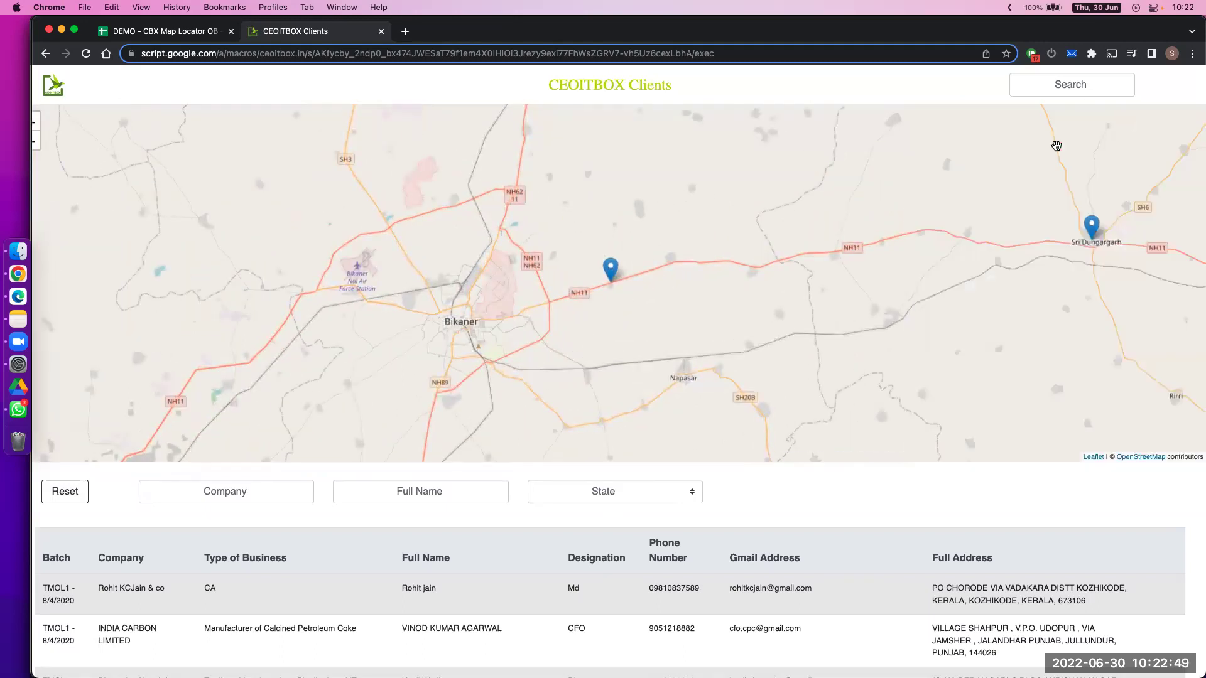
click(35, 144)
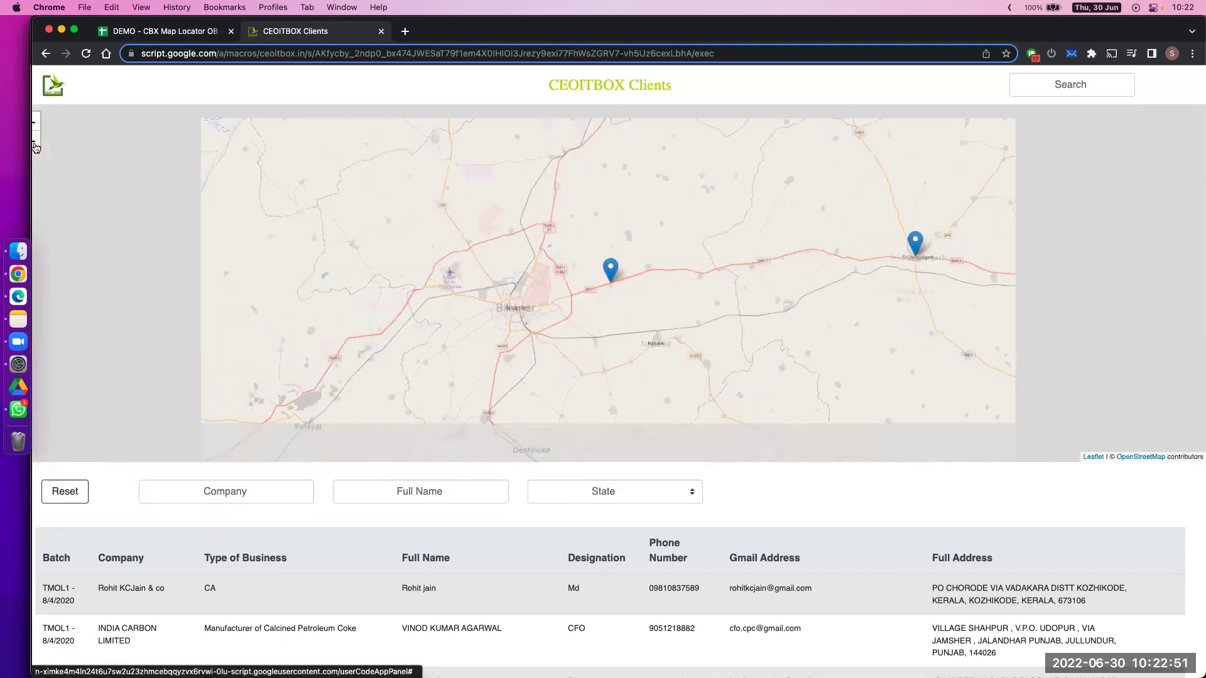
click(35, 146)
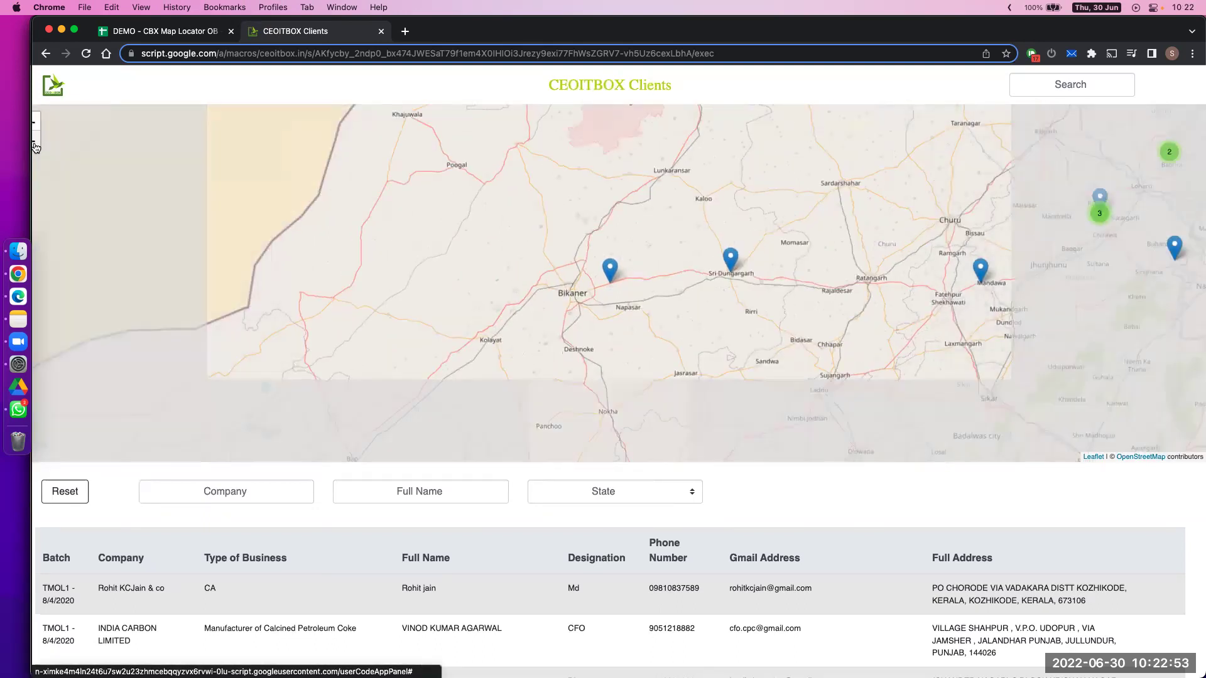
- Survey the client clusters across India and the surrounding region on the map
scroll(631, 292, down, 5)
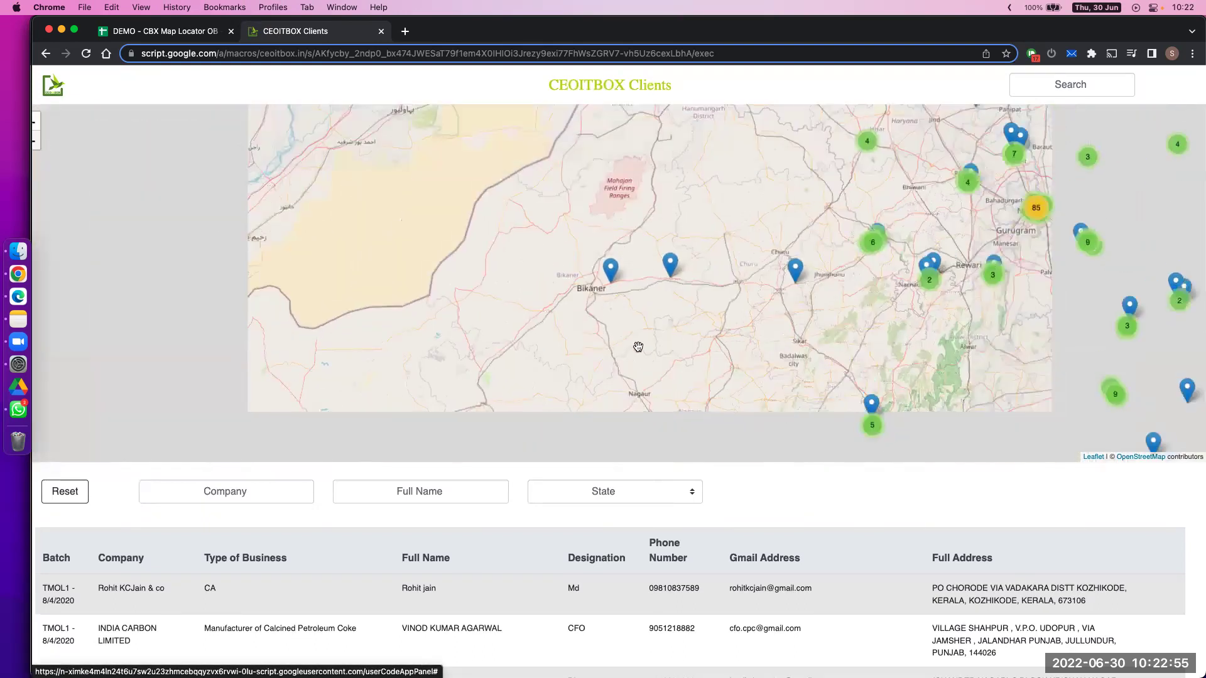
scroll(632, 293, down, 5)
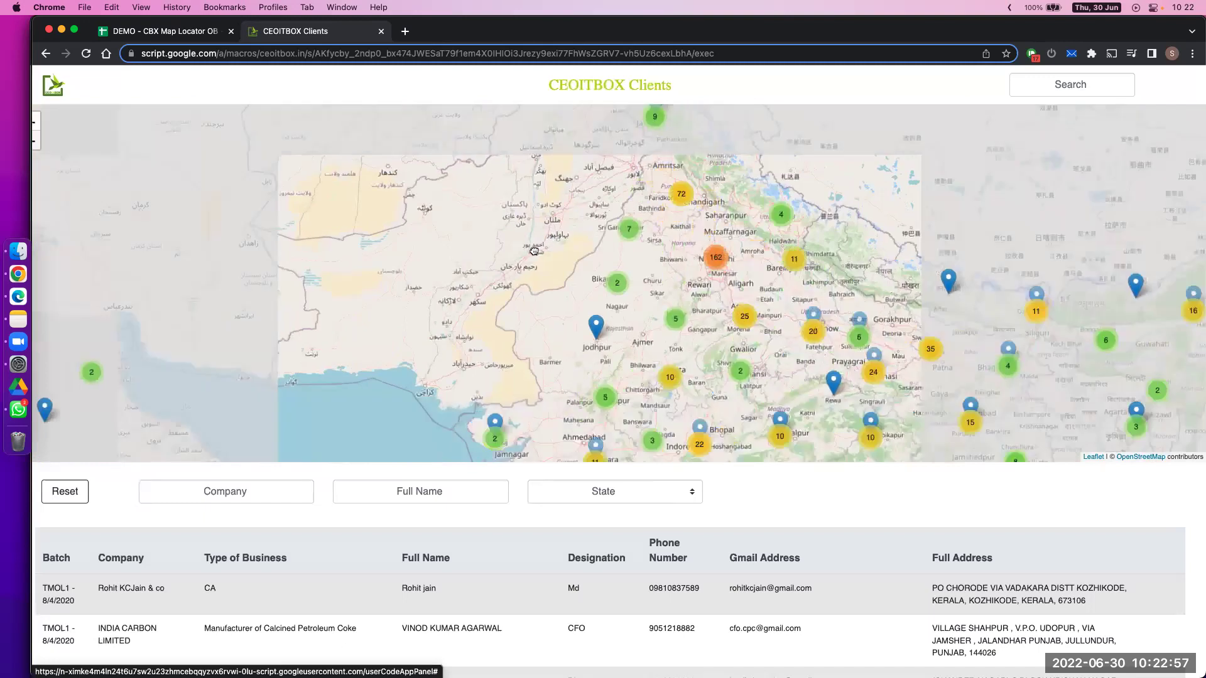
drag(559, 305, 371, 208)
drag(600, 210, 506, 237)
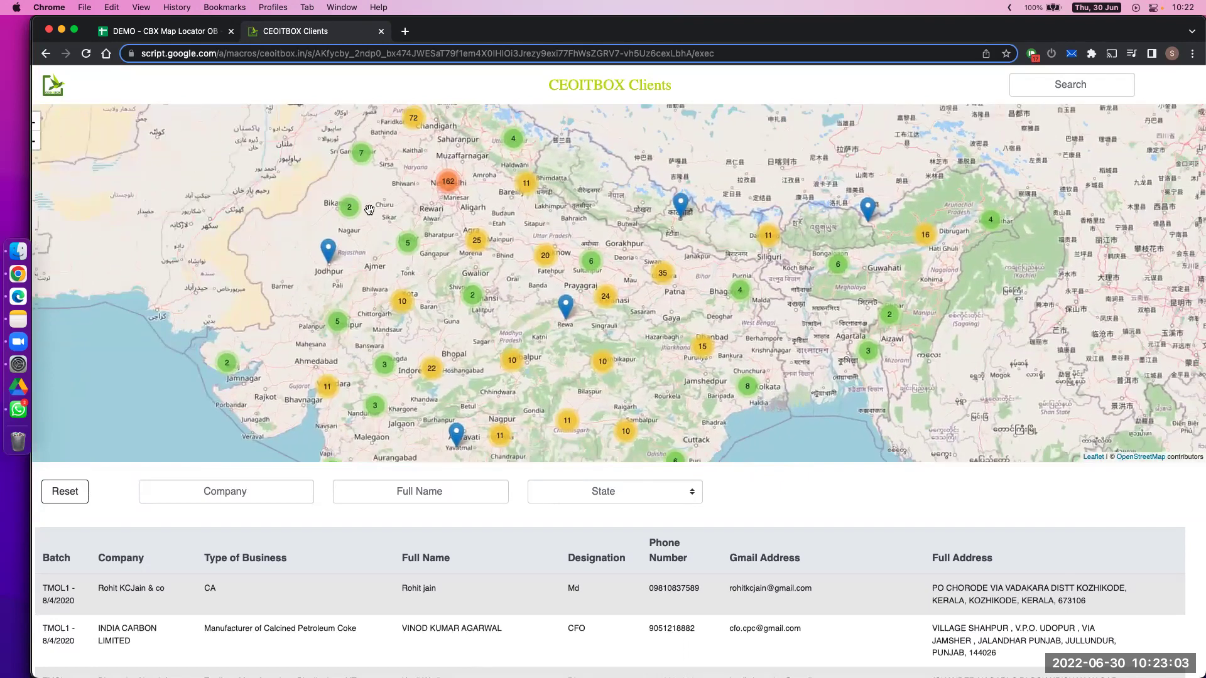
drag(411, 212, 366, 184)
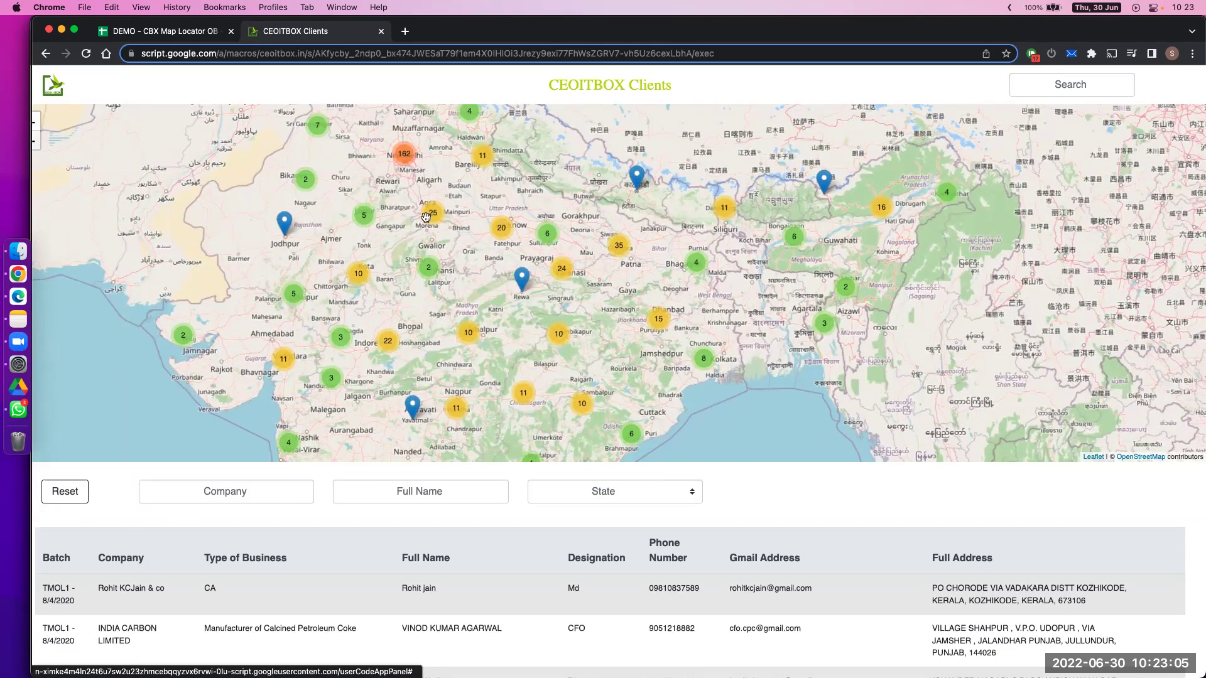
click(37, 143)
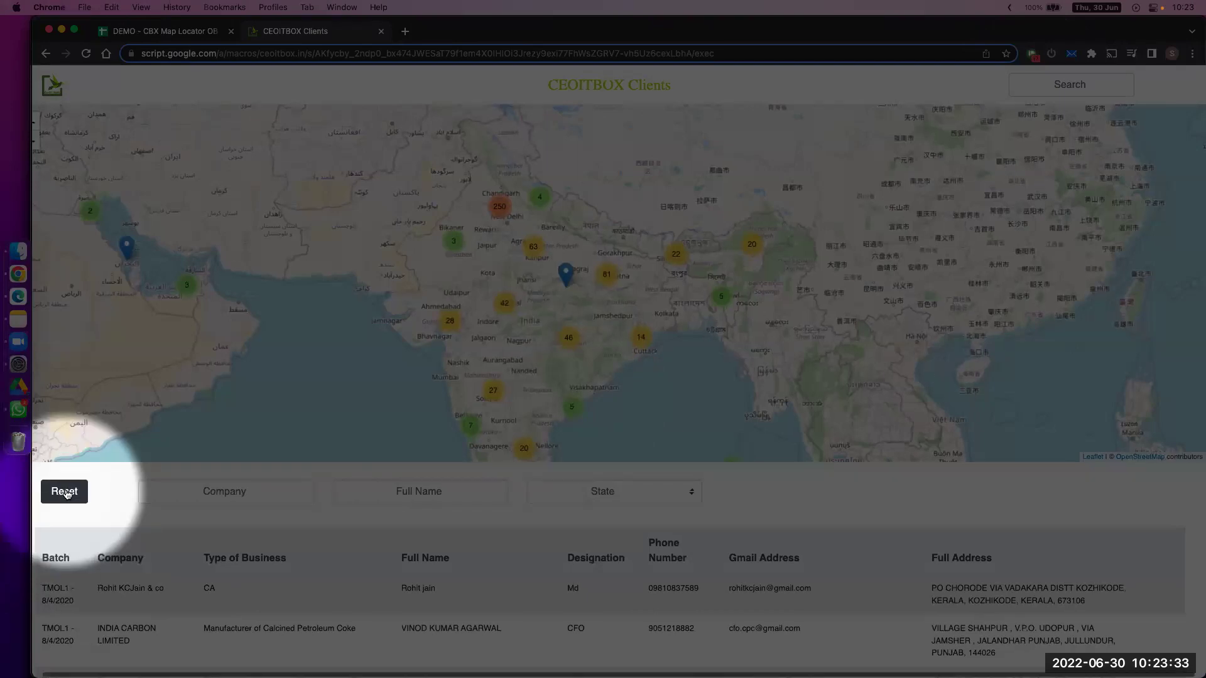
- Filter the map to clients in the state MADHYA PRADESH and reset the filters
click(215, 494)
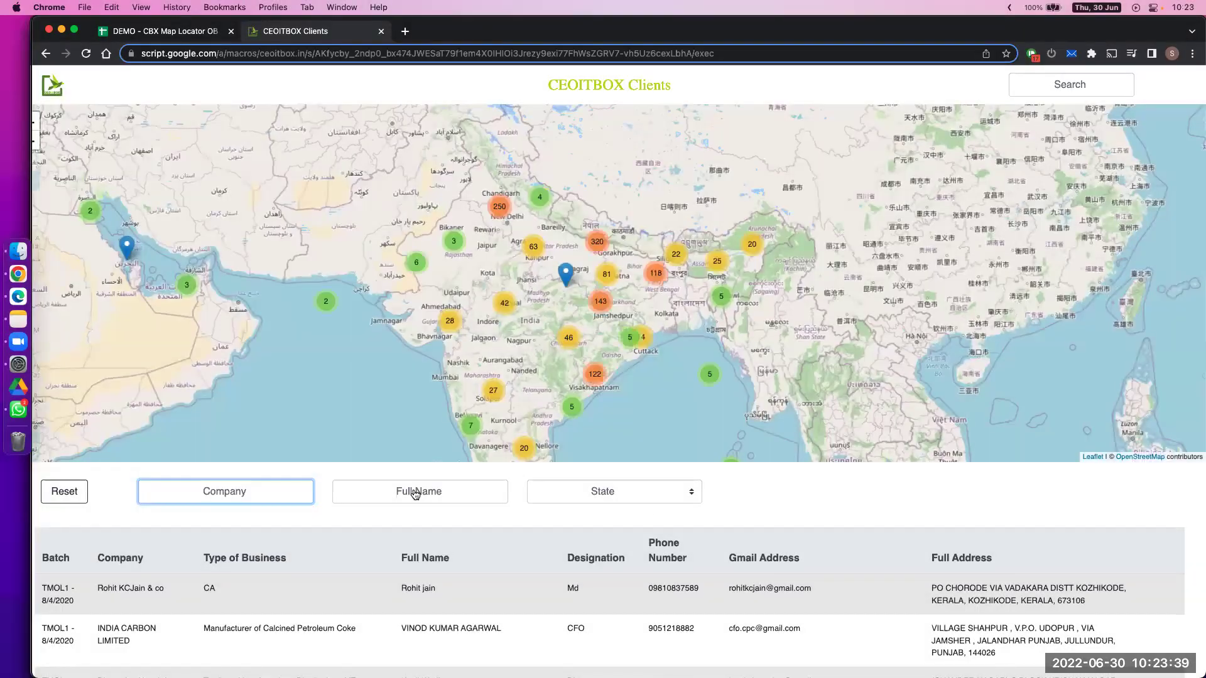
key(Tab)
click(690, 493)
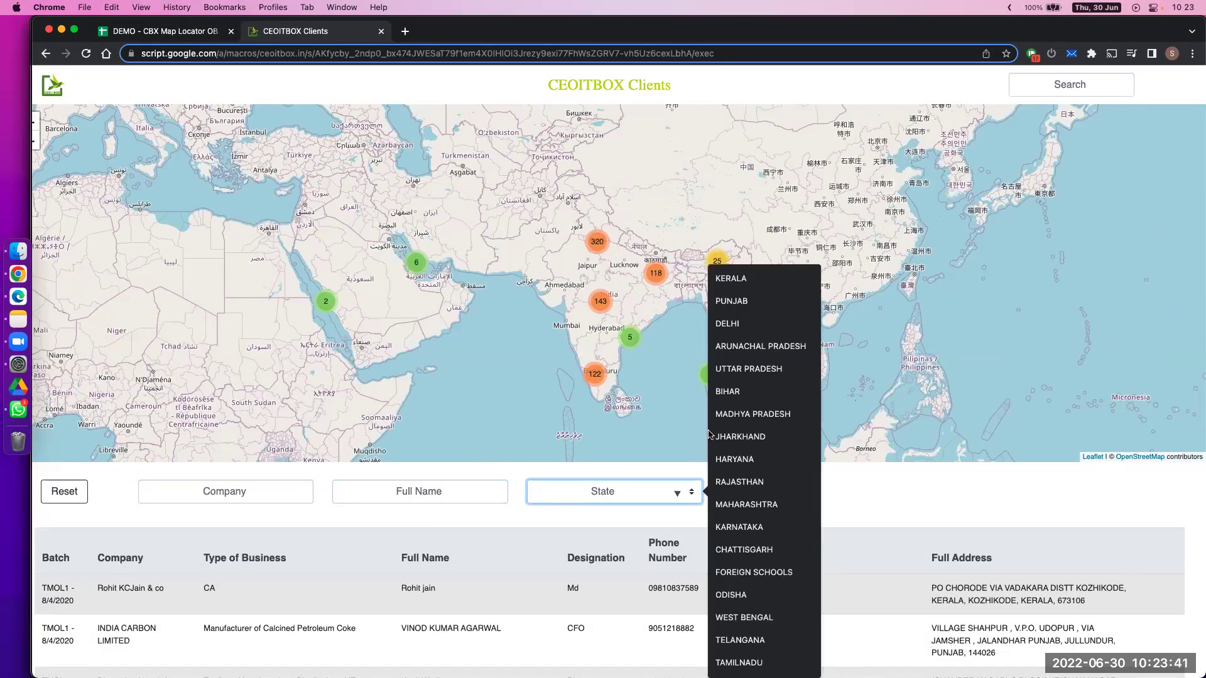
click(740, 415)
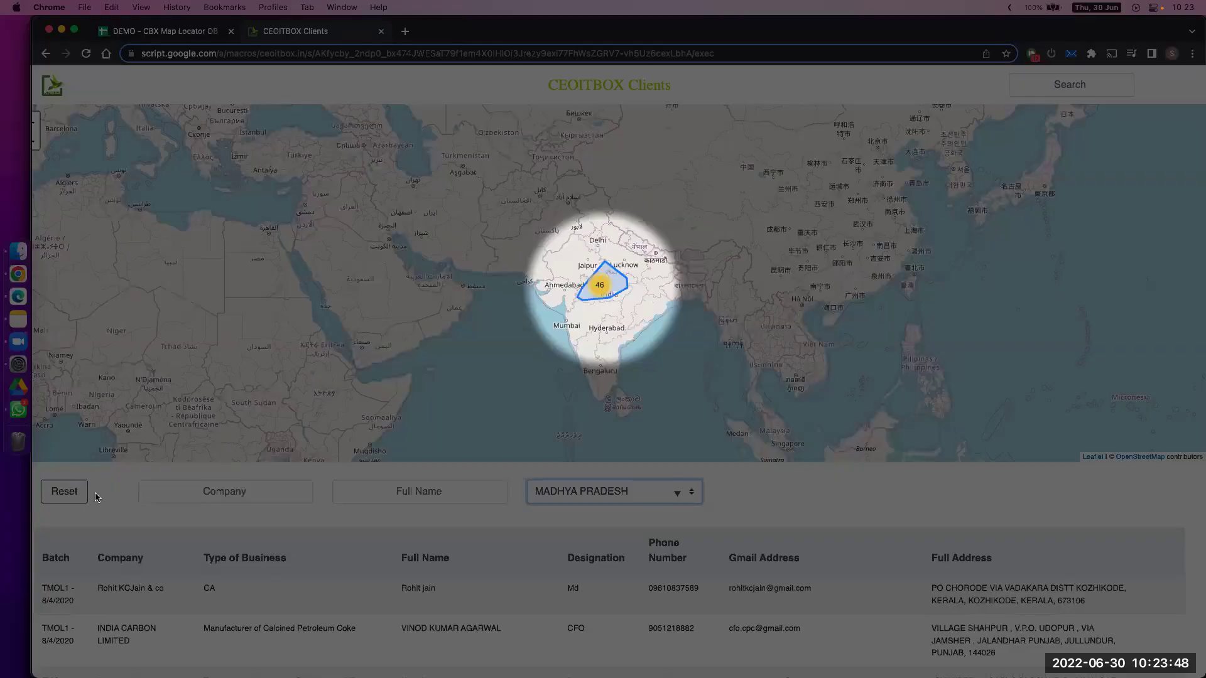
click(80, 494)
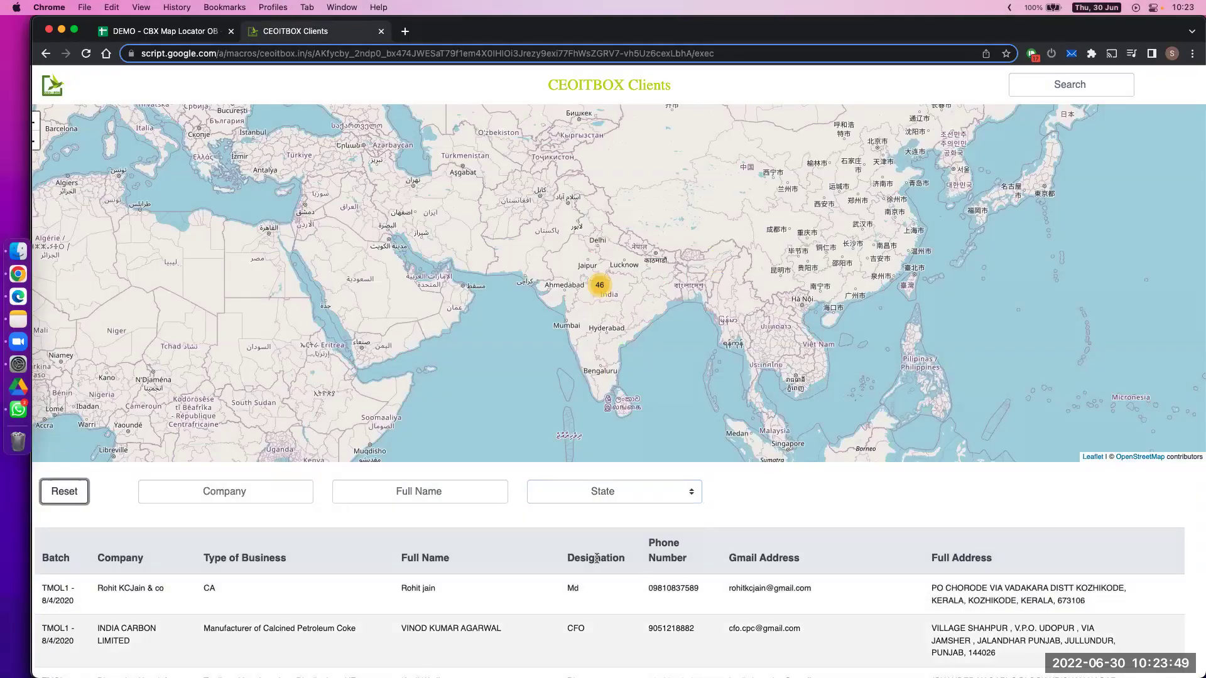
click(1073, 89)
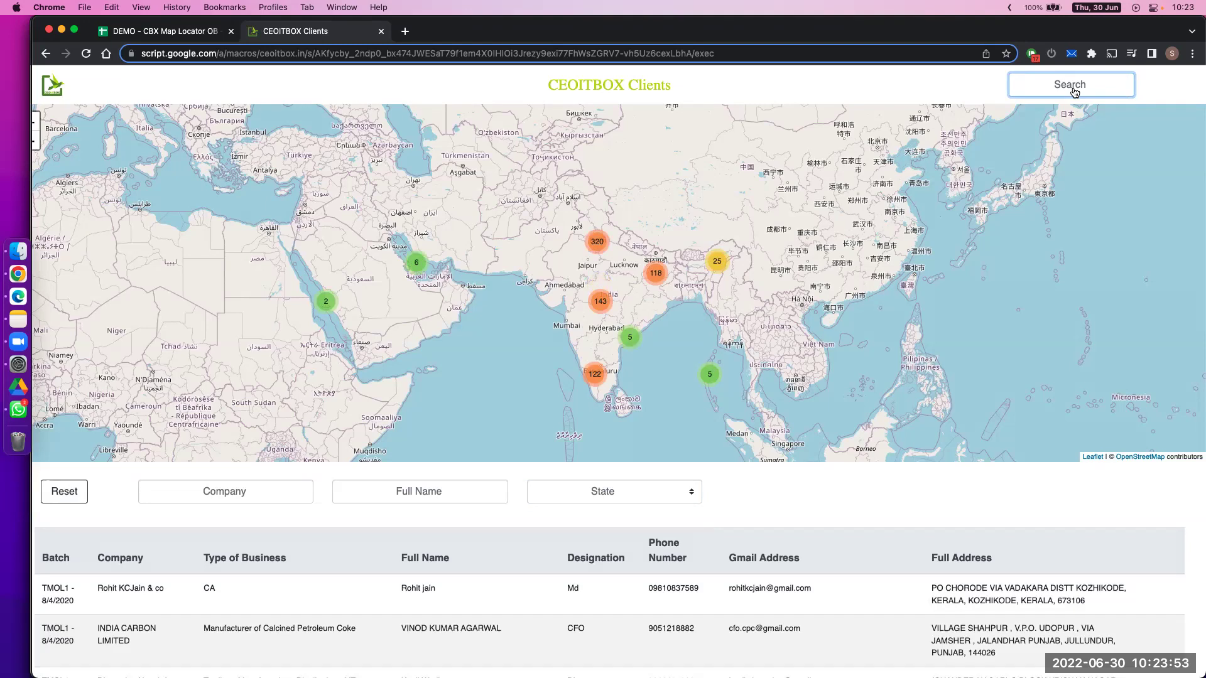
- Switch to the DEMO - CBX Map Locator OB spreadsheet and examine the client columns A to I and coordinate columns J and K
click(164, 32)
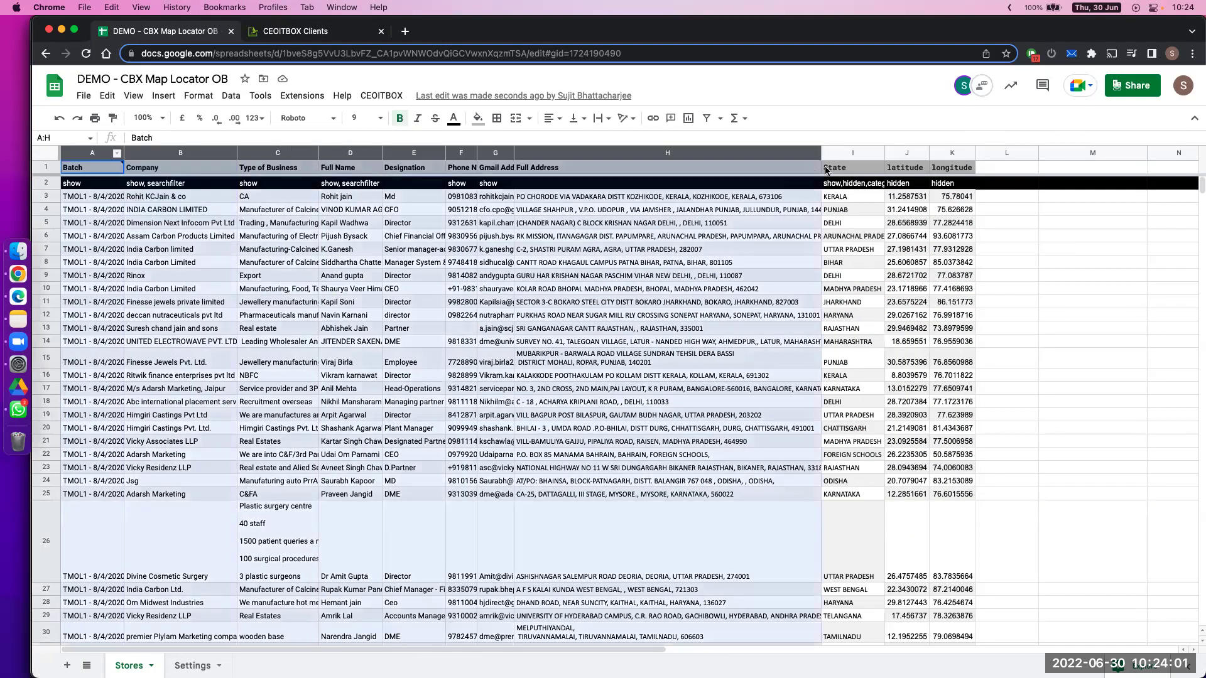
click(698, 198)
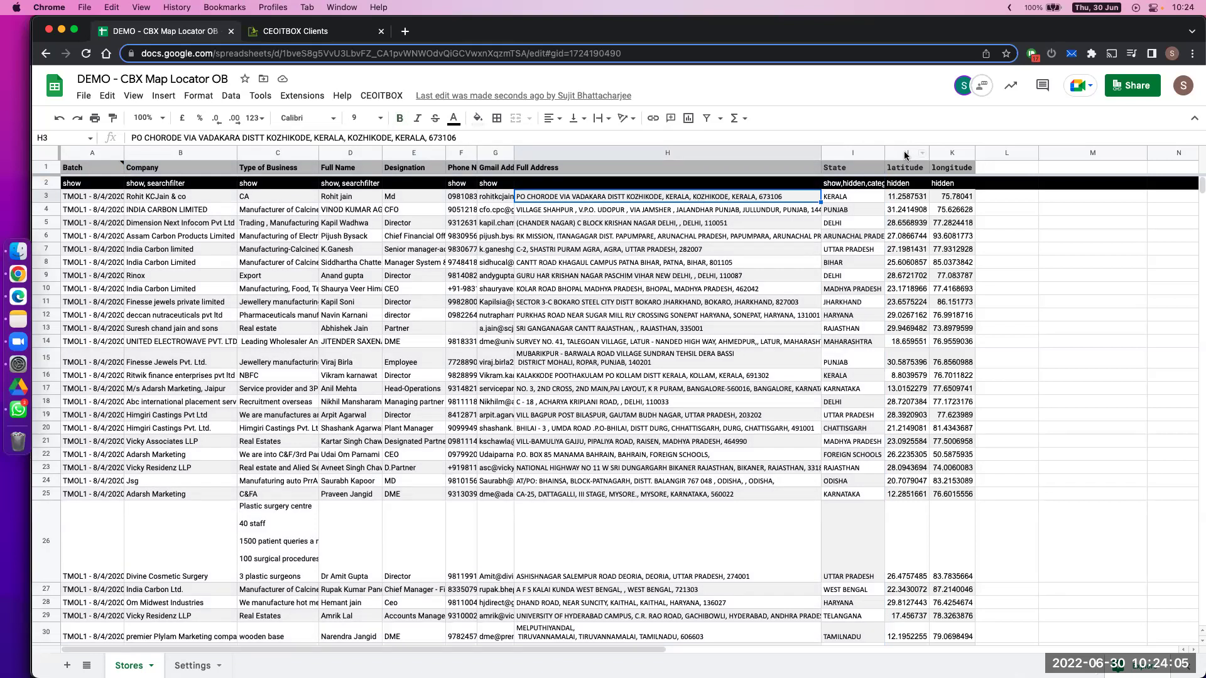
drag(905, 155, 952, 154)
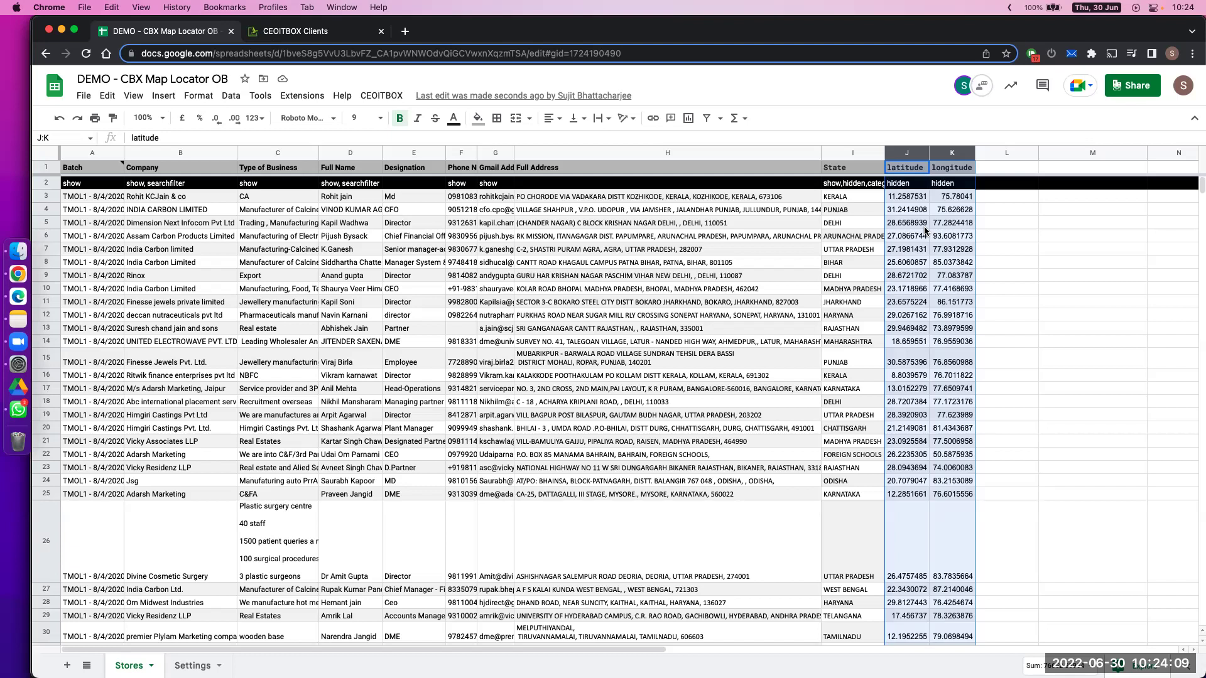
drag(839, 153, 78, 153)
click(499, 235)
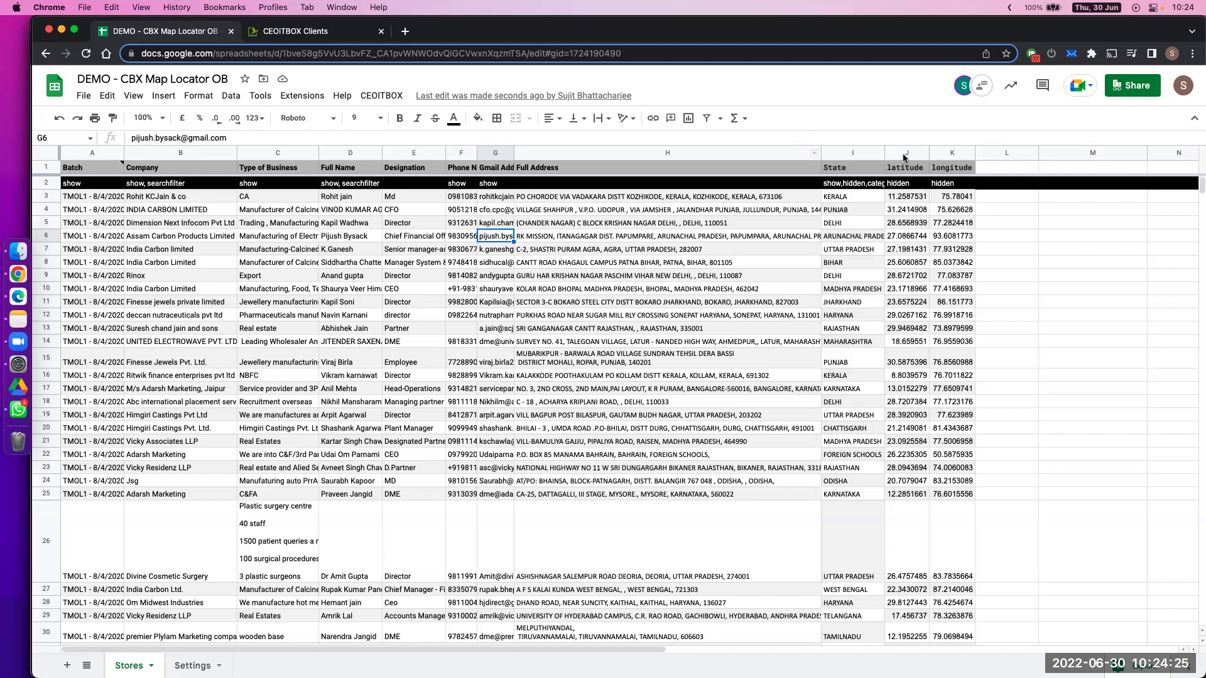
- Examine the latitude and longitude columns, the CEOITBOX Get LongLat command and the row 3 coordinates, checking them against the client map page
drag(903, 159, 951, 153)
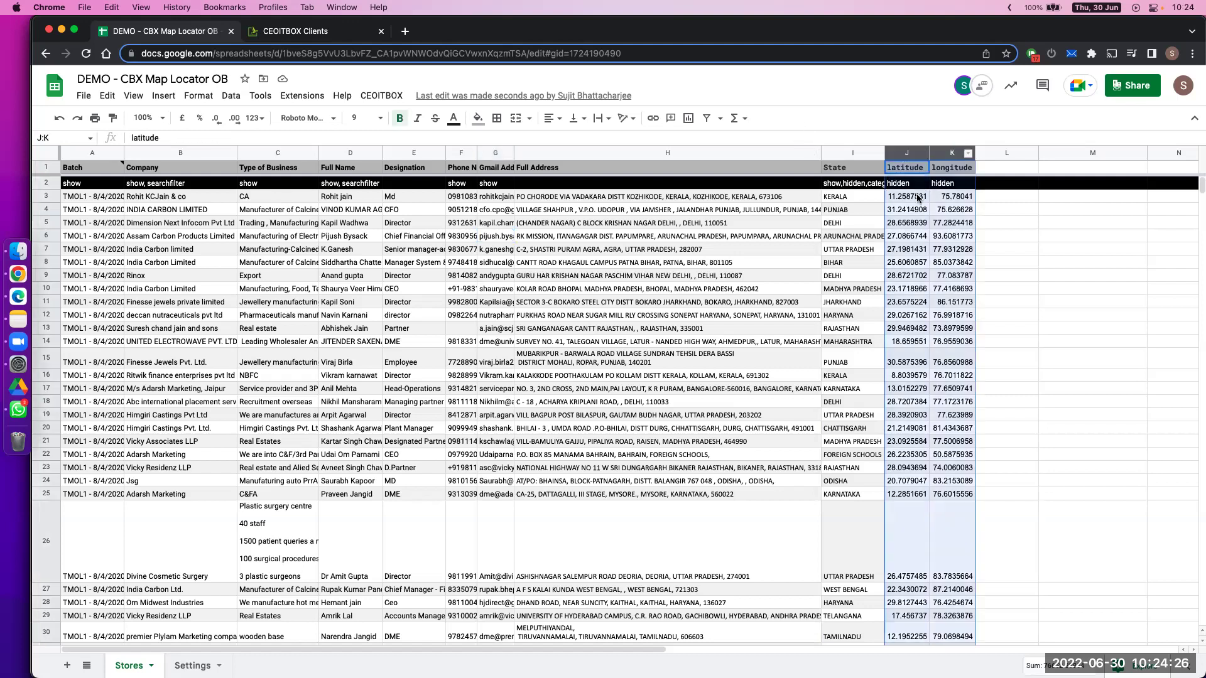
click(702, 199)
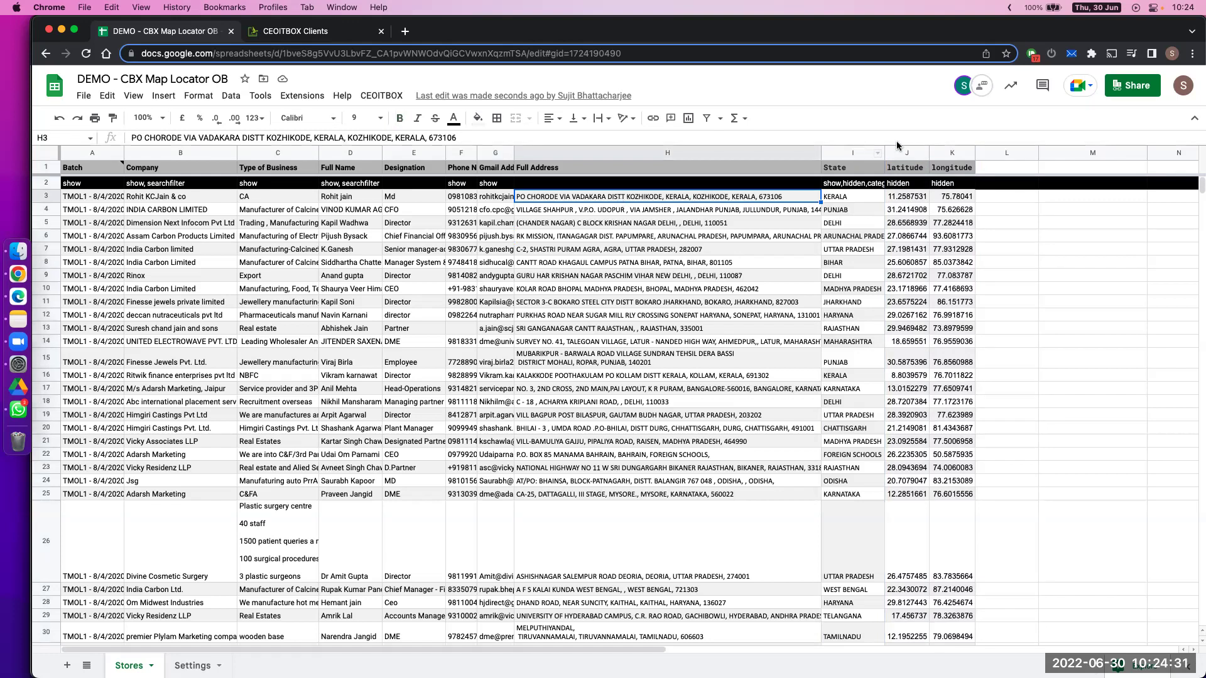
drag(904, 153, 950, 153)
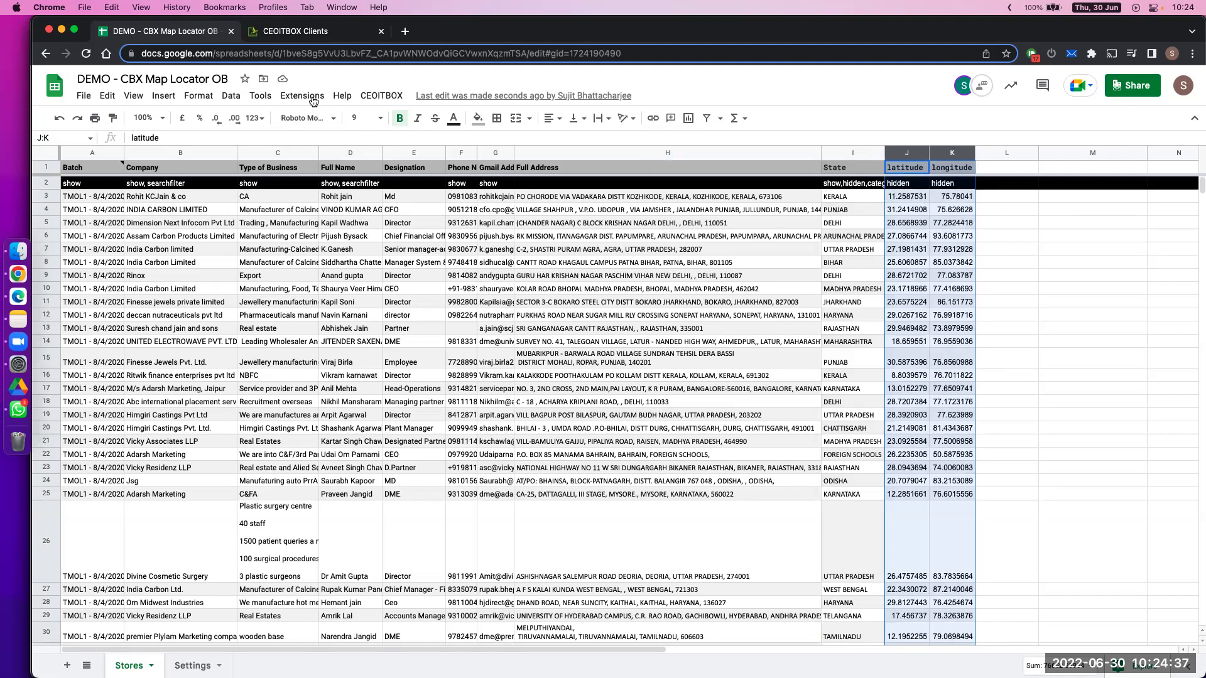
click(381, 96)
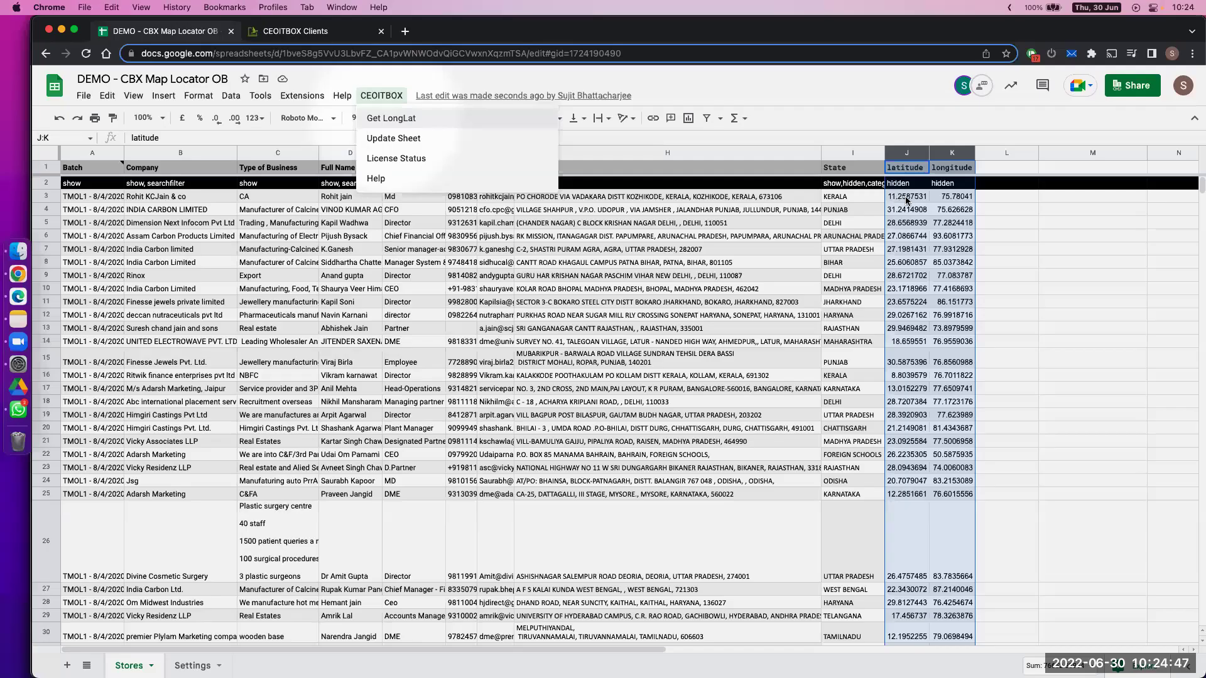
drag(906, 200, 962, 203)
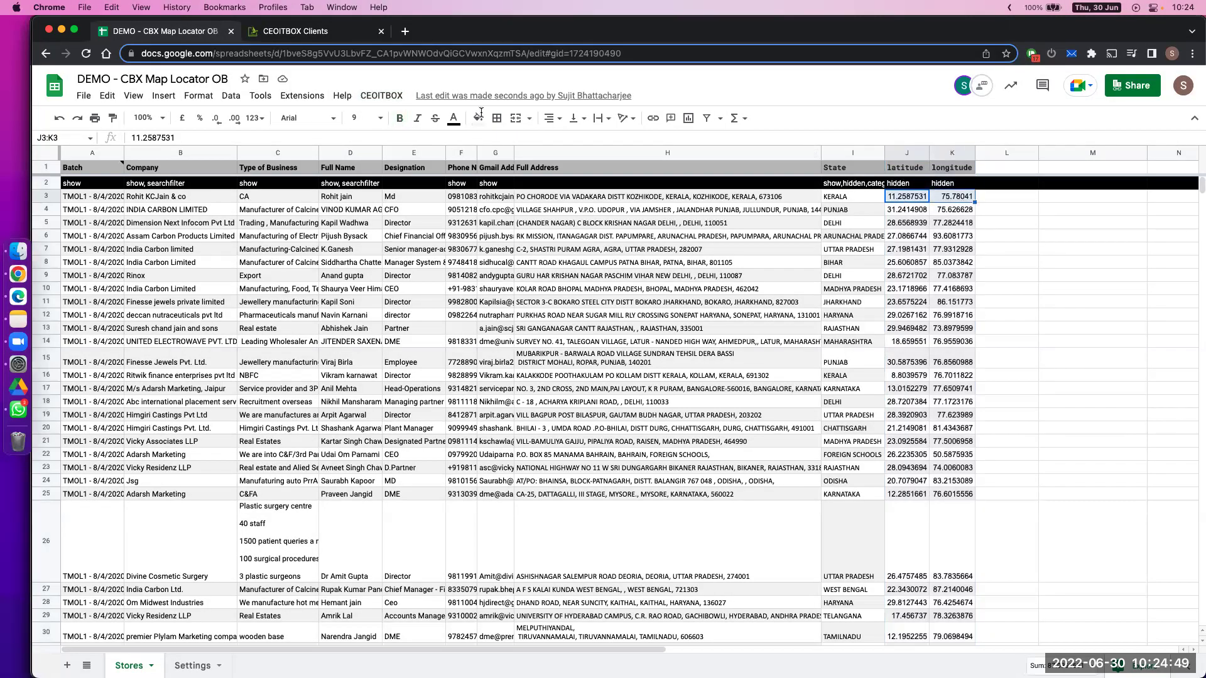
key(ctrl+Tab)
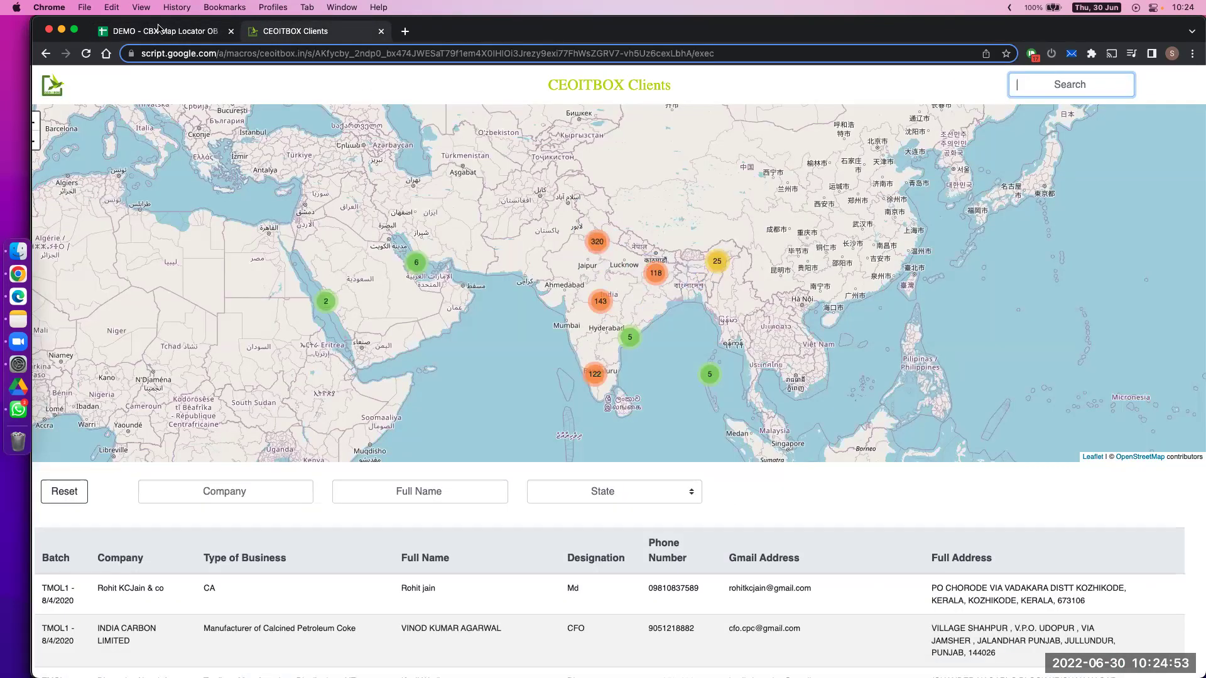
click(158, 30)
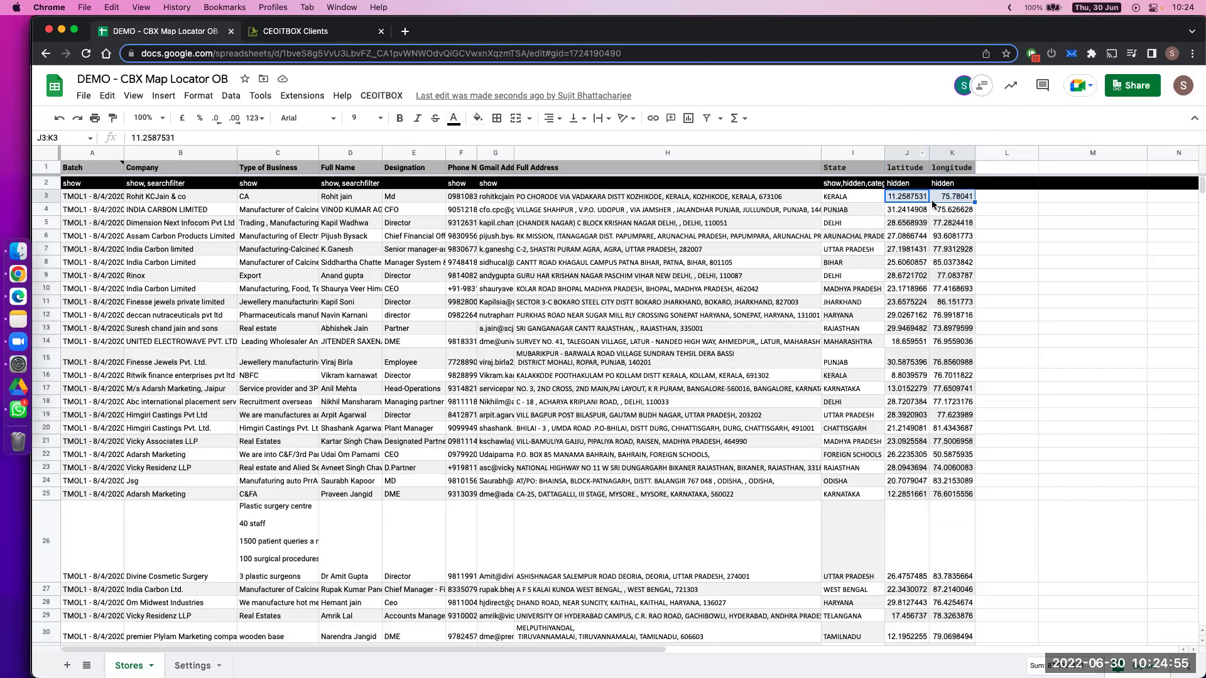
- Open the Settings sheet of the map locator spreadsheet and set its zoom to 125%
click(894, 210)
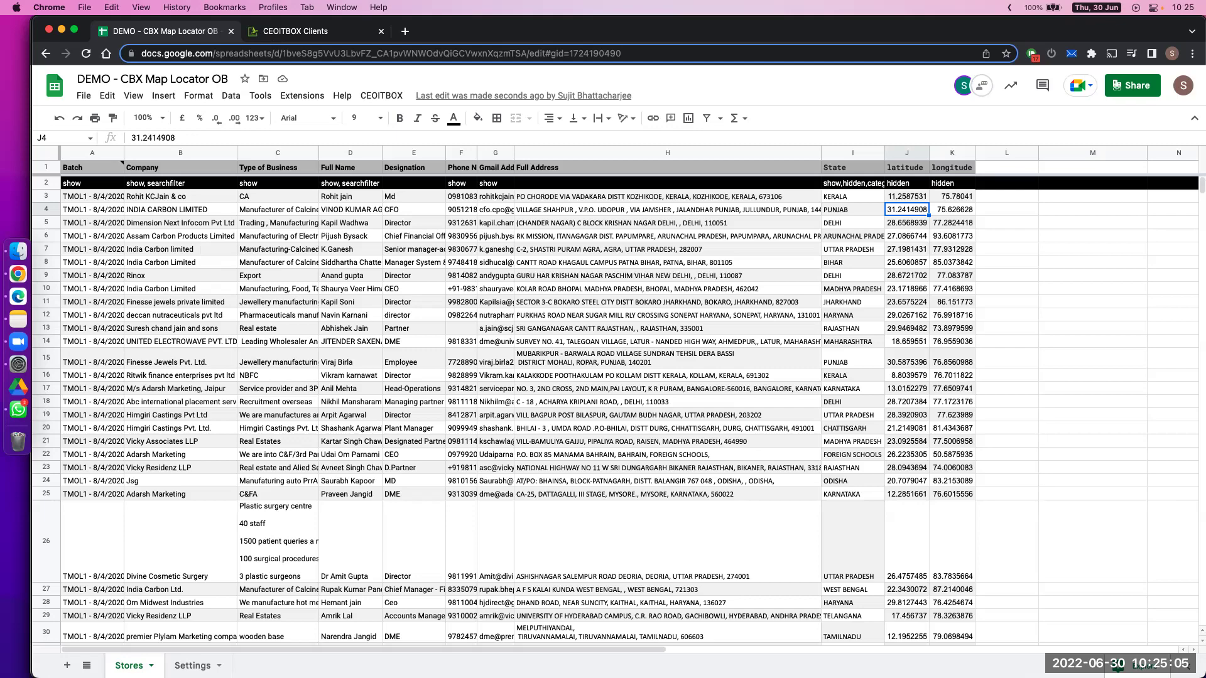
key(F11)
key(F11)
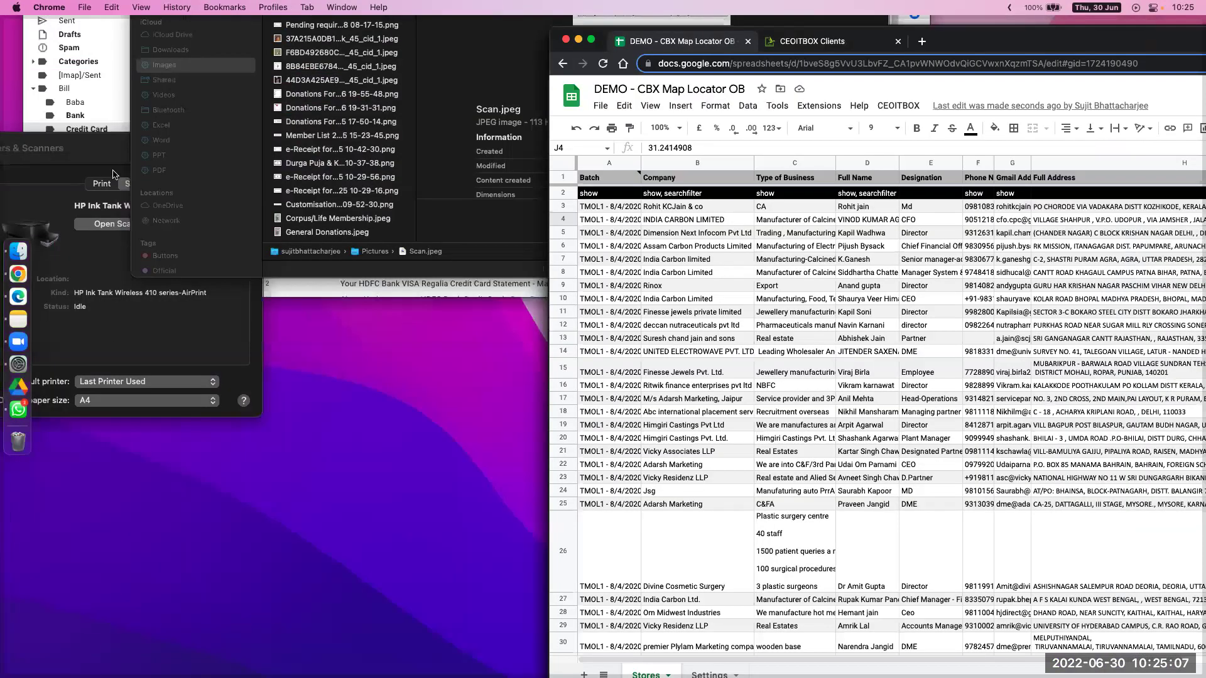
click(192, 665)
click(144, 117)
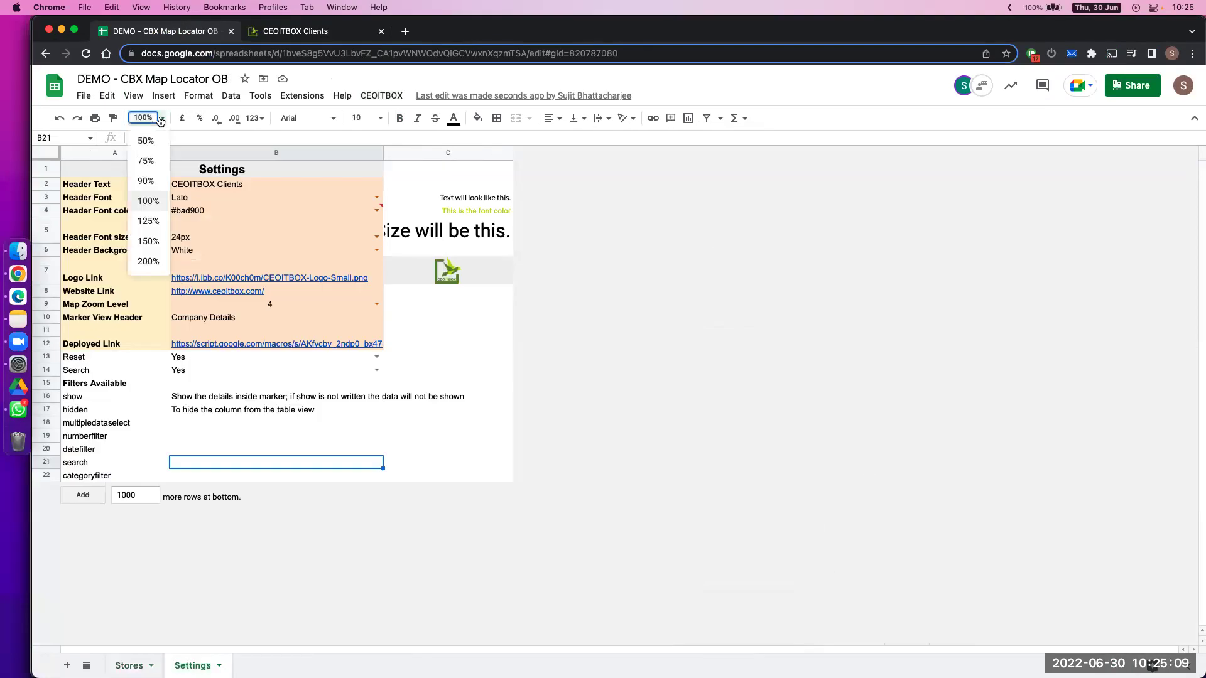
click(149, 222)
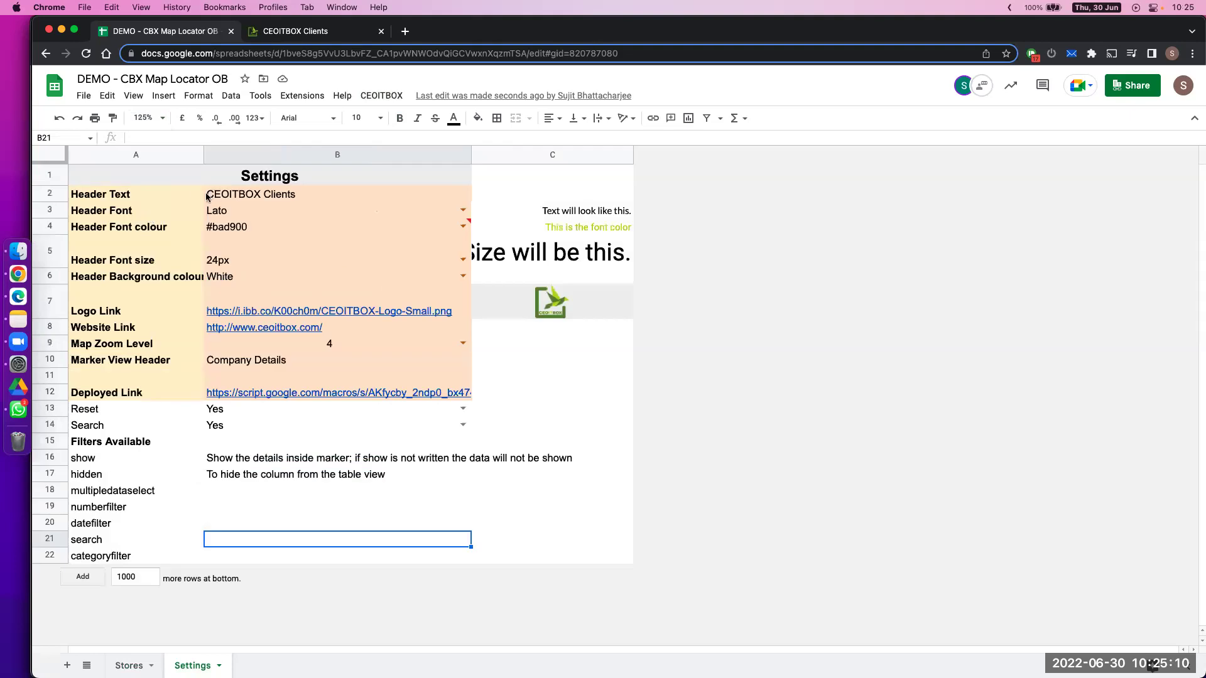
- Compare the Header Text setting in B2 with the title of the client map page
click(249, 197)
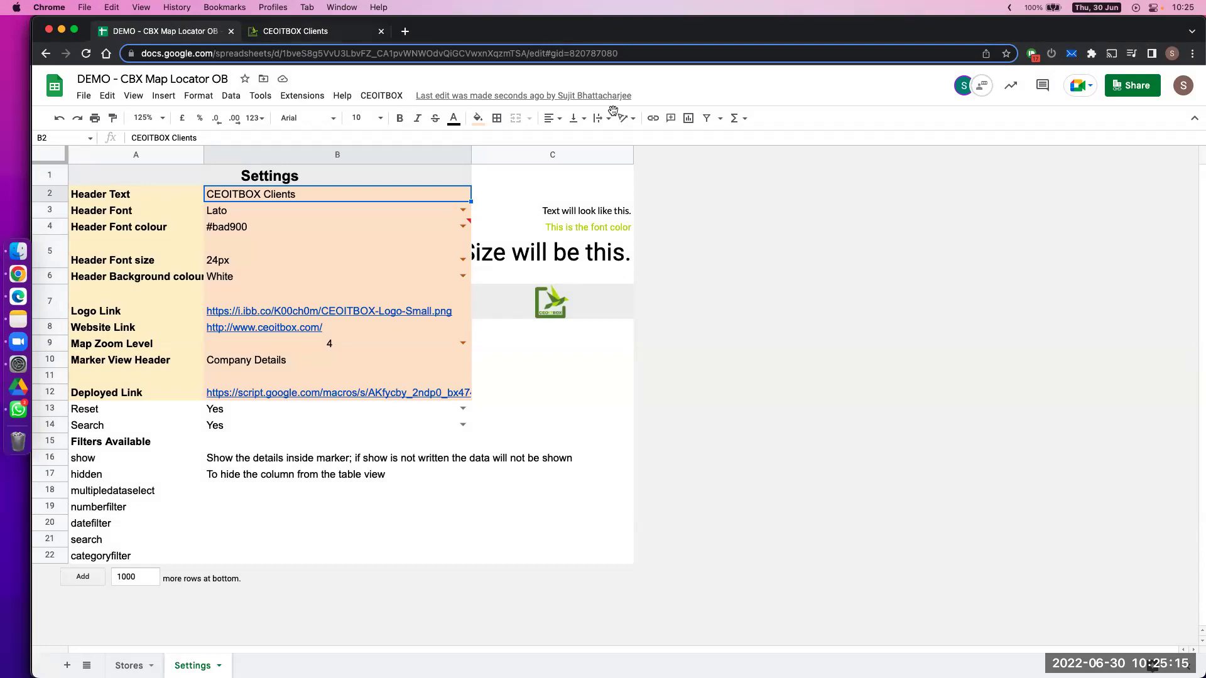
key(ctrl+Tab)
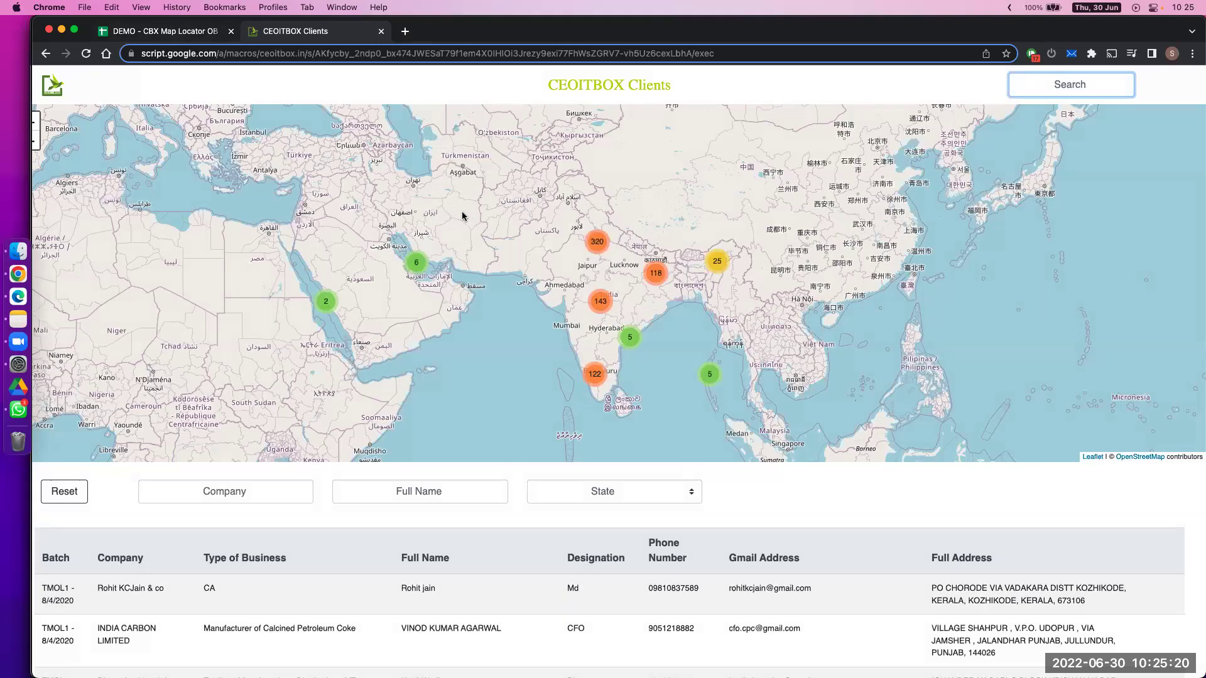
key(ctrl+shift+Tab)
- Review the option lists for Header Font and Header Font colour, and compare the colour with the map page title
click(462, 212)
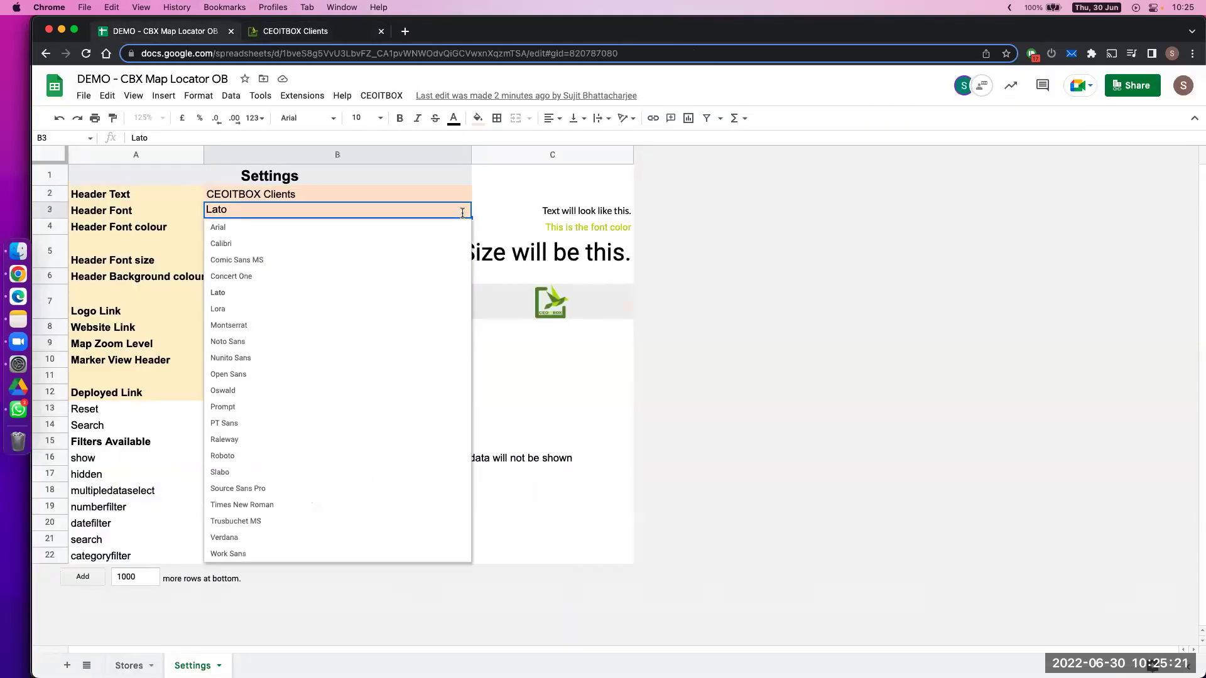
click(462, 212)
click(461, 228)
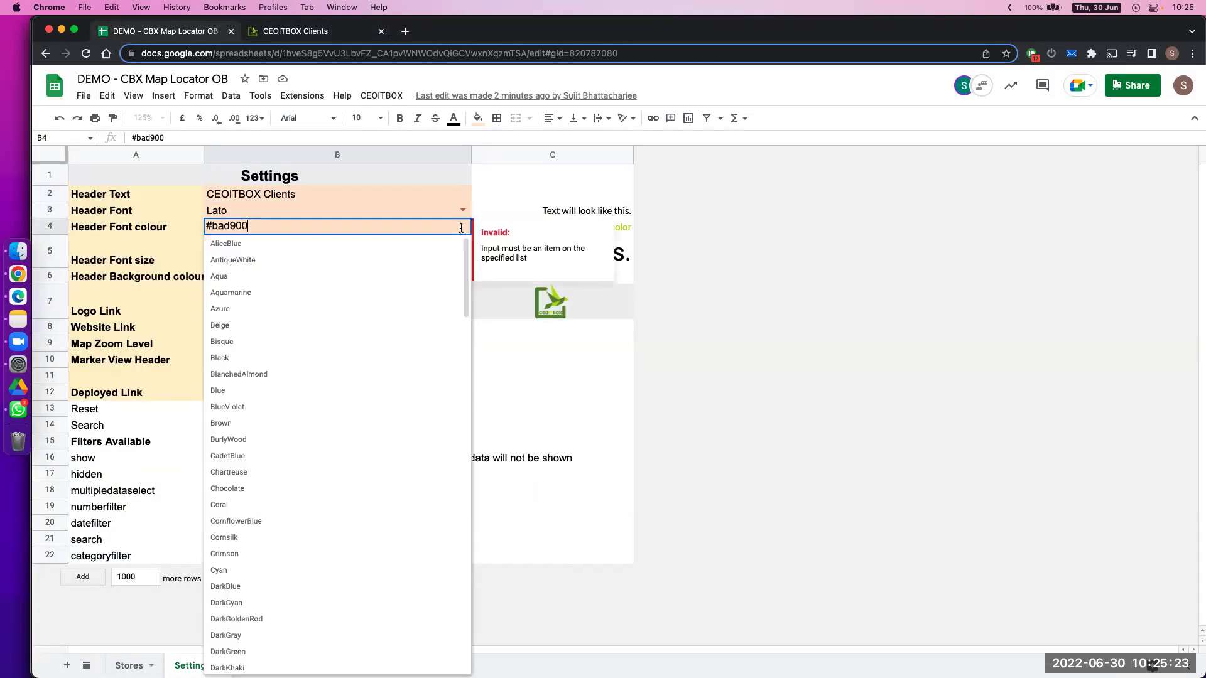
key(Escape)
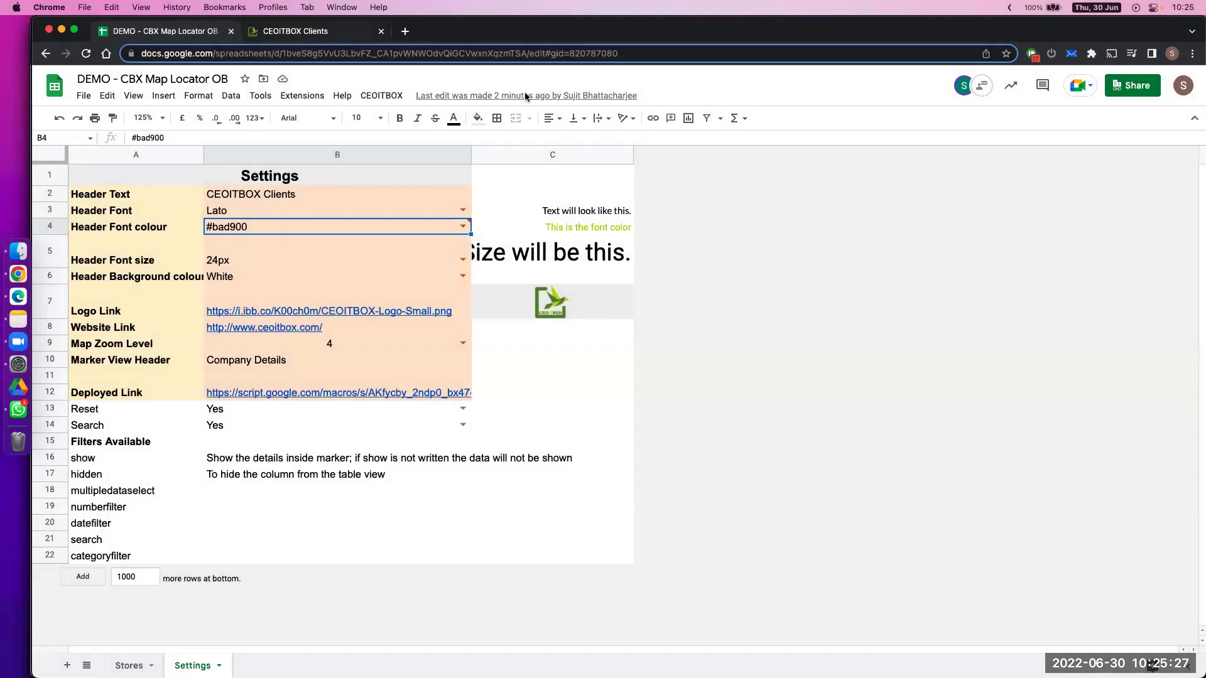
click(295, 31)
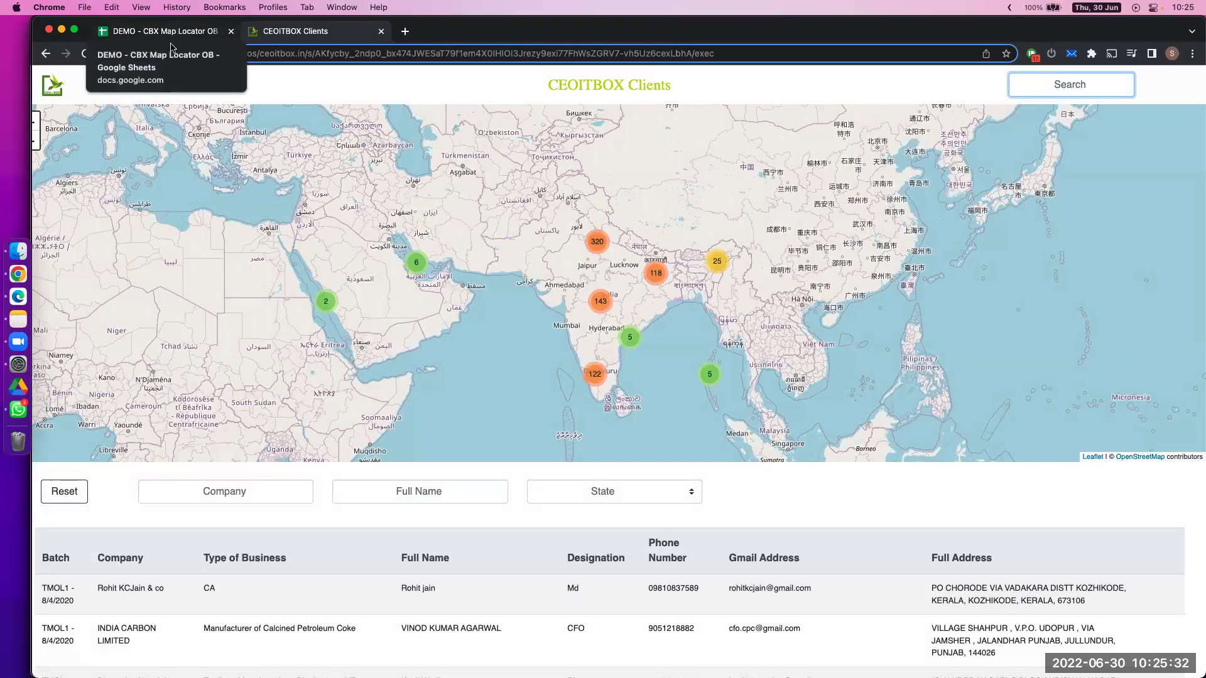
click(173, 31)
- Examine the Header Font size setting and the style previews in column C against the title on the client map page
click(224, 249)
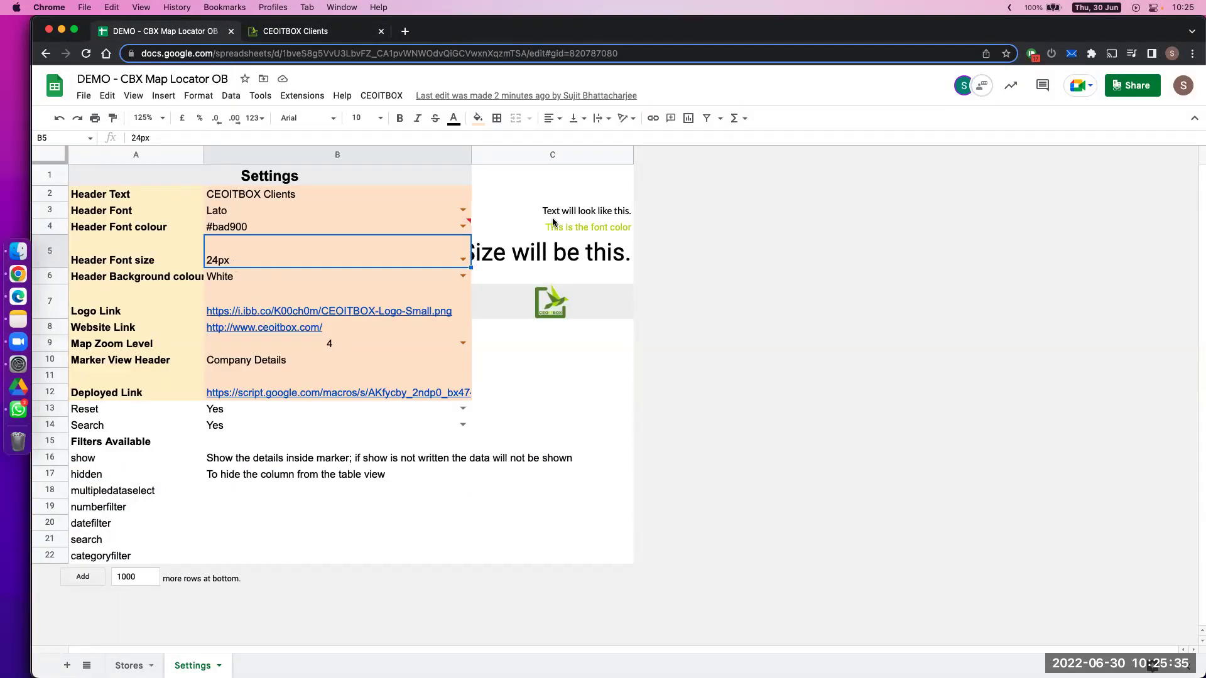
click(549, 155)
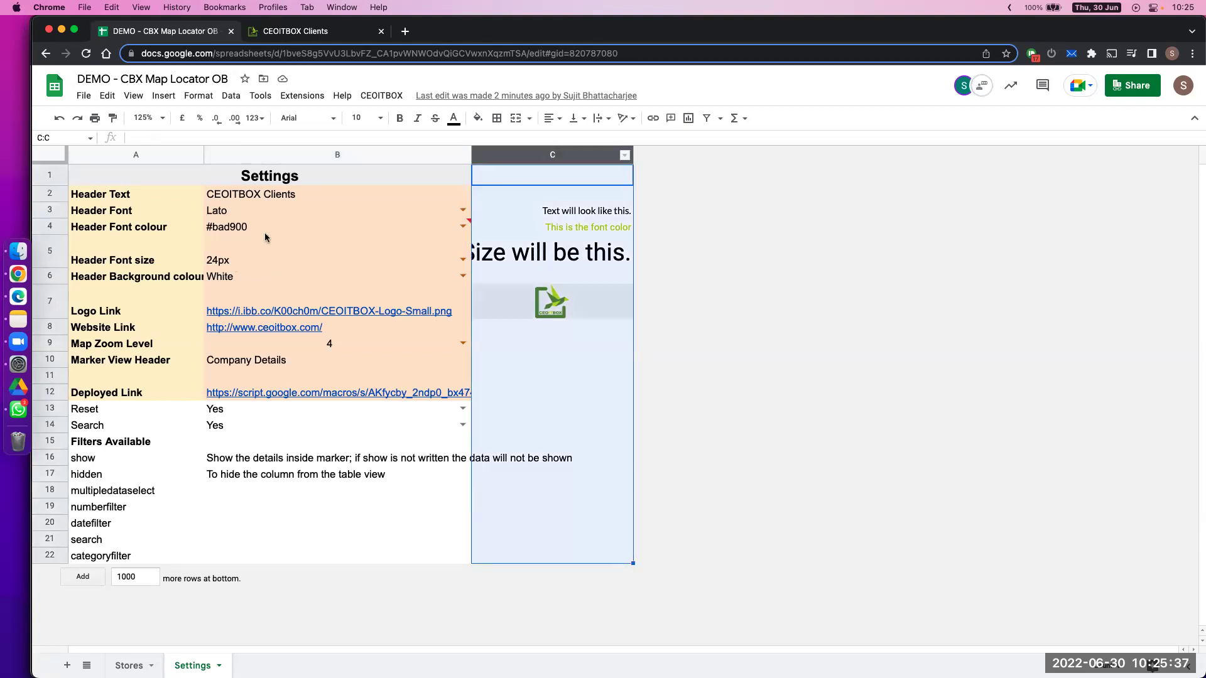
click(217, 258)
click(507, 256)
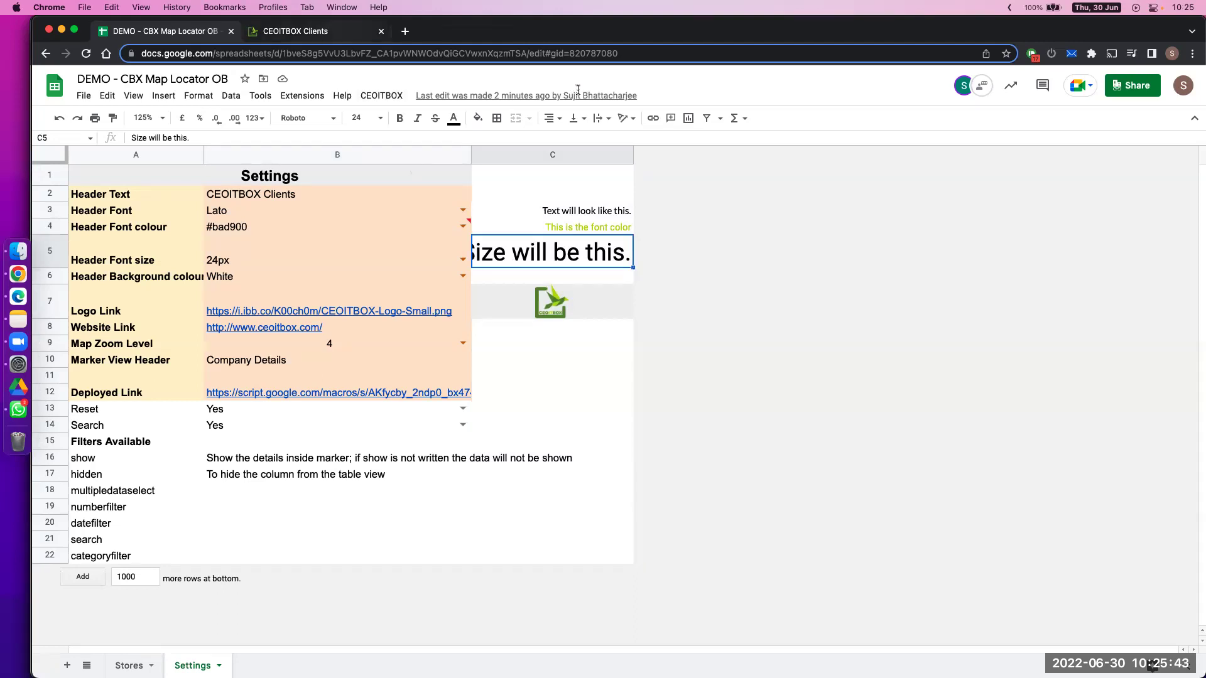
key(ctrl+Tab)
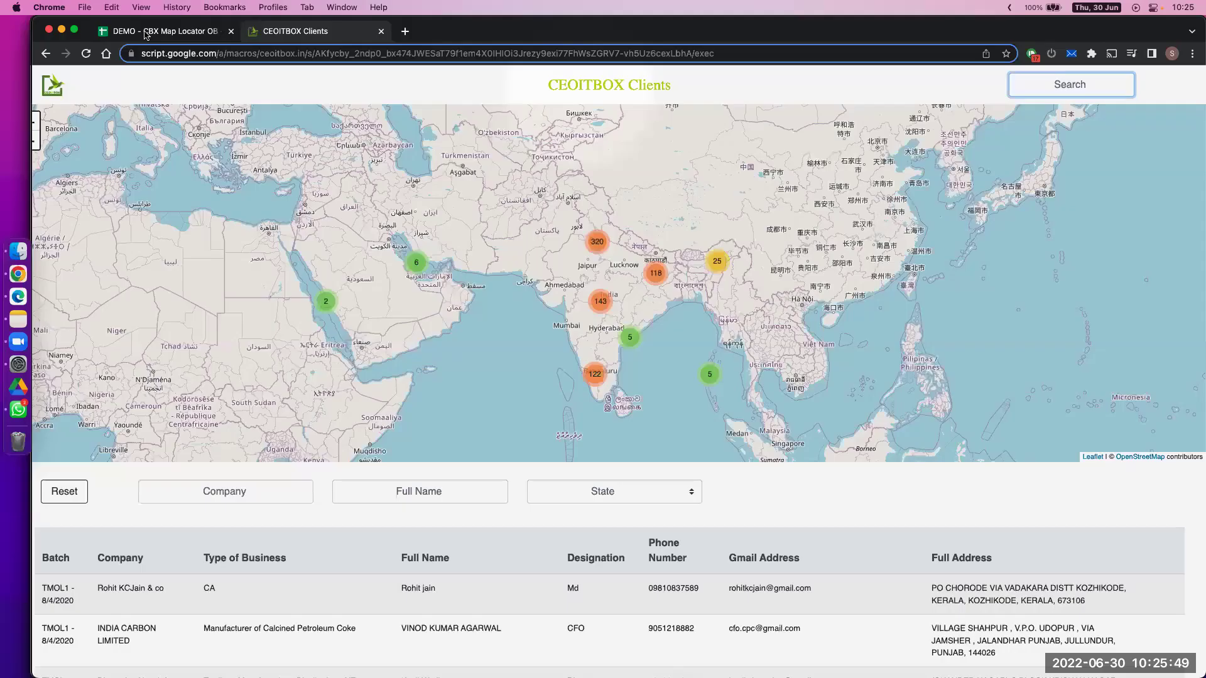
click(145, 33)
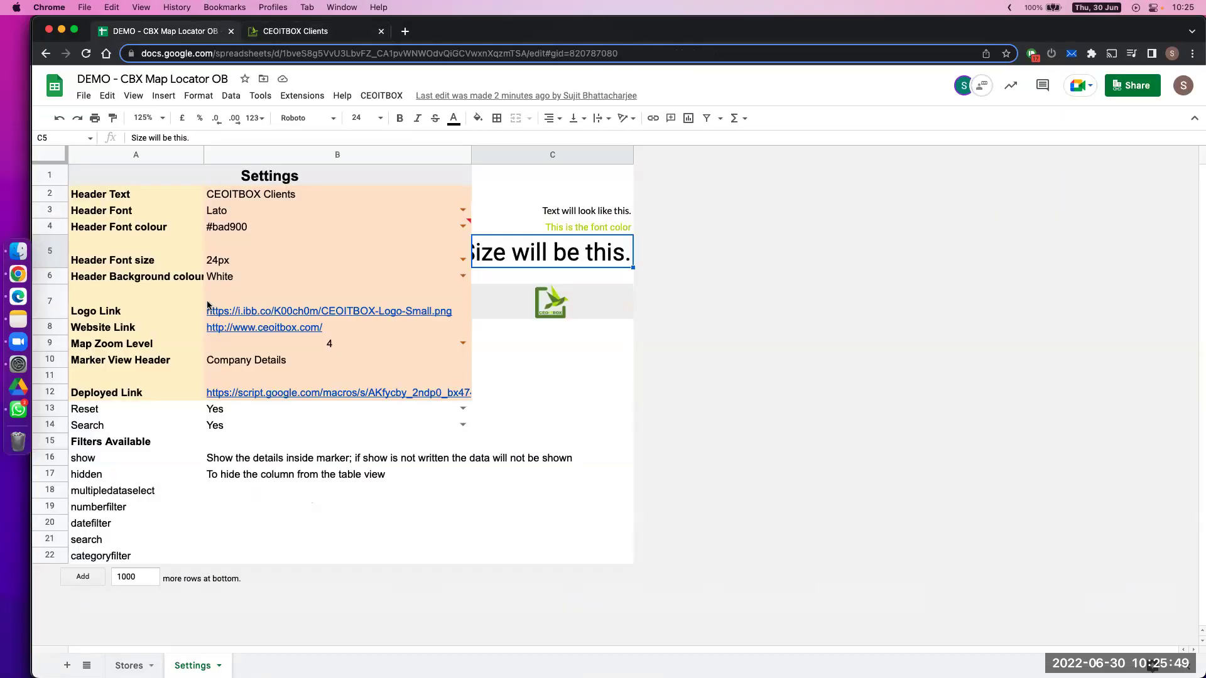
- Compare the Logo Link and Website Link settings with the linked logo on the client map page
click(230, 309)
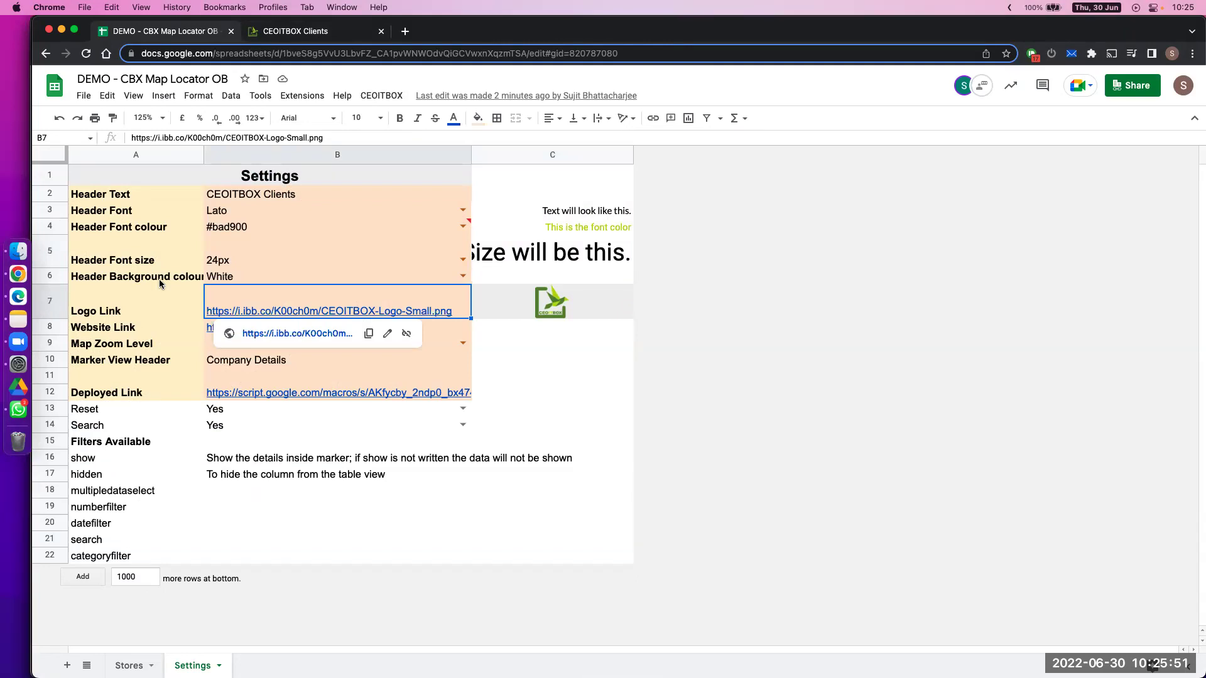
click(298, 33)
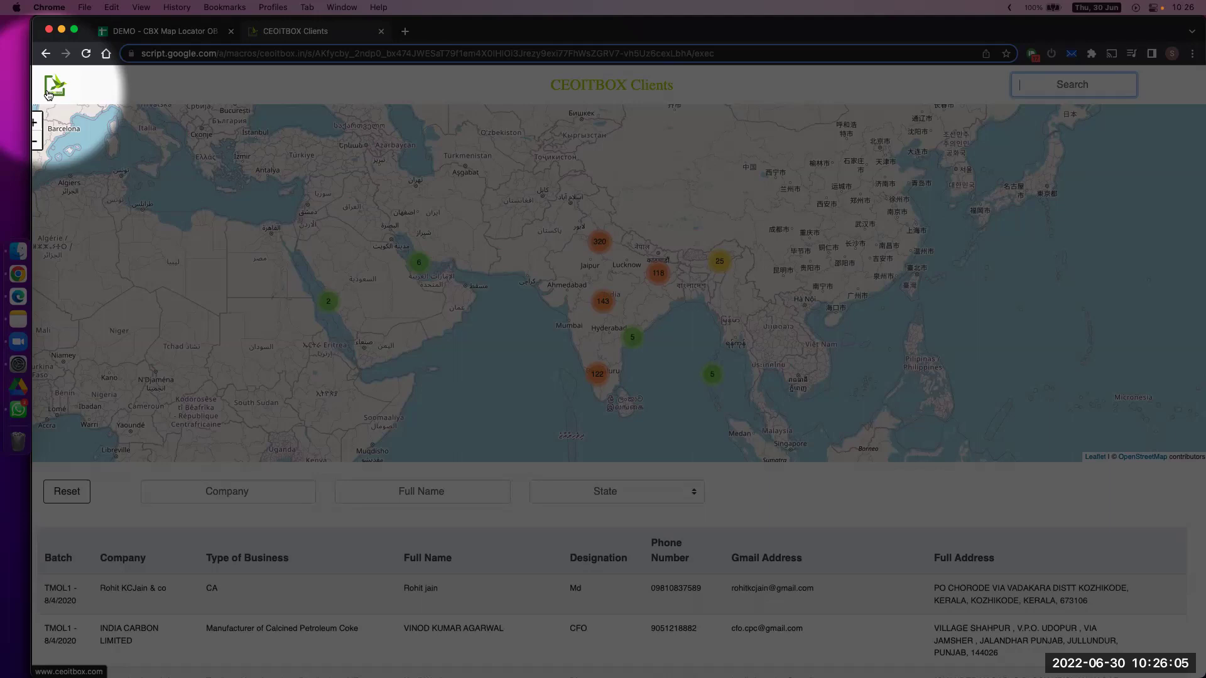
scroll(49, 94, down, 1)
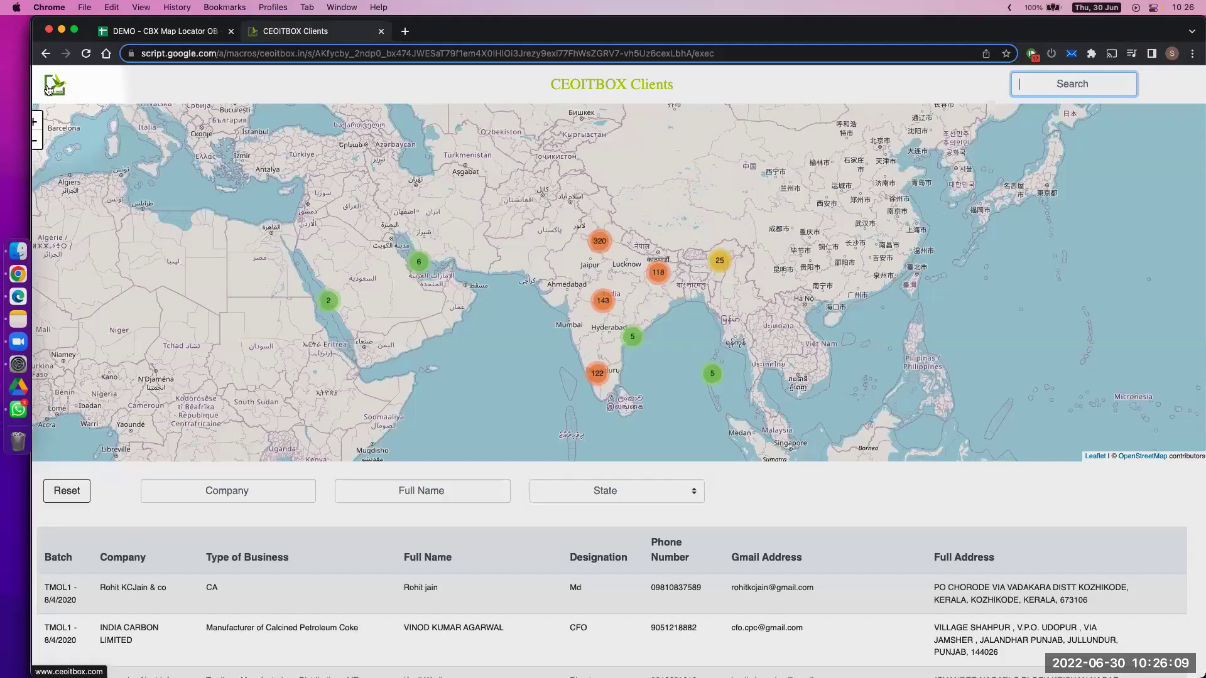
scroll(50, 92, down, 1)
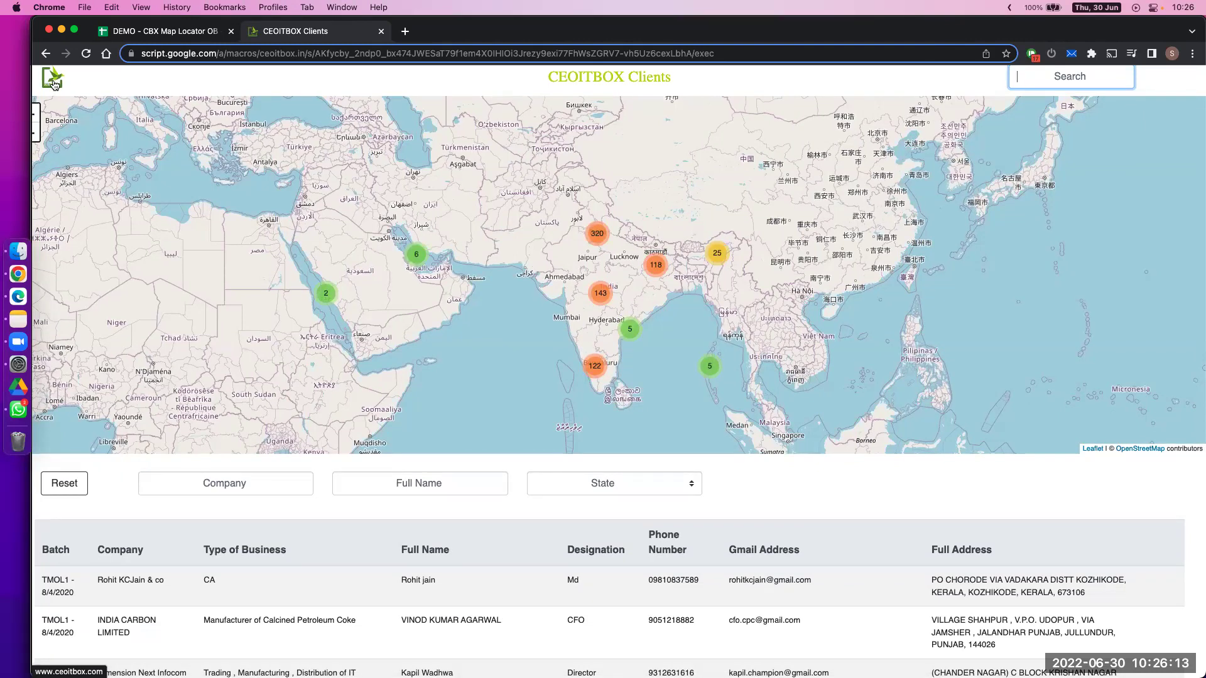
key(ctrl+shift+Tab)
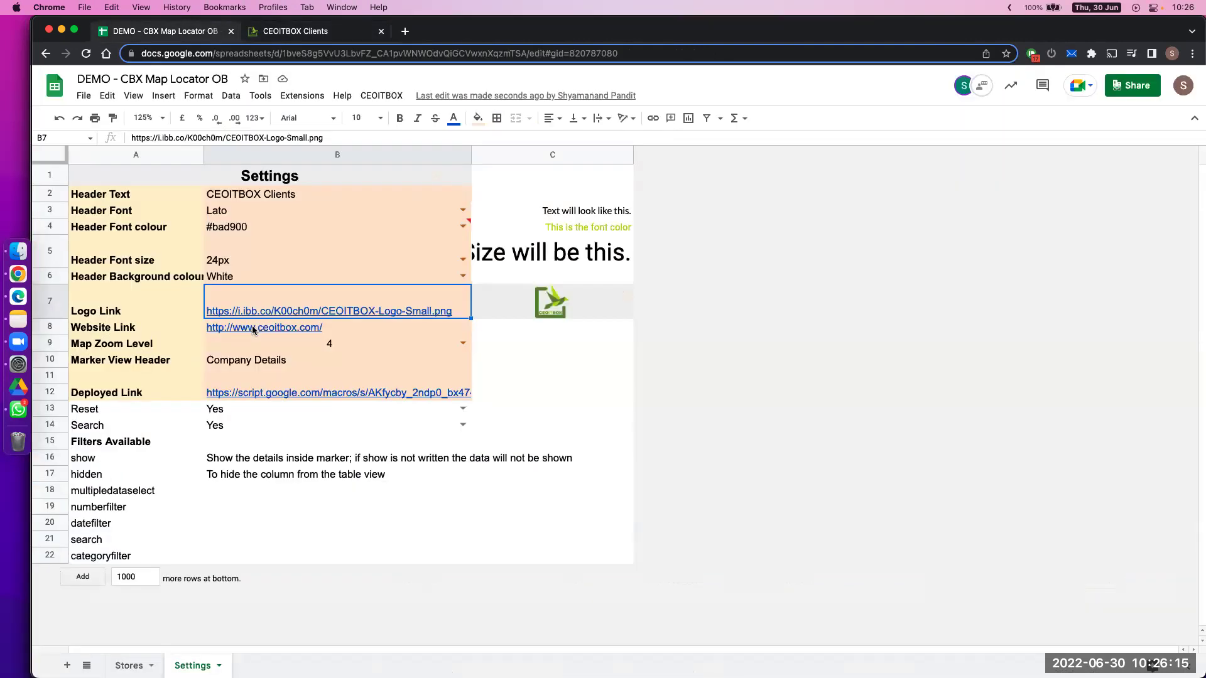
- Examine the Map Zoom Level setting in row 9 and its option list, comparing it with the client map's default view
click(58, 343)
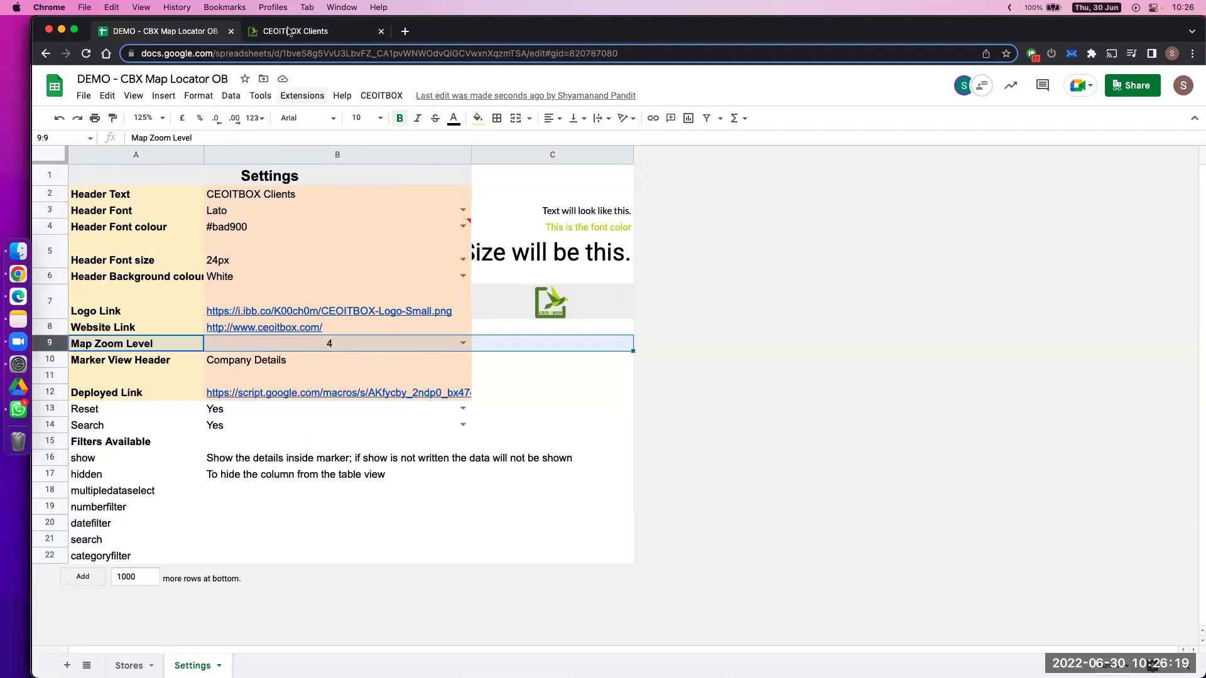
click(289, 32)
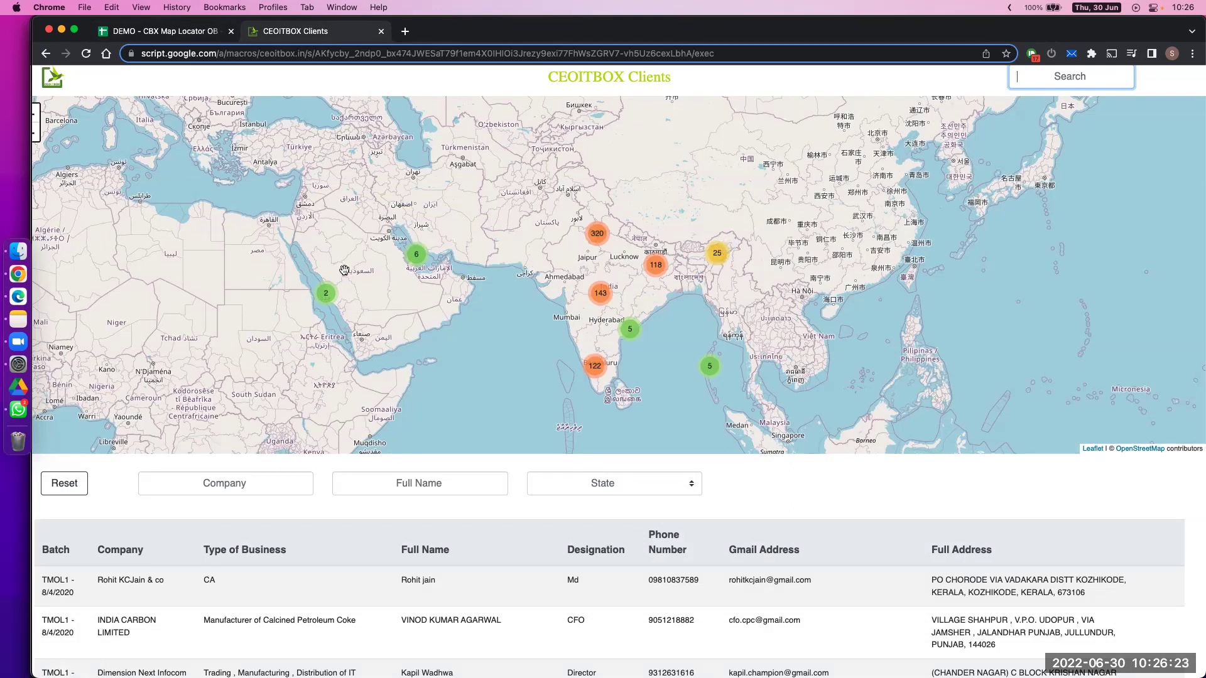
click(144, 34)
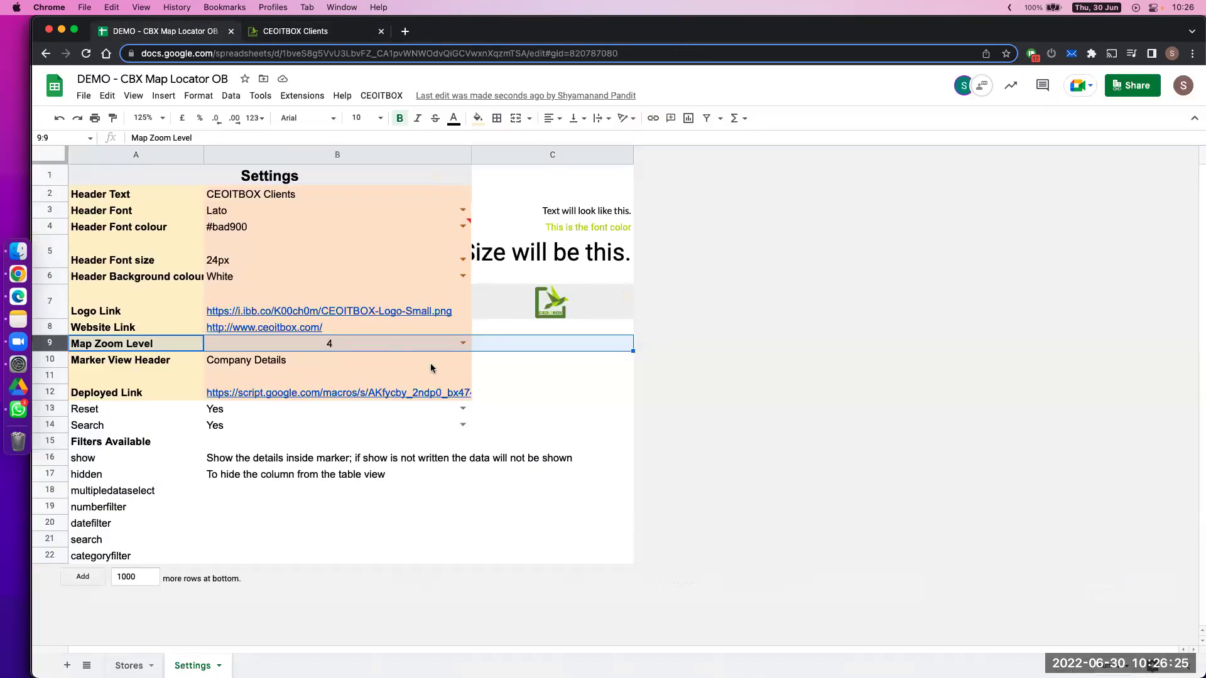
click(463, 342)
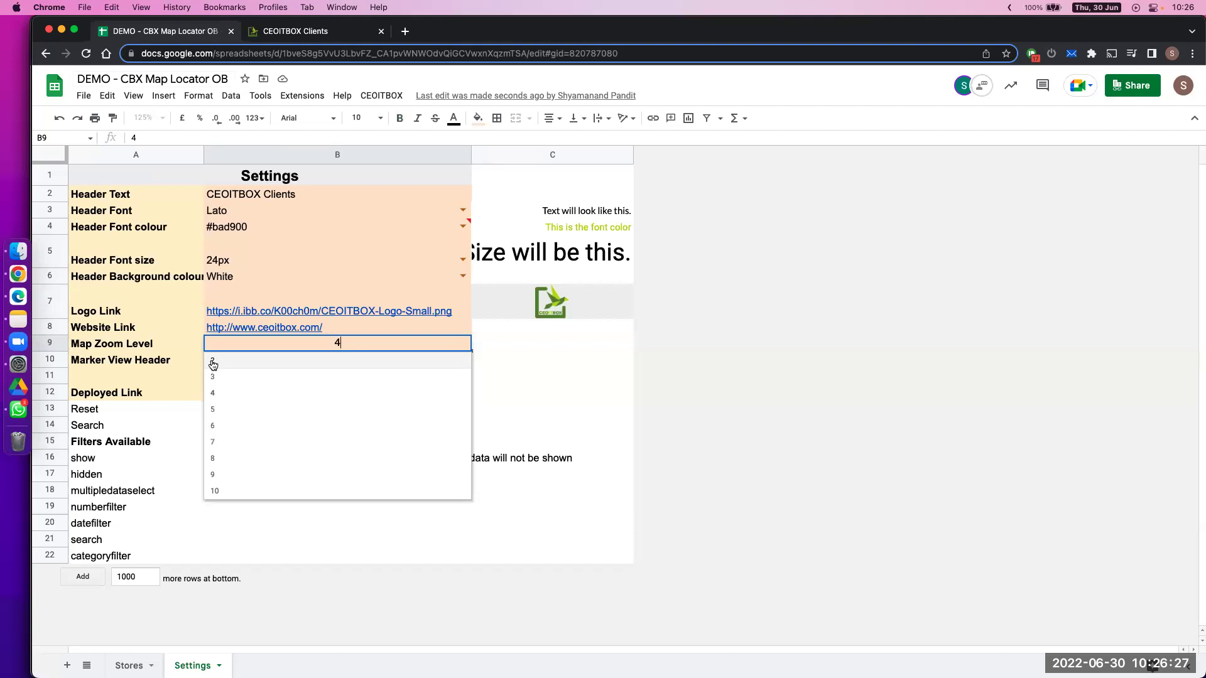
- Switch to the client map page and zoom the map out to the whole world
click(300, 31)
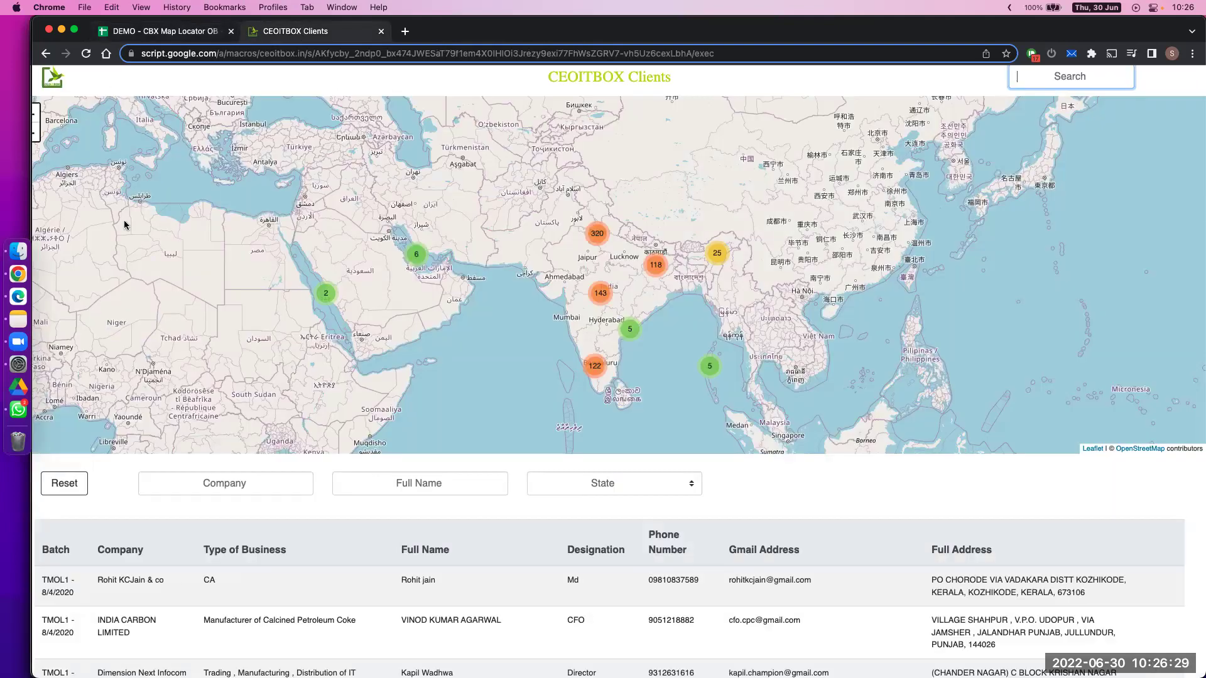
click(35, 136)
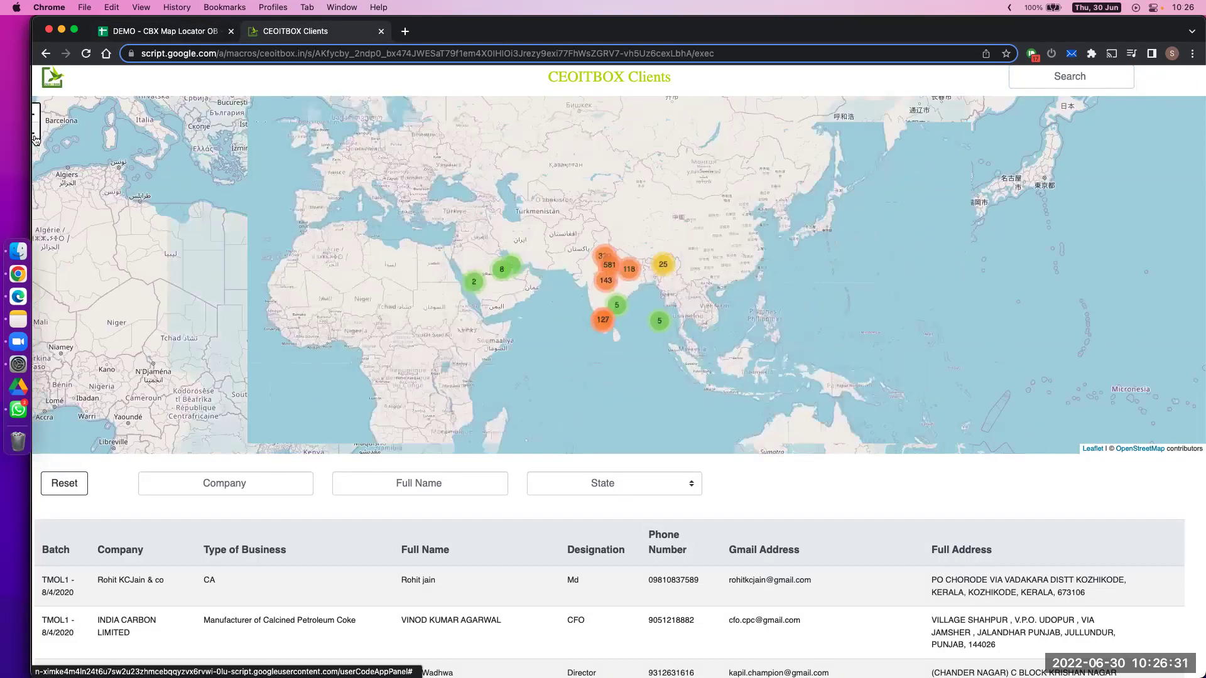
click(35, 137)
click(35, 136)
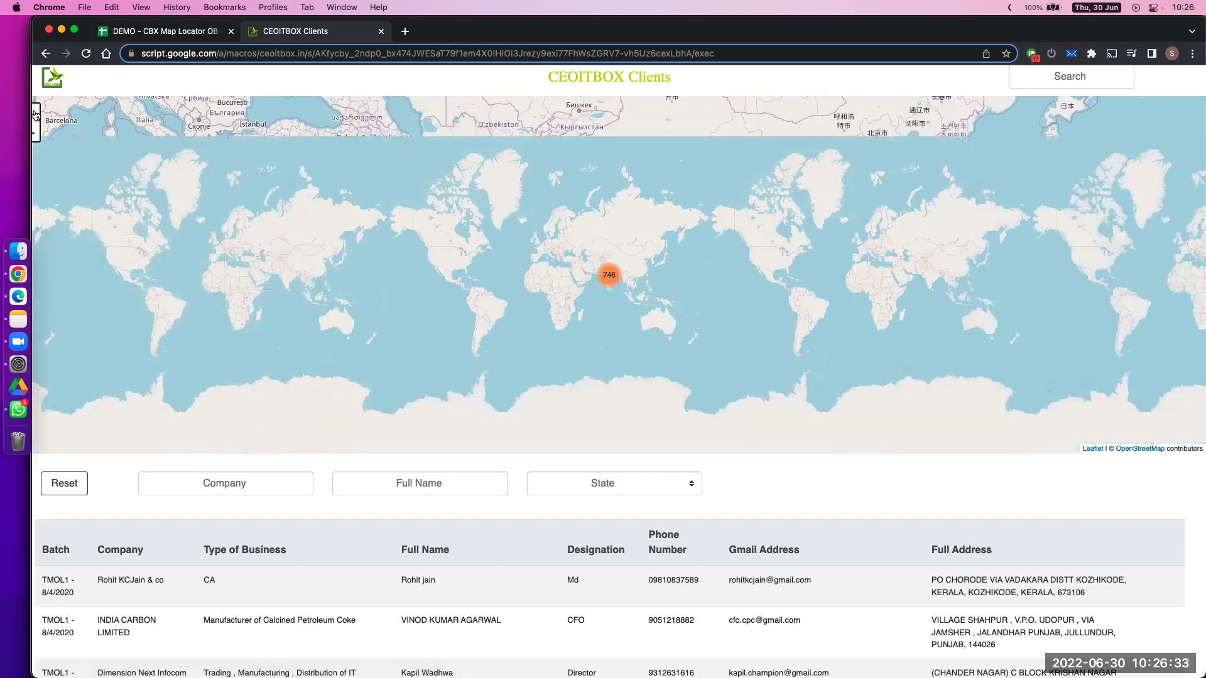
- Zoom the client map in on central India until the smaller clusters and individual markers show around the cities
click(35, 114)
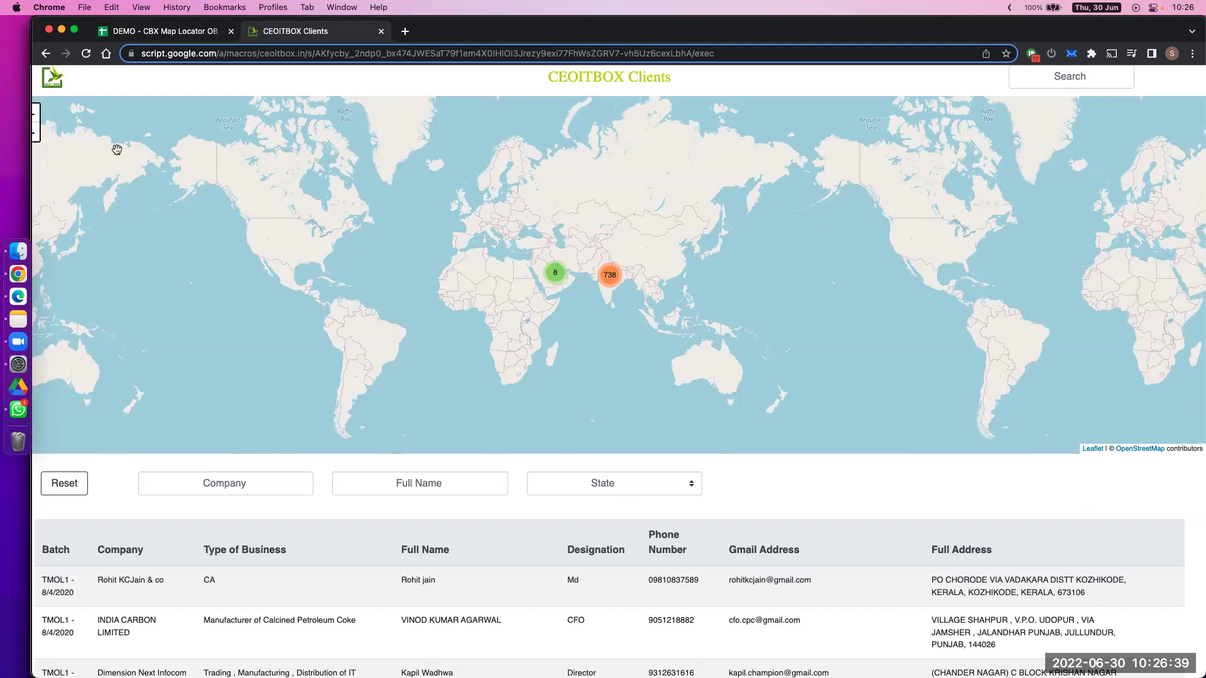
click(35, 114)
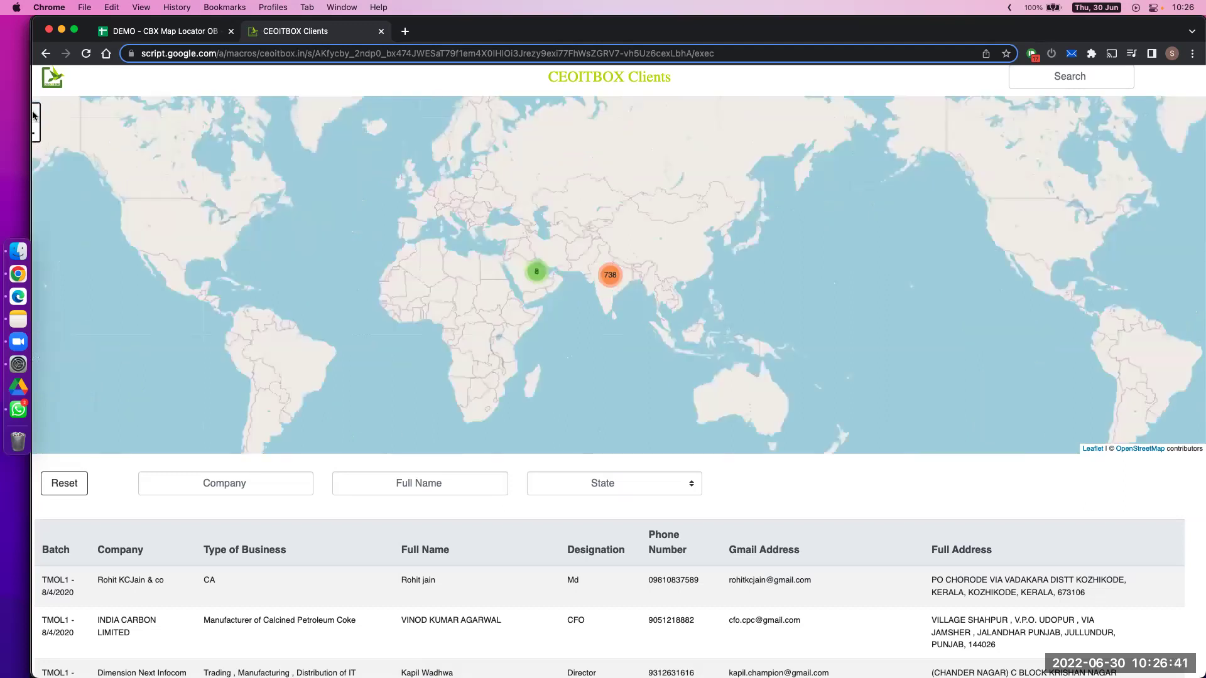
click(35, 113)
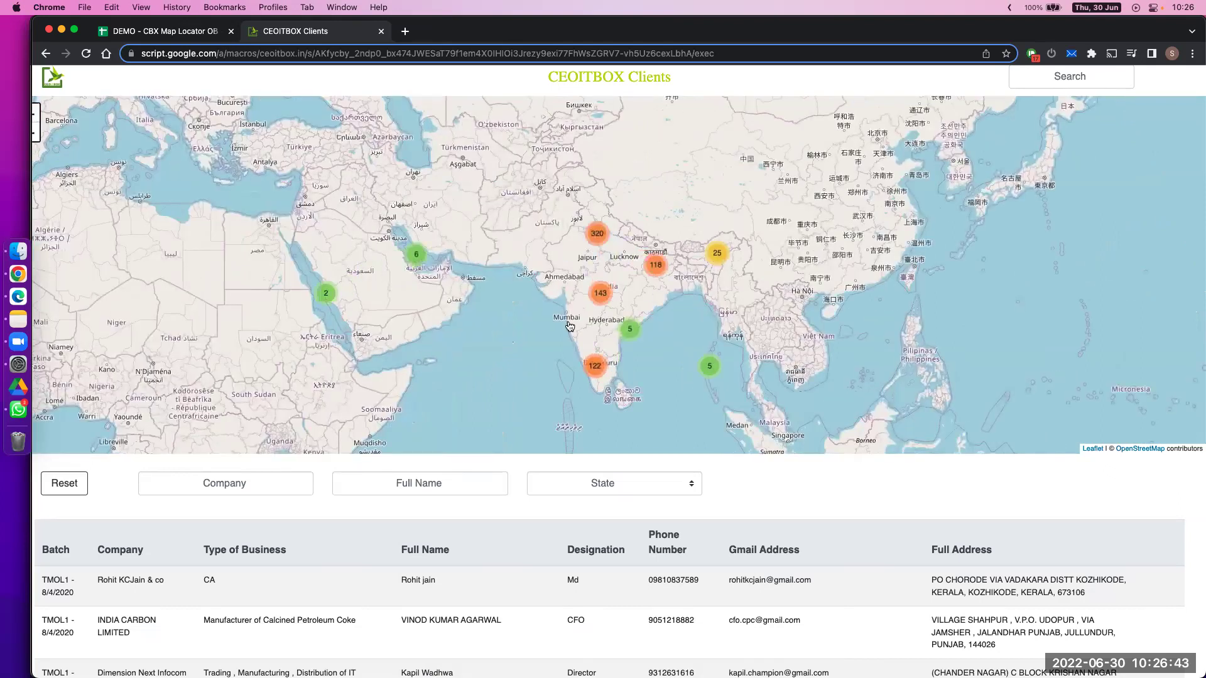
click(35, 113)
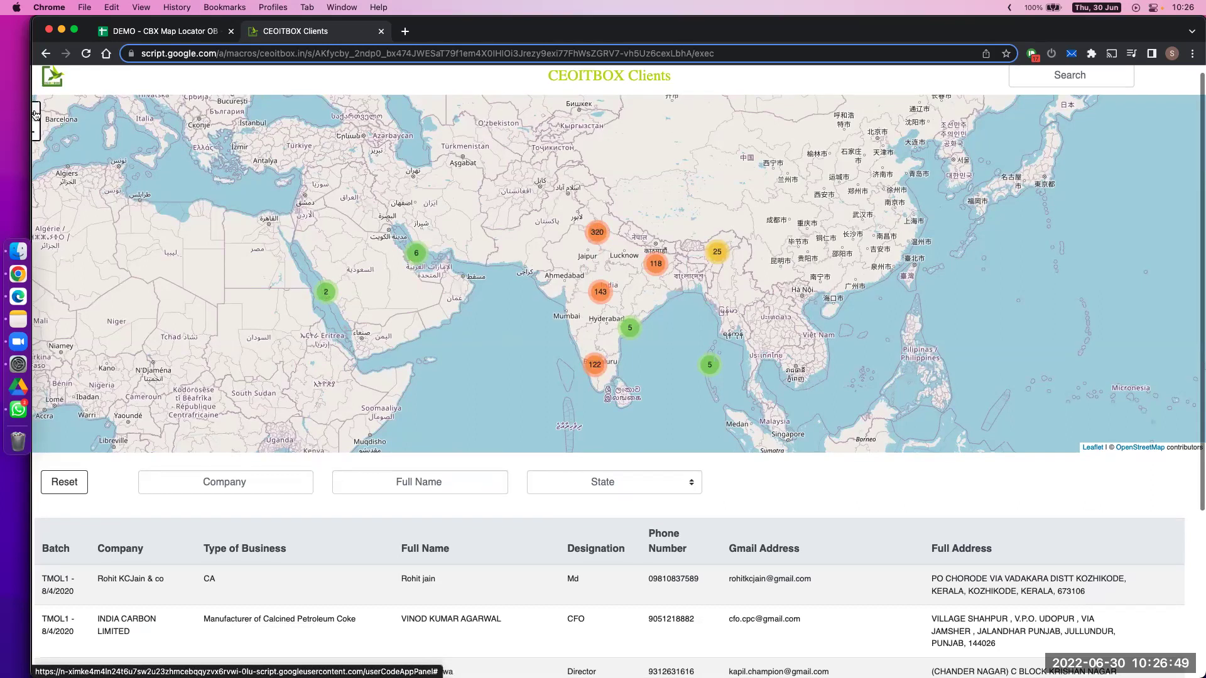
click(35, 114)
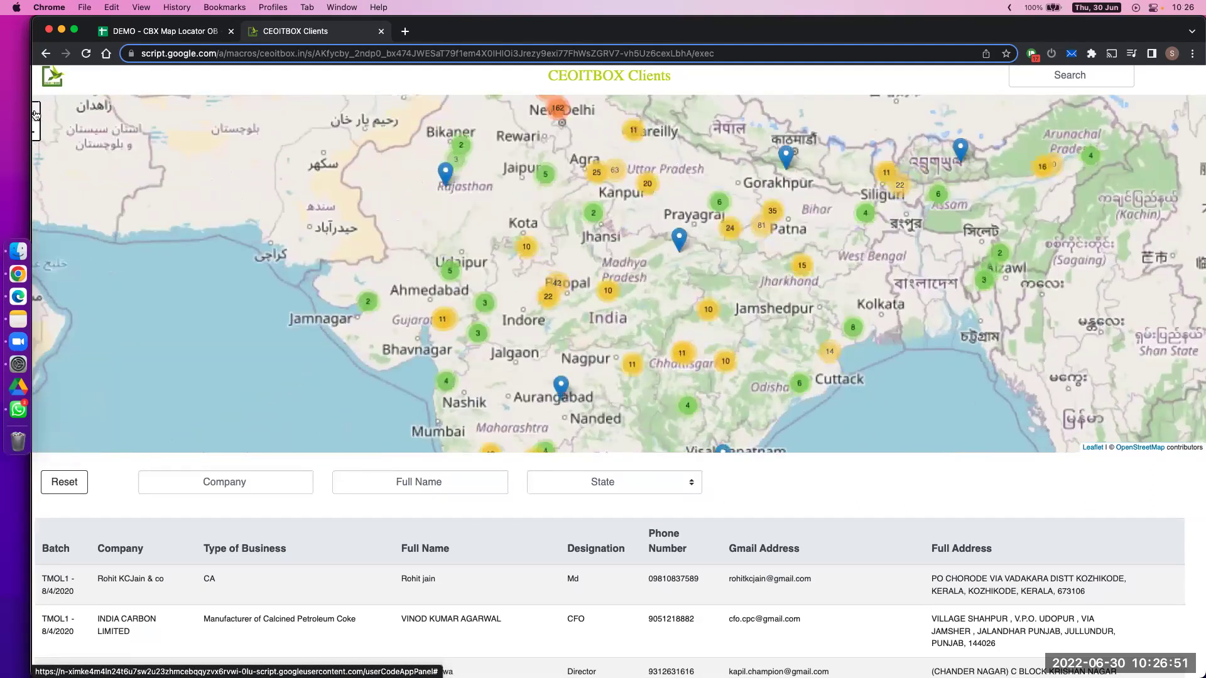
click(35, 113)
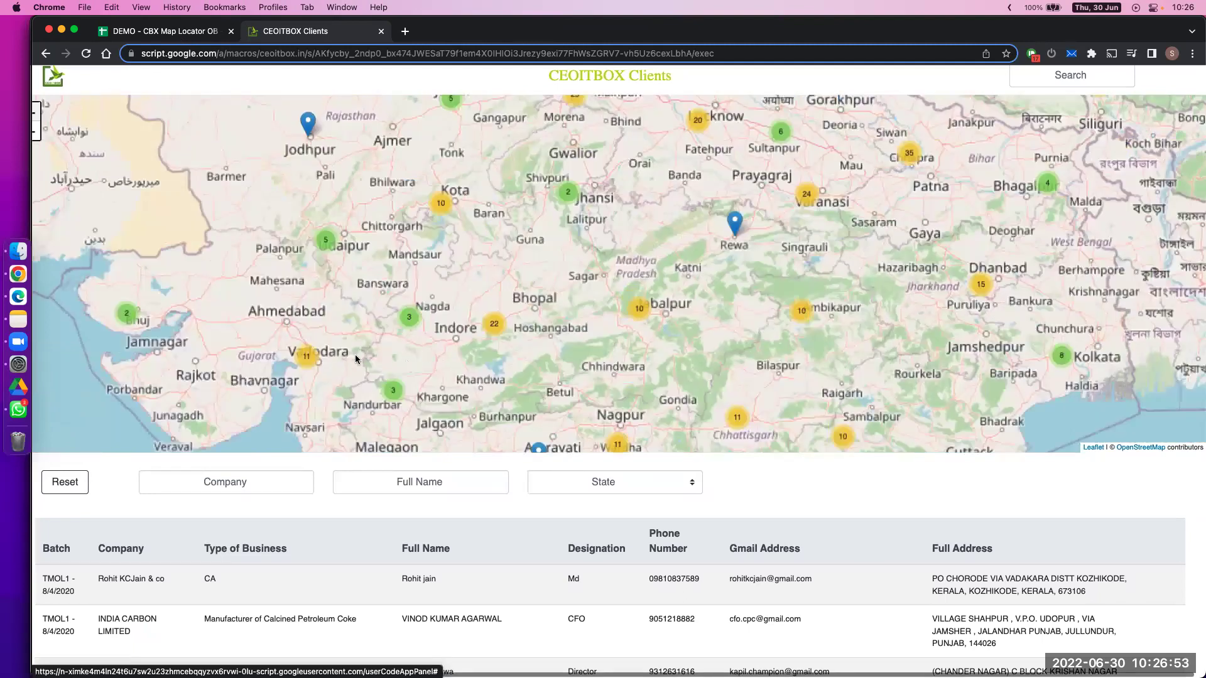
scroll(421, 350, up, 1)
- Return to the Settings sheet and review the Map Zoom Level choices without picking a different one
key(super+1)
double_click(458, 343)
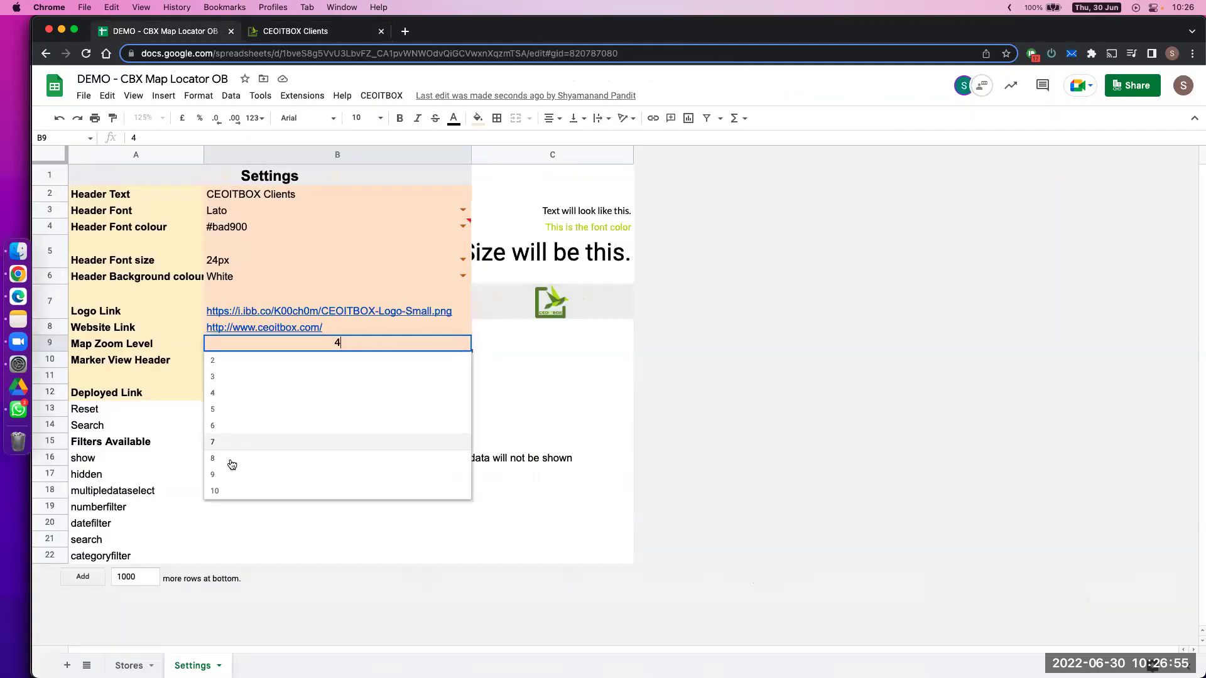
click(488, 341)
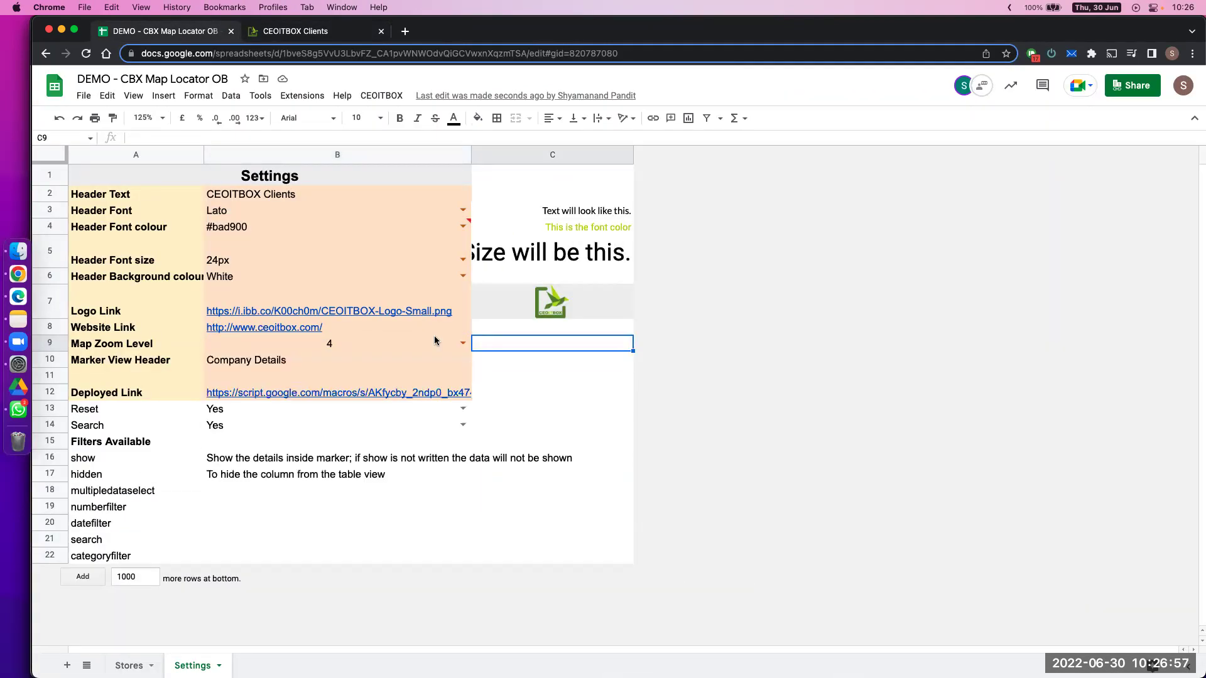
- Switch to the client map page and zoom the map out until all of India and the neighbouring regions show
key(super+2)
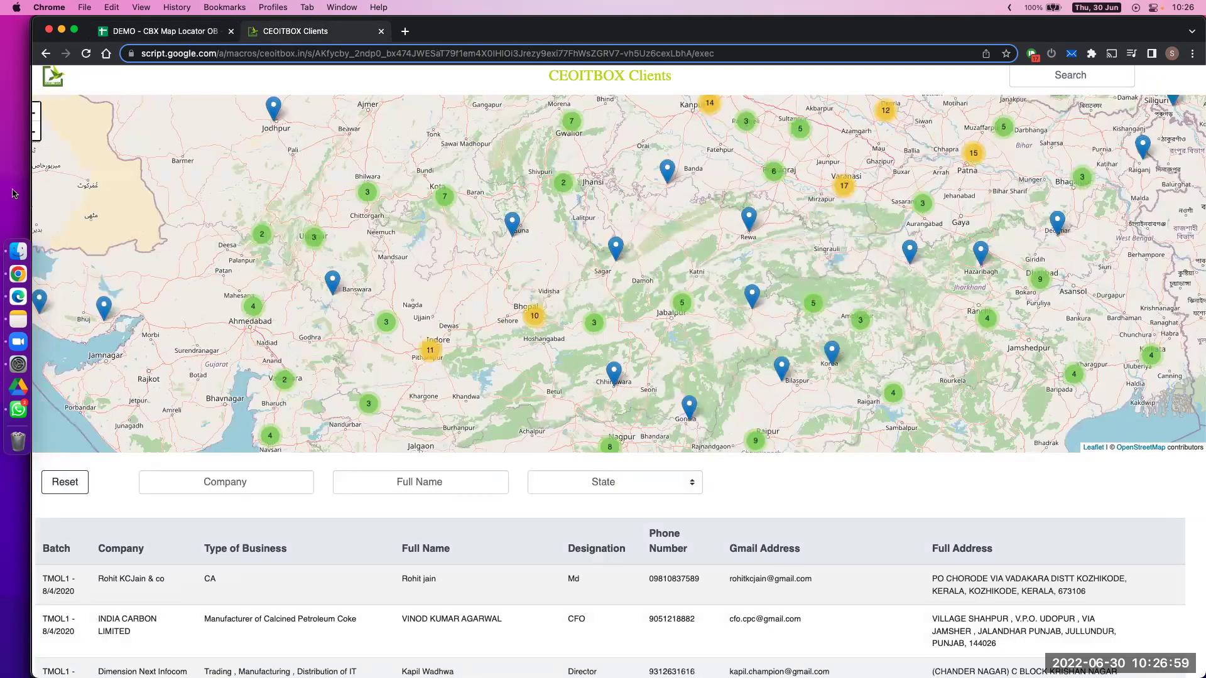
click(36, 136)
click(36, 135)
click(36, 136)
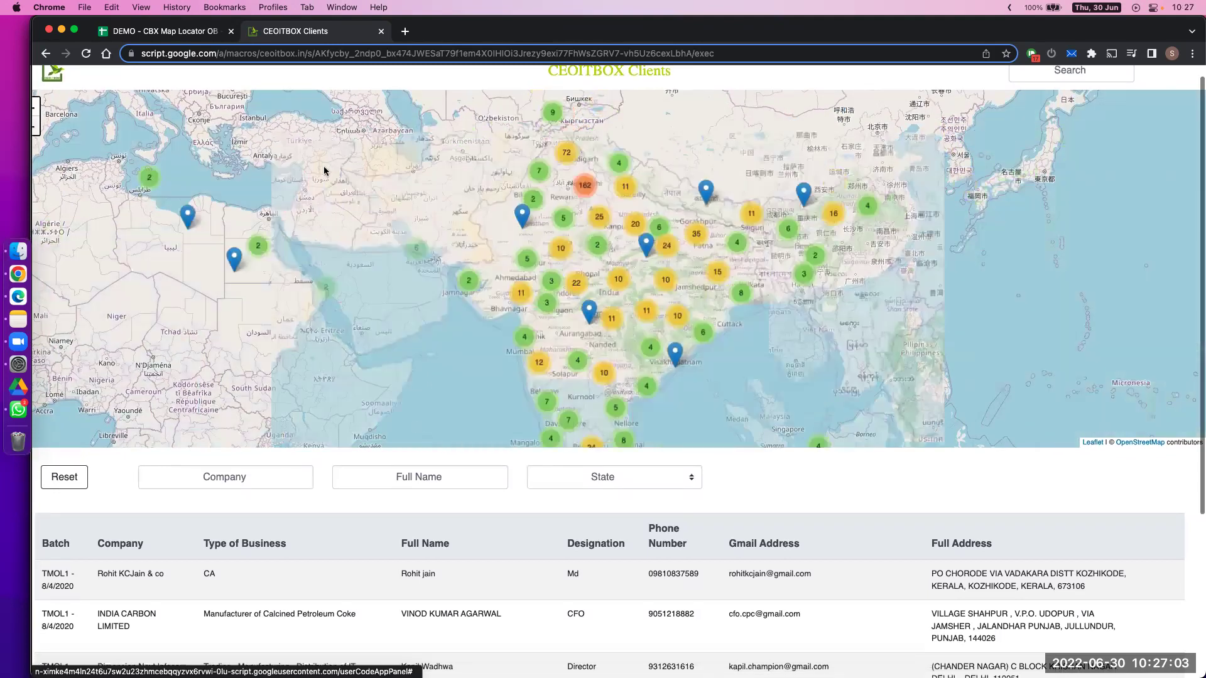
- Open the spreadsheet's Apps Script project, and return to the Header Text value in the Settings sheet
key(super+1)
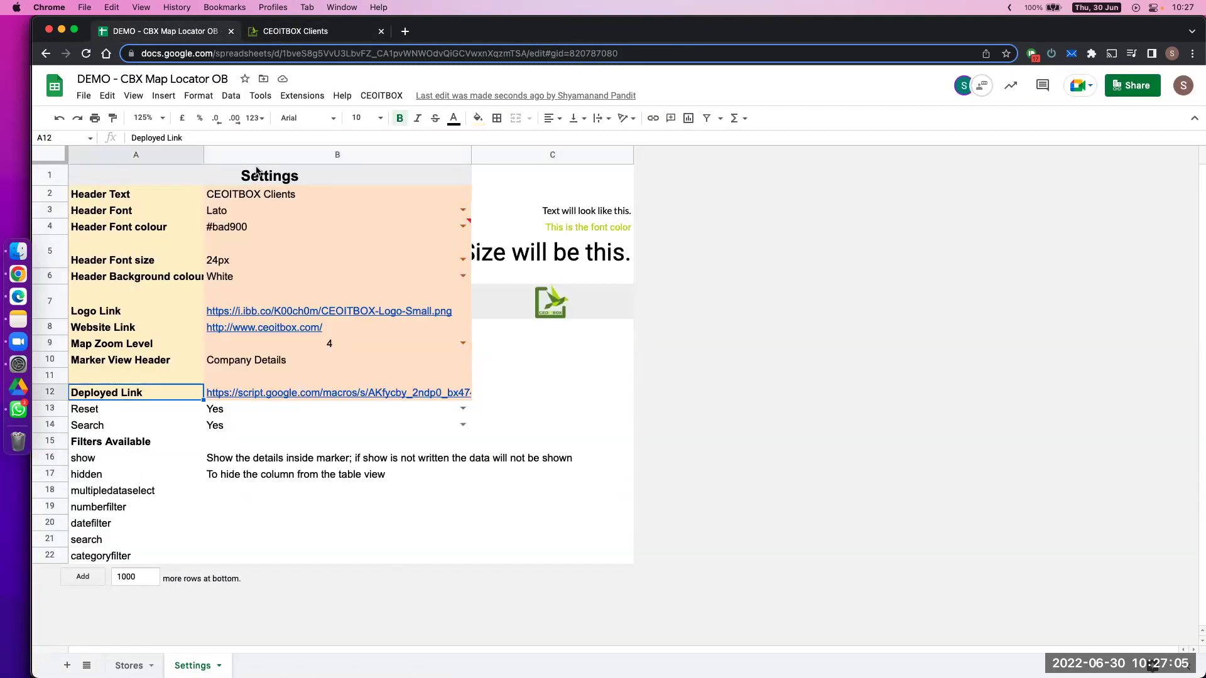
click(292, 97)
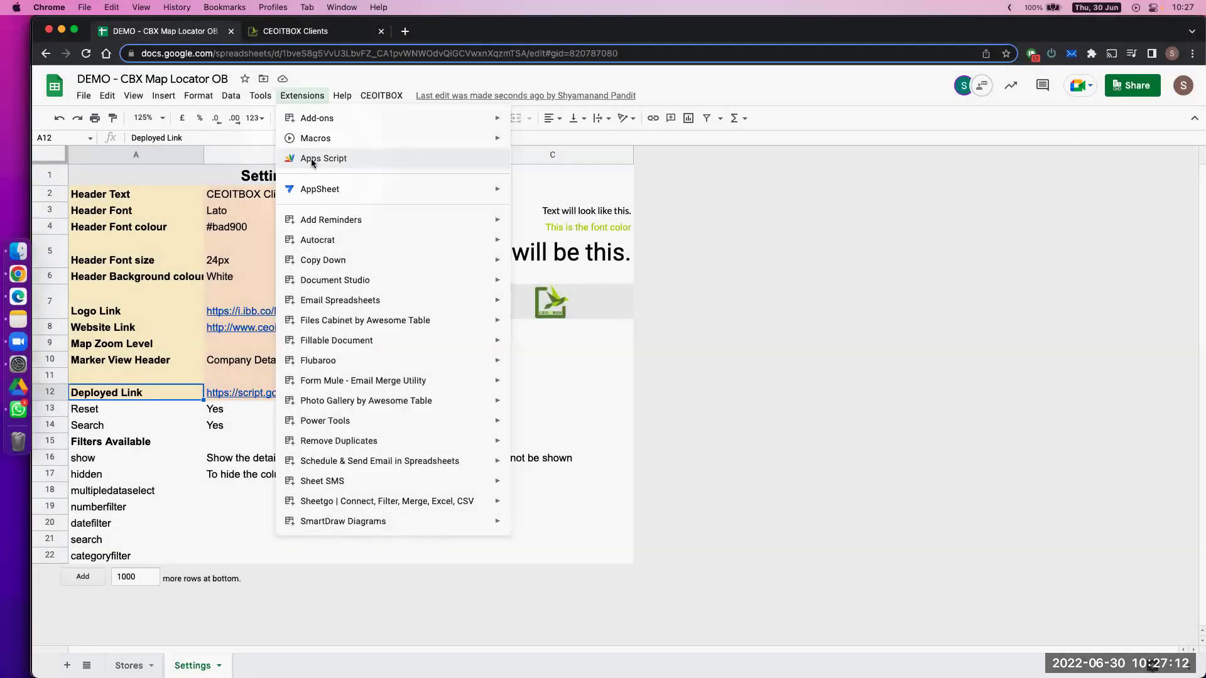
click(312, 162)
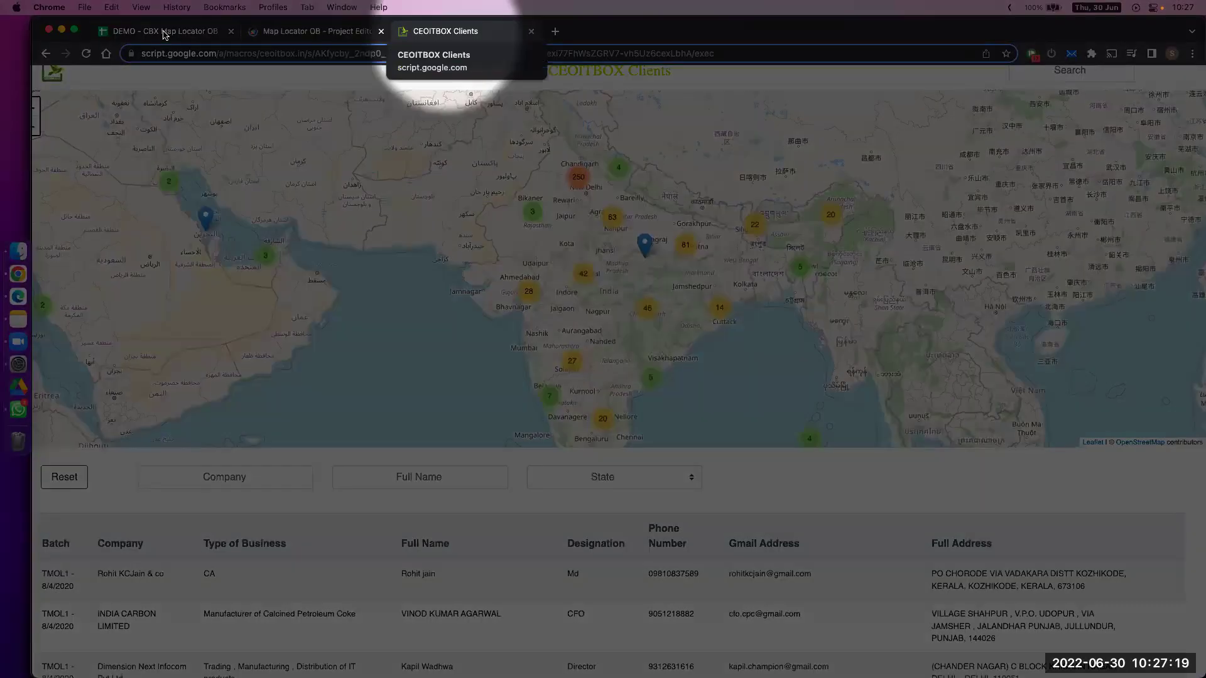
click(165, 34)
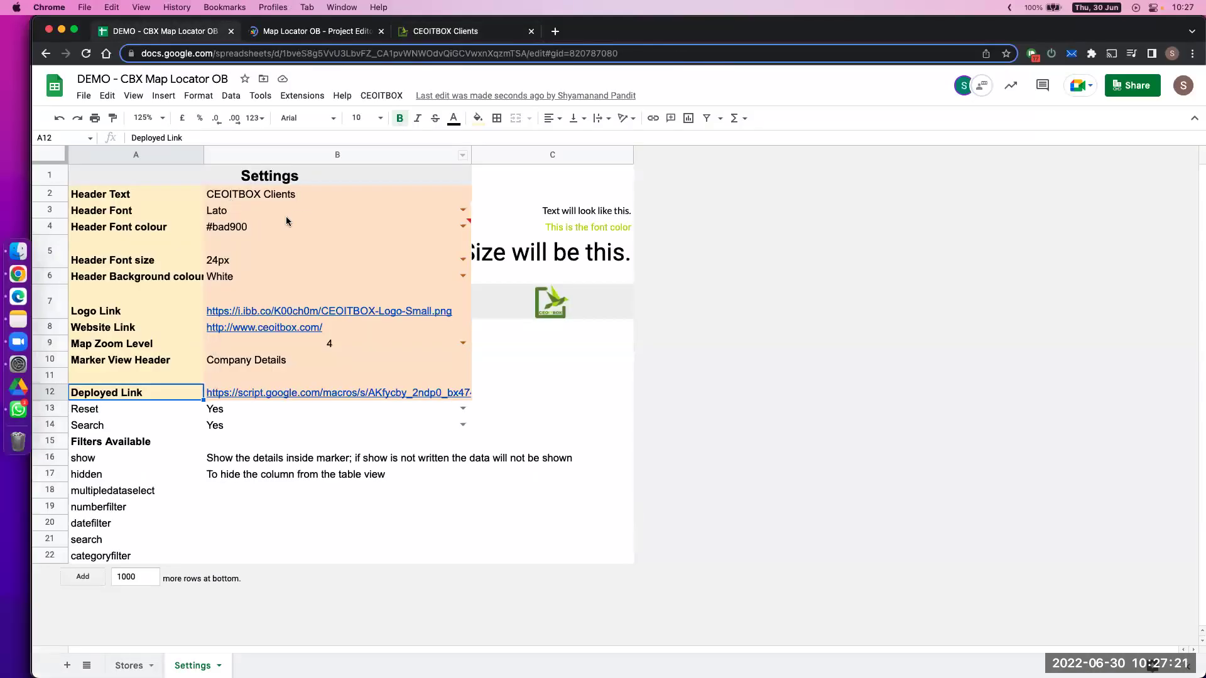
click(249, 196)
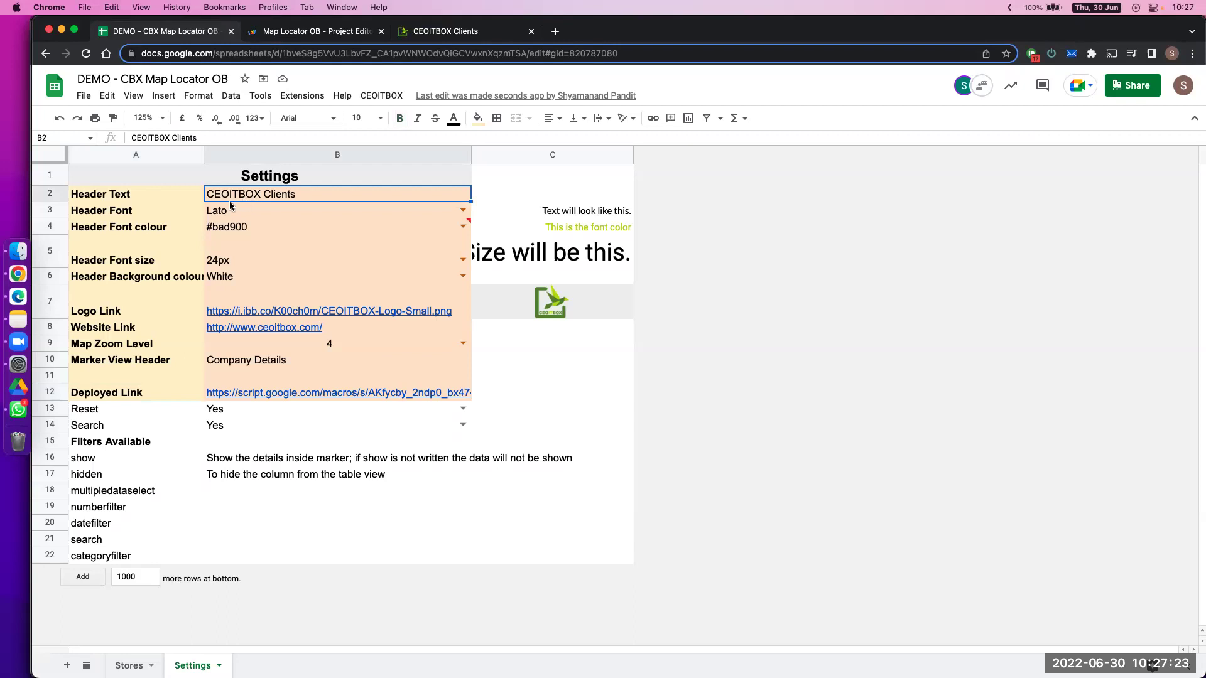
- Review the Map Locator OB script's new web app deployment options, including who has access, and leave without deploying
click(302, 33)
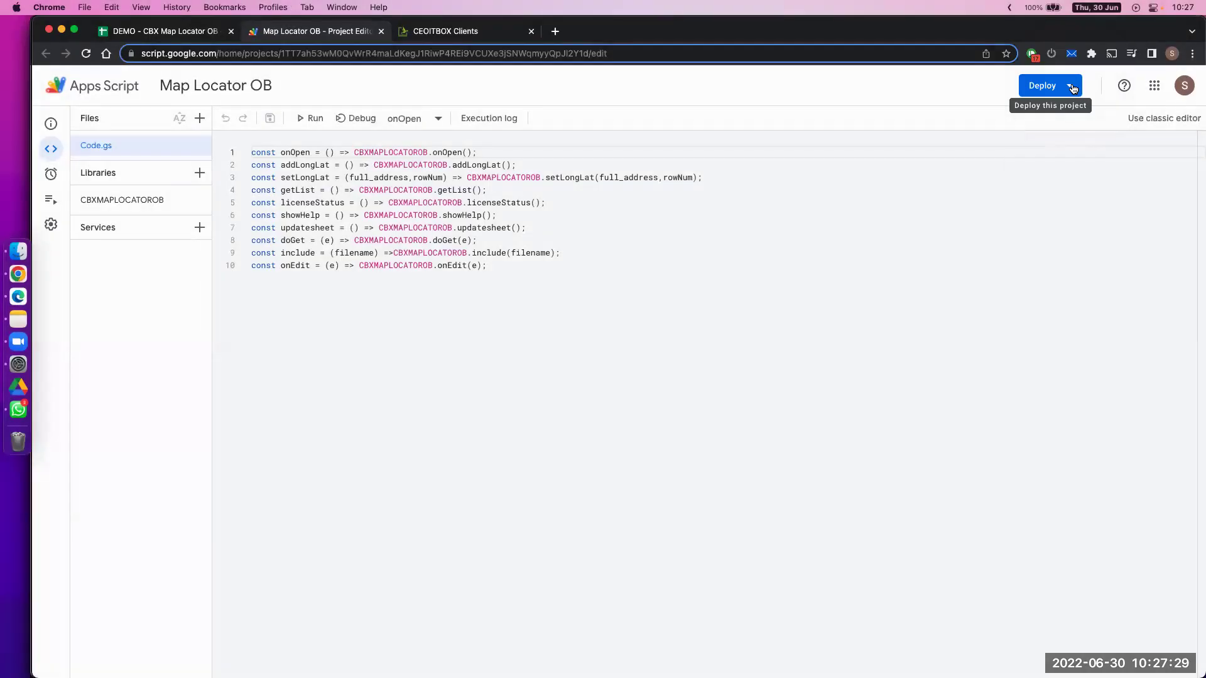
click(1059, 90)
click(1057, 119)
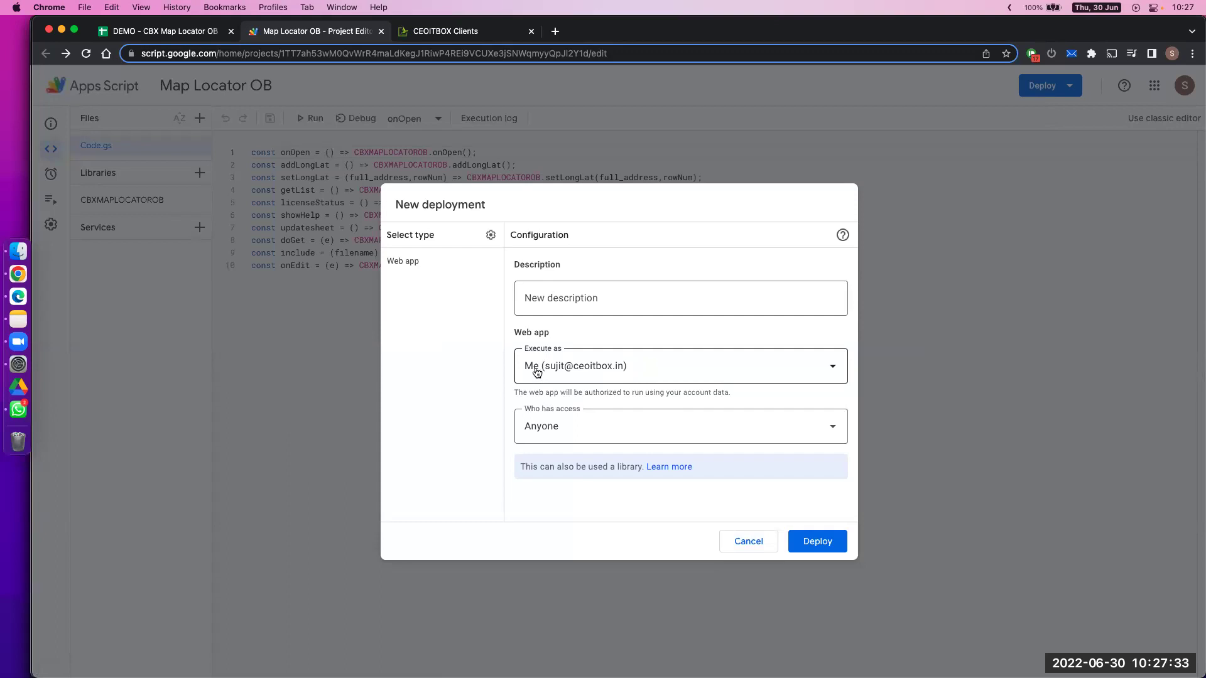
click(545, 433)
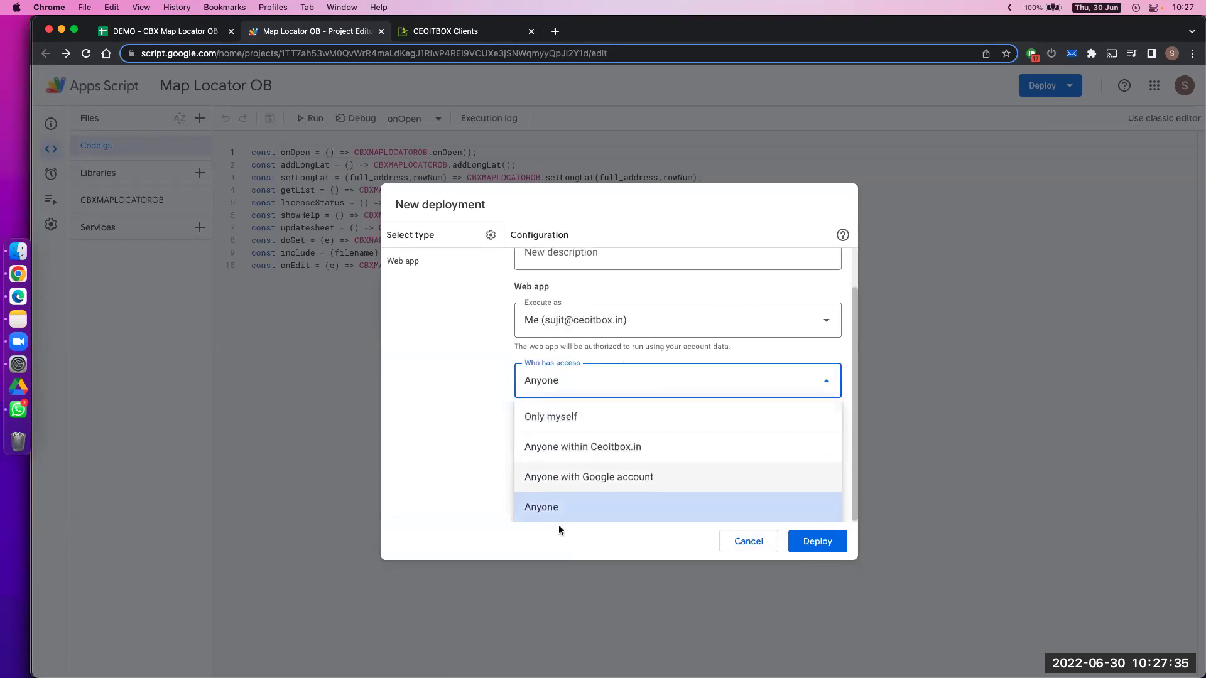
click(465, 484)
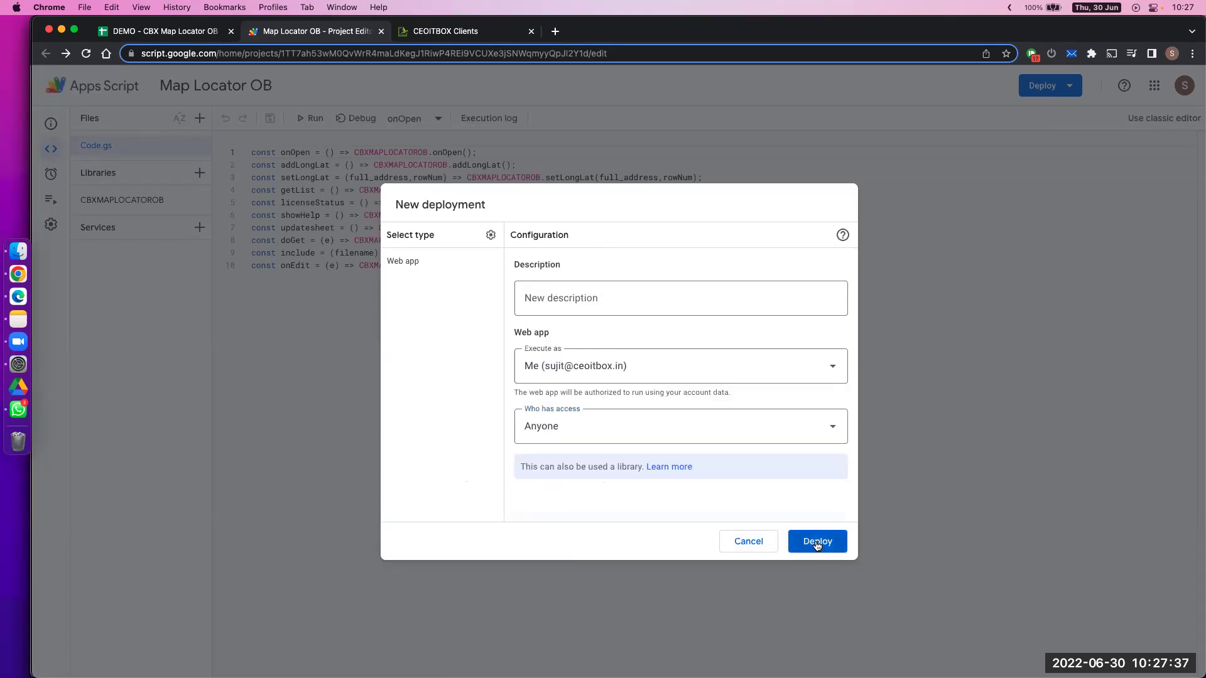
click(748, 543)
- Examine the Deployed Link, Reset and Search rows in the Settings sheet
click(194, 35)
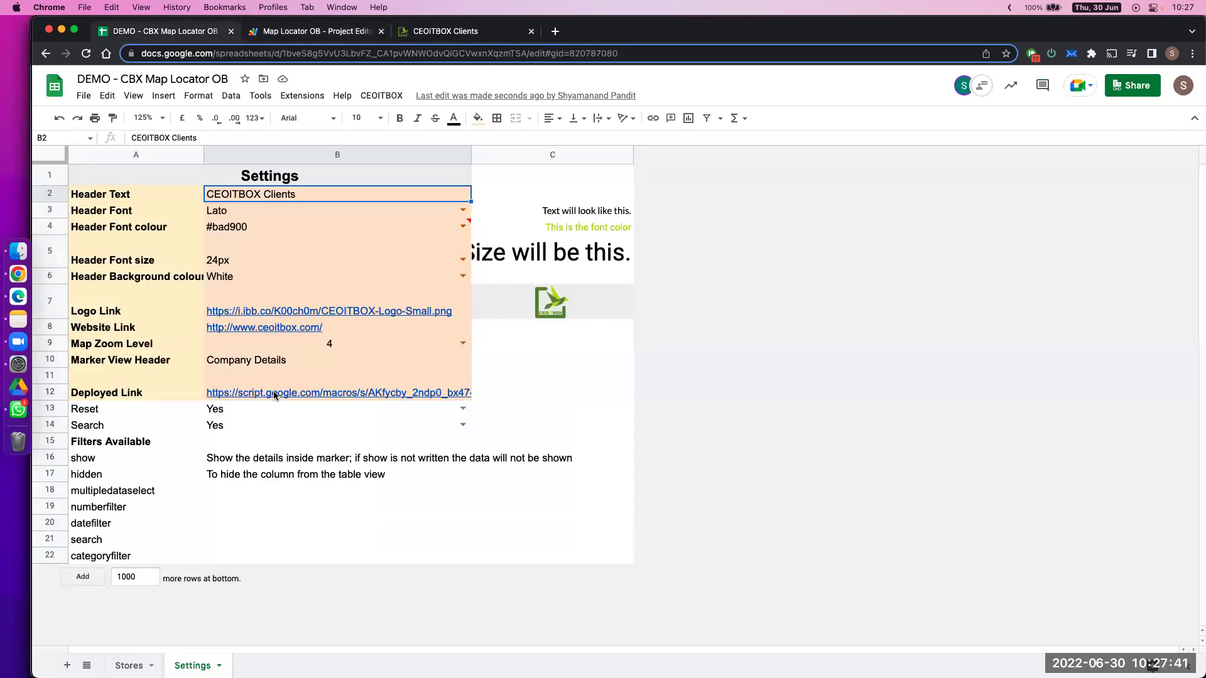
click(273, 391)
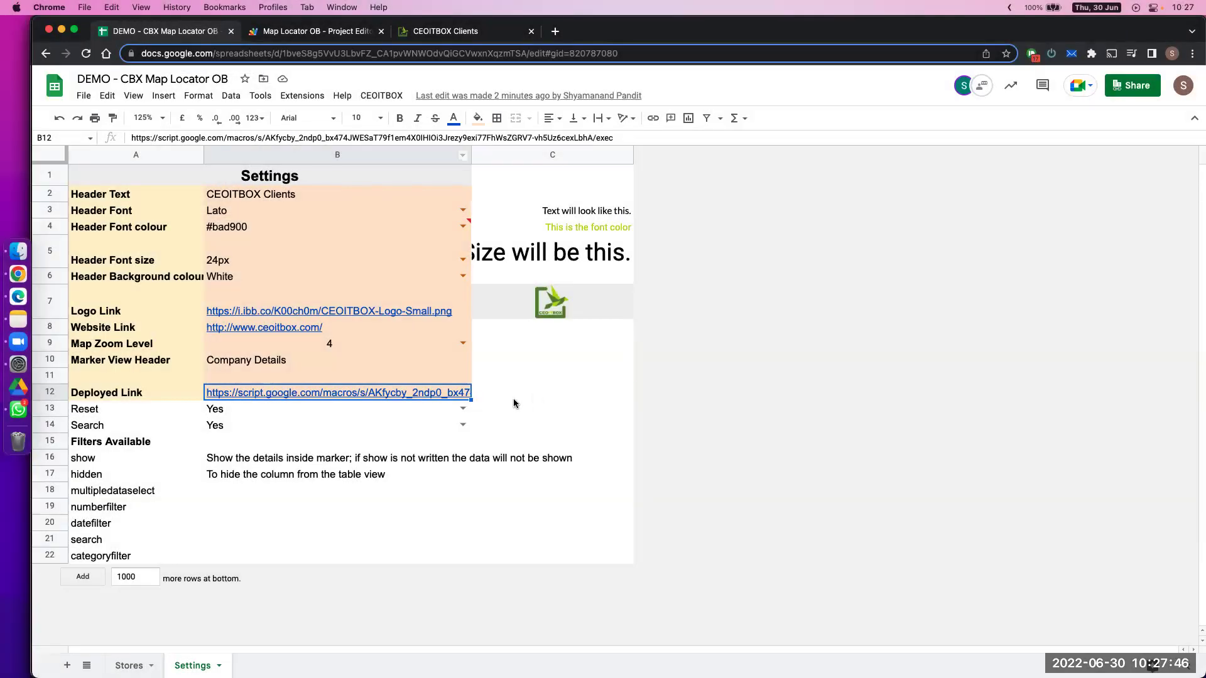
click(81, 409)
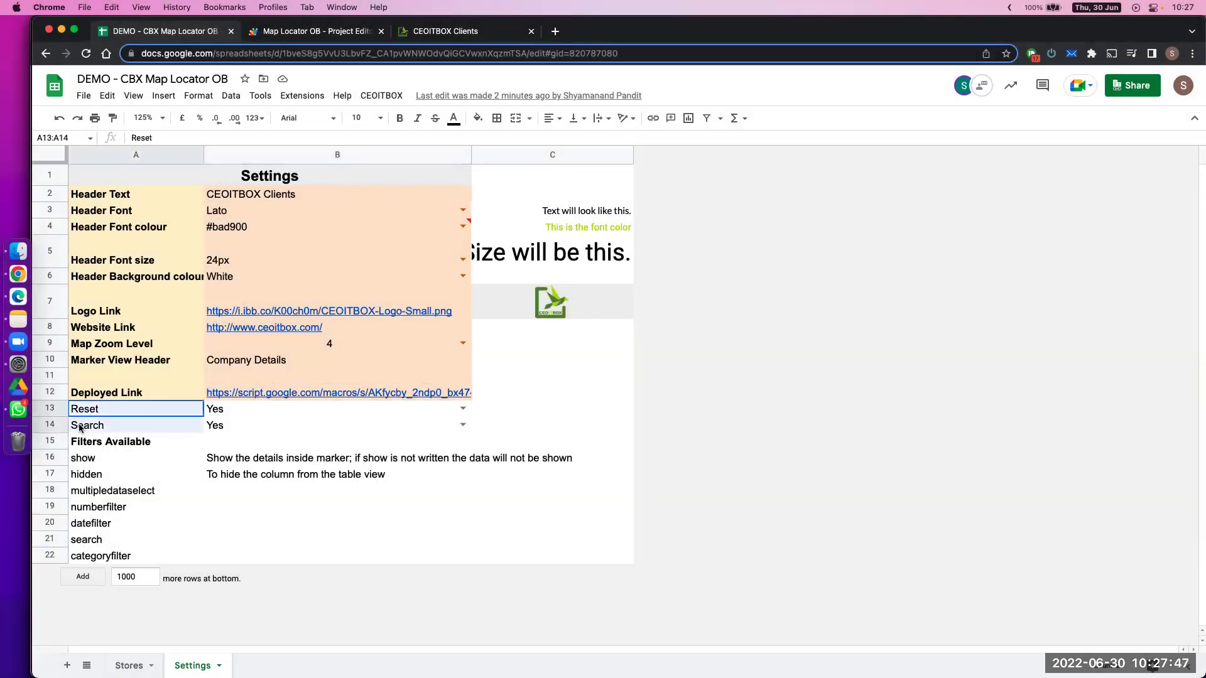
shift+click(234, 432)
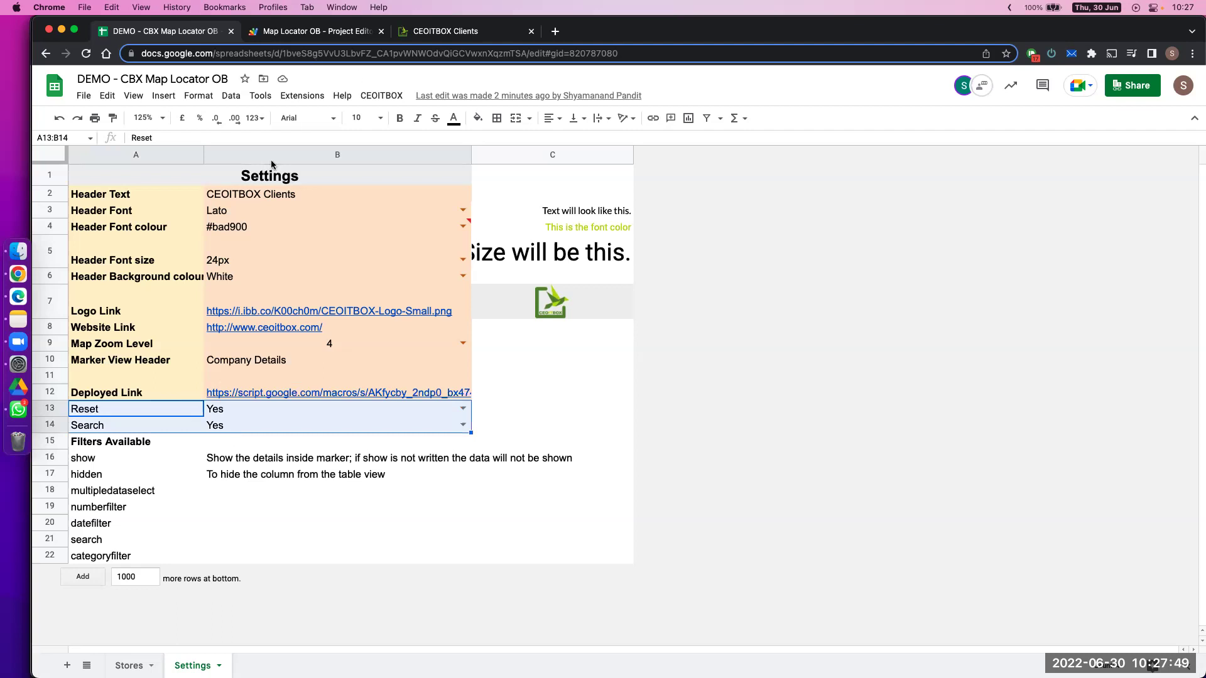
- Look at the Reset and Search controls on the client map page
click(316, 31)
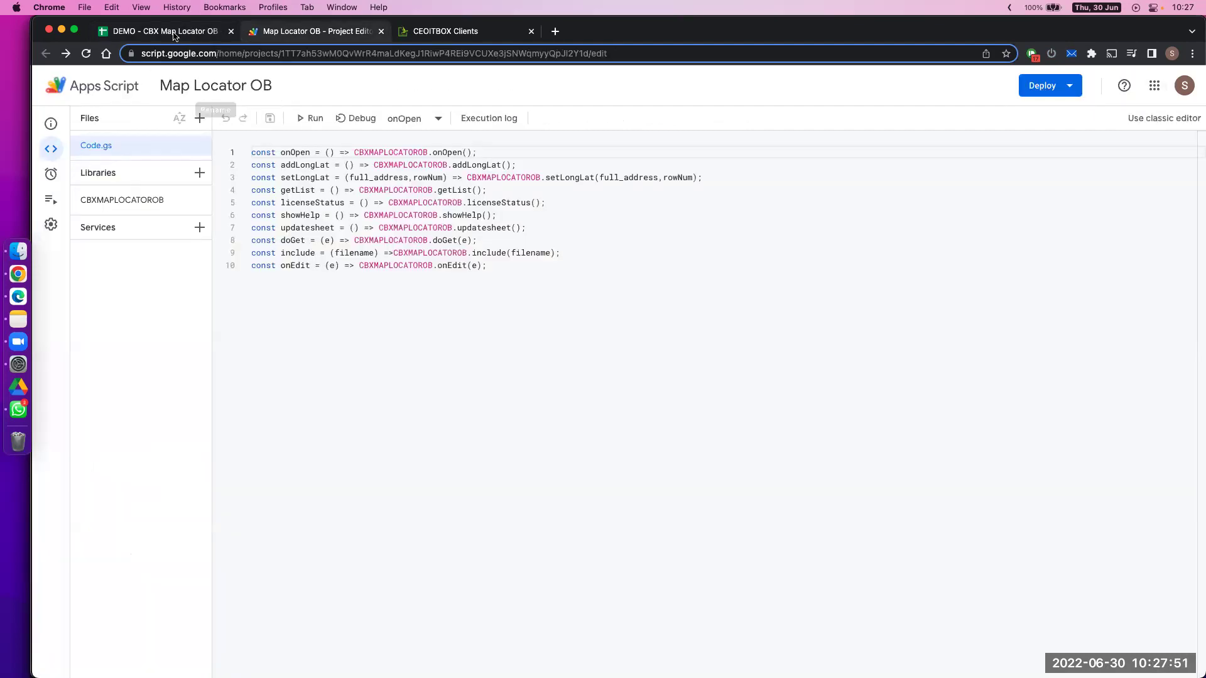
key(ctrl+Tab)
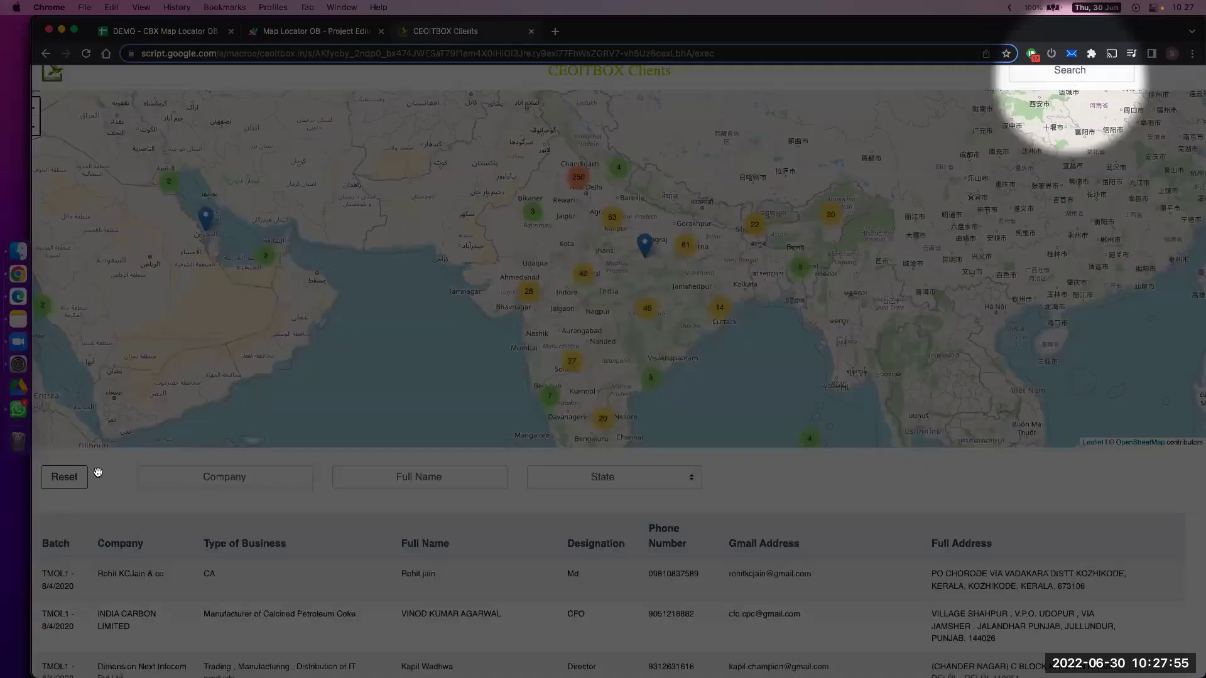
scroll(95, 477, up, 1)
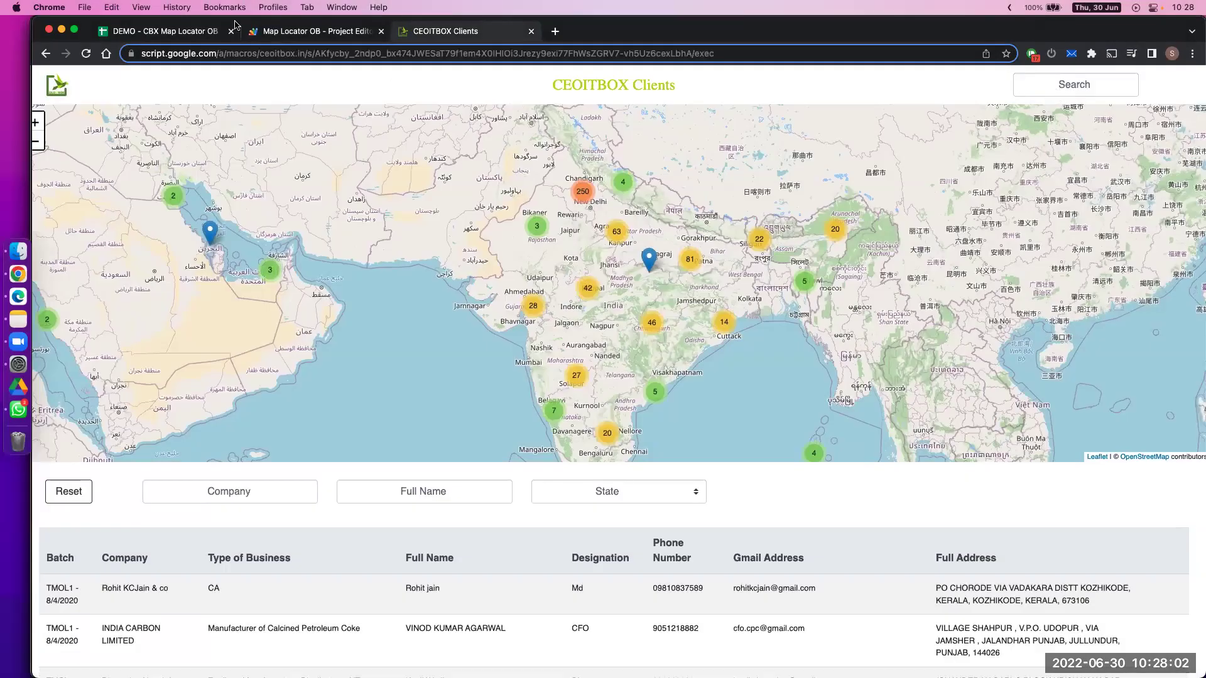
- Review the available filter keywords in rows 16 to 22 of the Settings sheet and open the Stores sheet
click(207, 31)
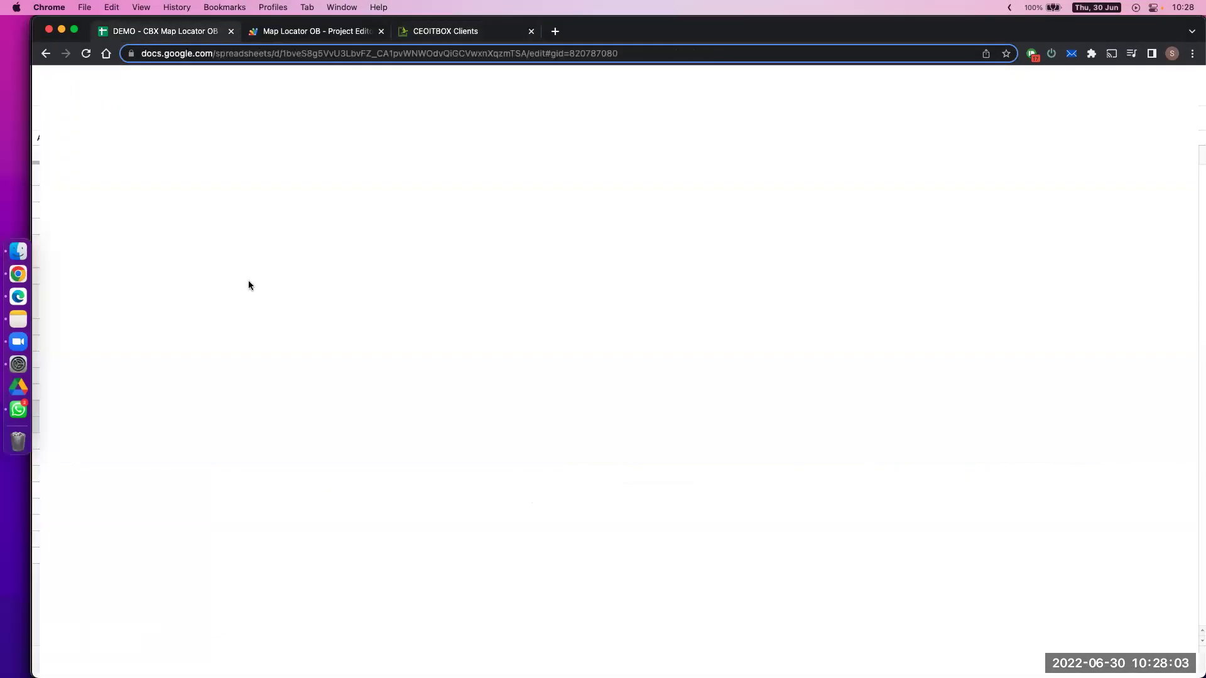
click(198, 504)
drag(188, 458, 189, 555)
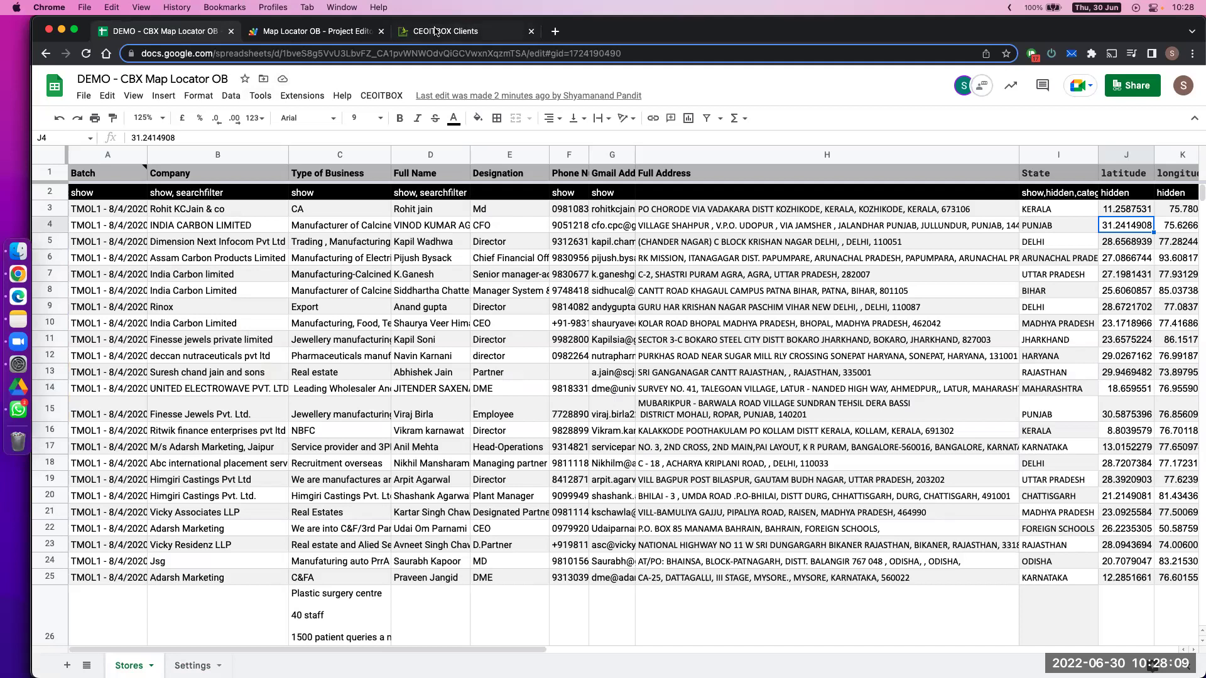
- Reorder the open browser pages so the client map directly follows the spreadsheet, and look through the map page's client table
click(435, 32)
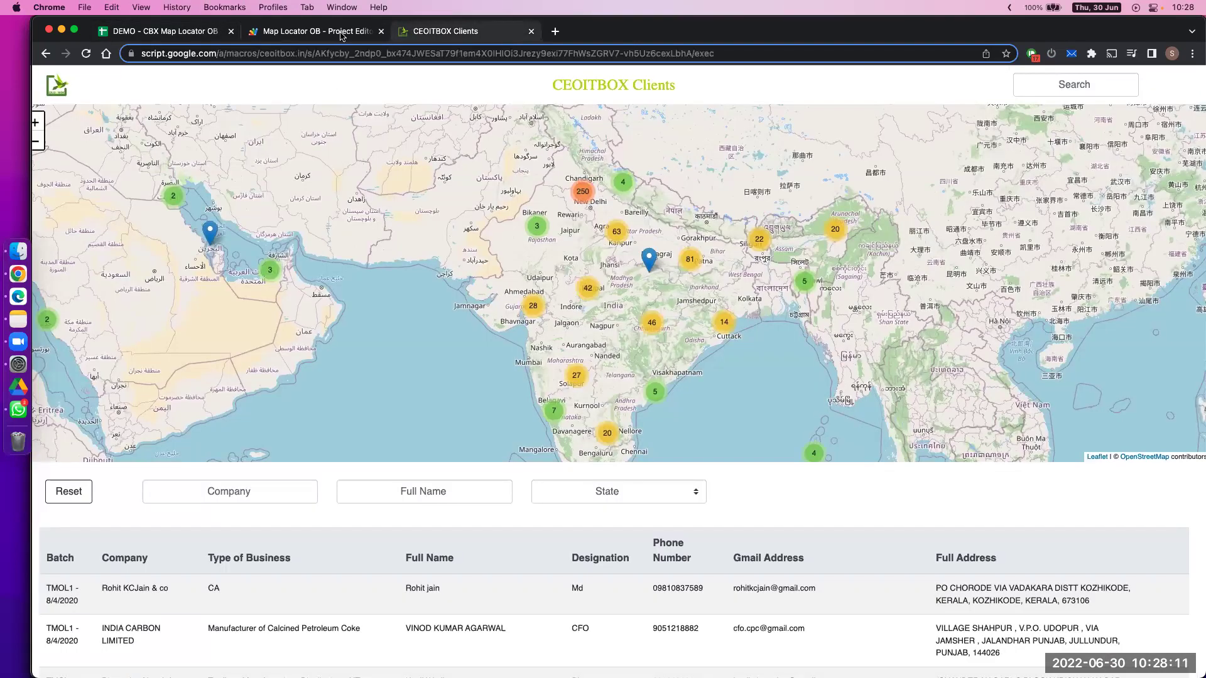
drag(252, 33, 405, 32)
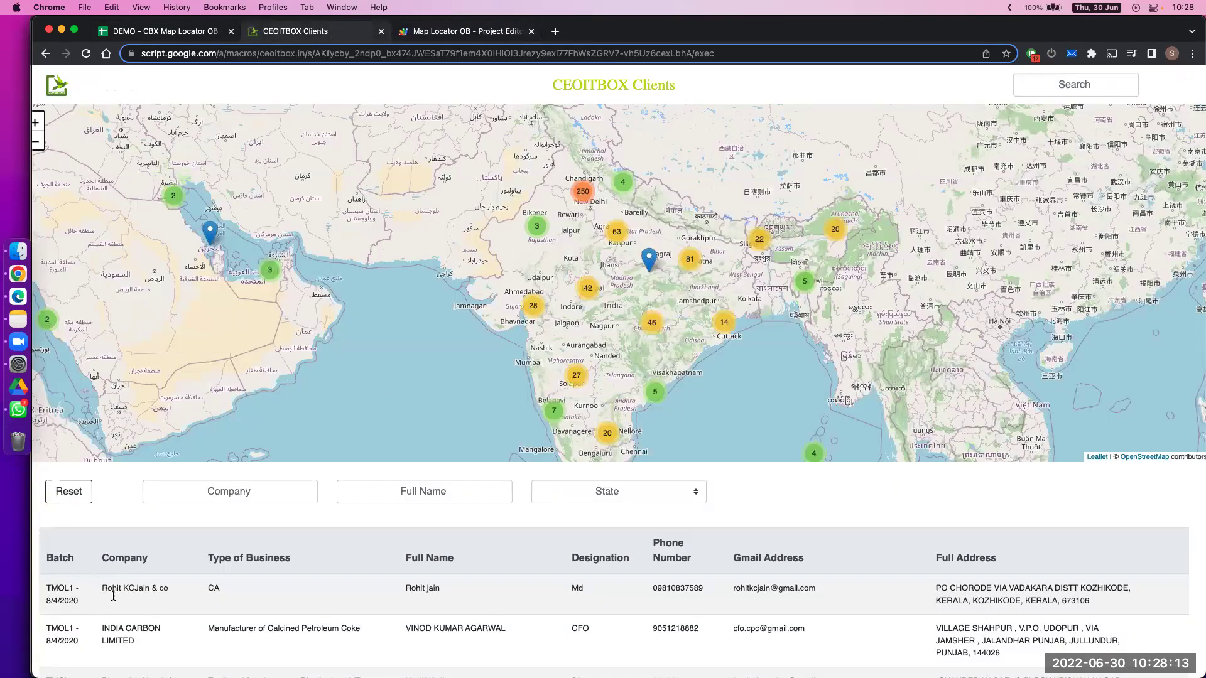
scroll(143, 553, down, 5)
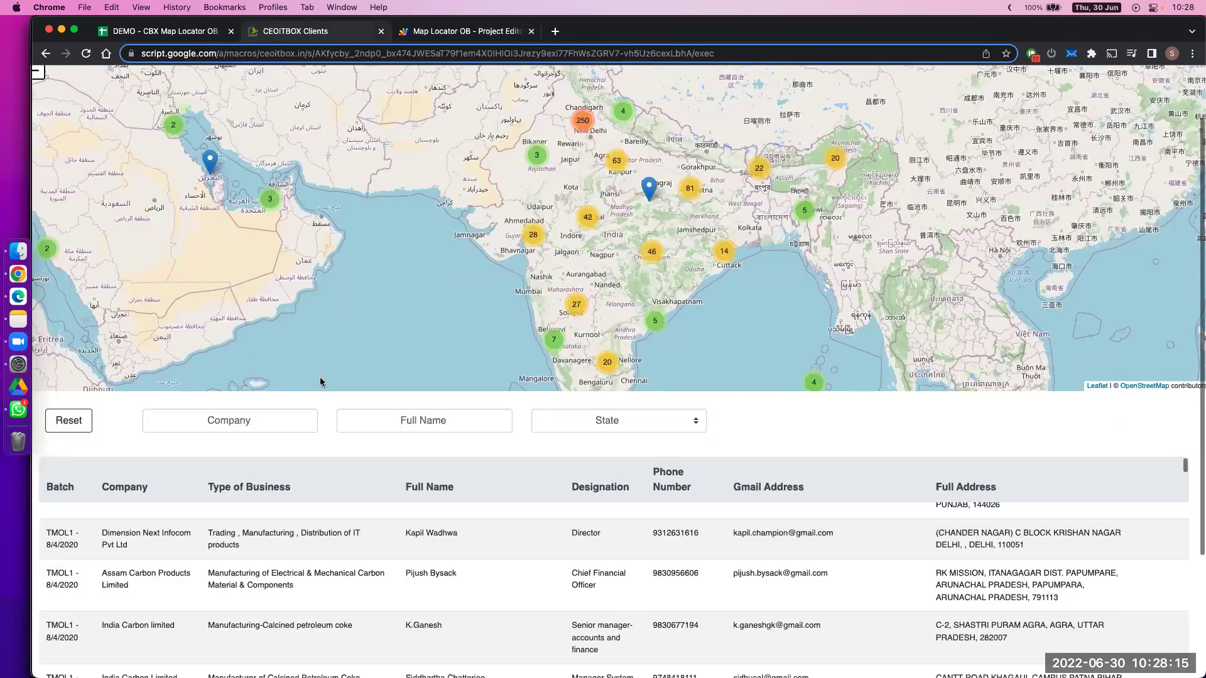
scroll(321, 385, down, 3)
scroll(43, 385, down, 2)
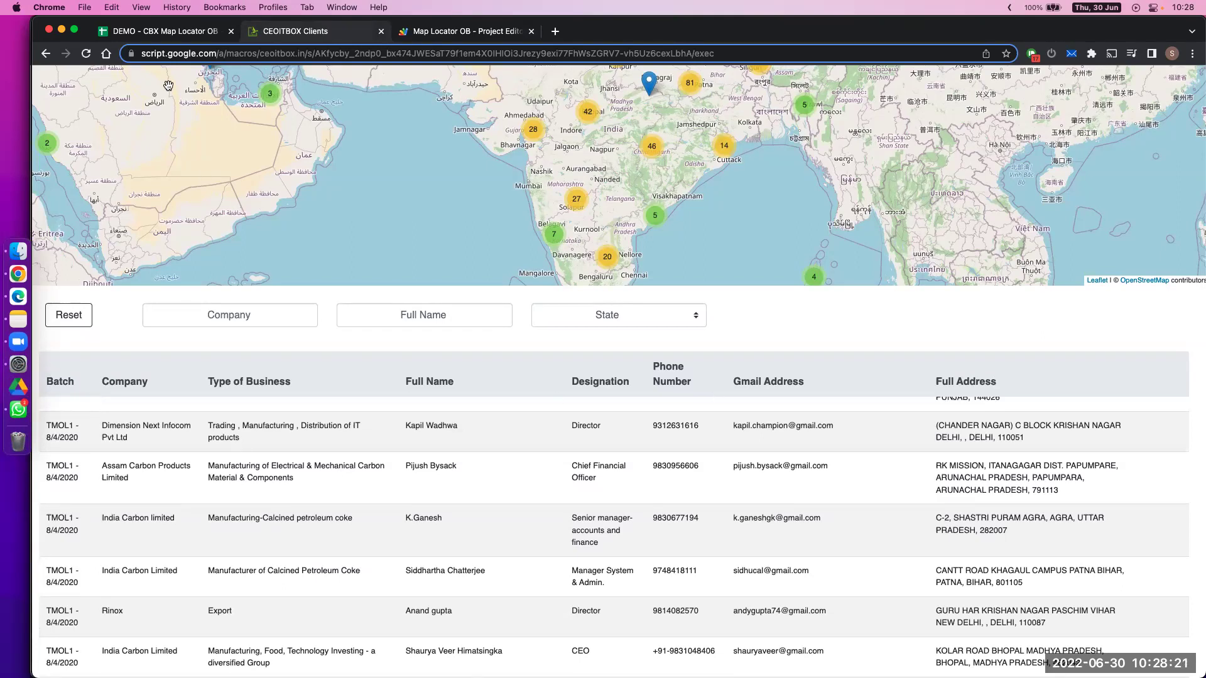
- Compare the Stores sheet's columns and row 2 keywords, including the hidden latitude and longitude, with the map page's client table
click(179, 34)
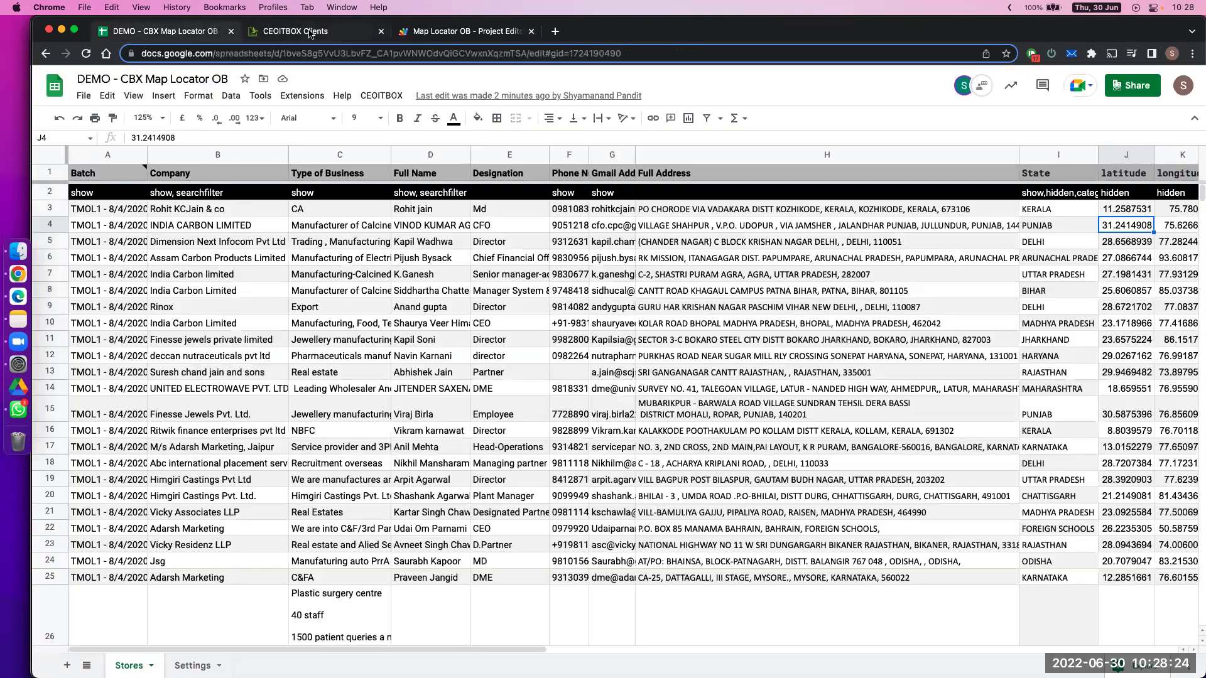
click(264, 31)
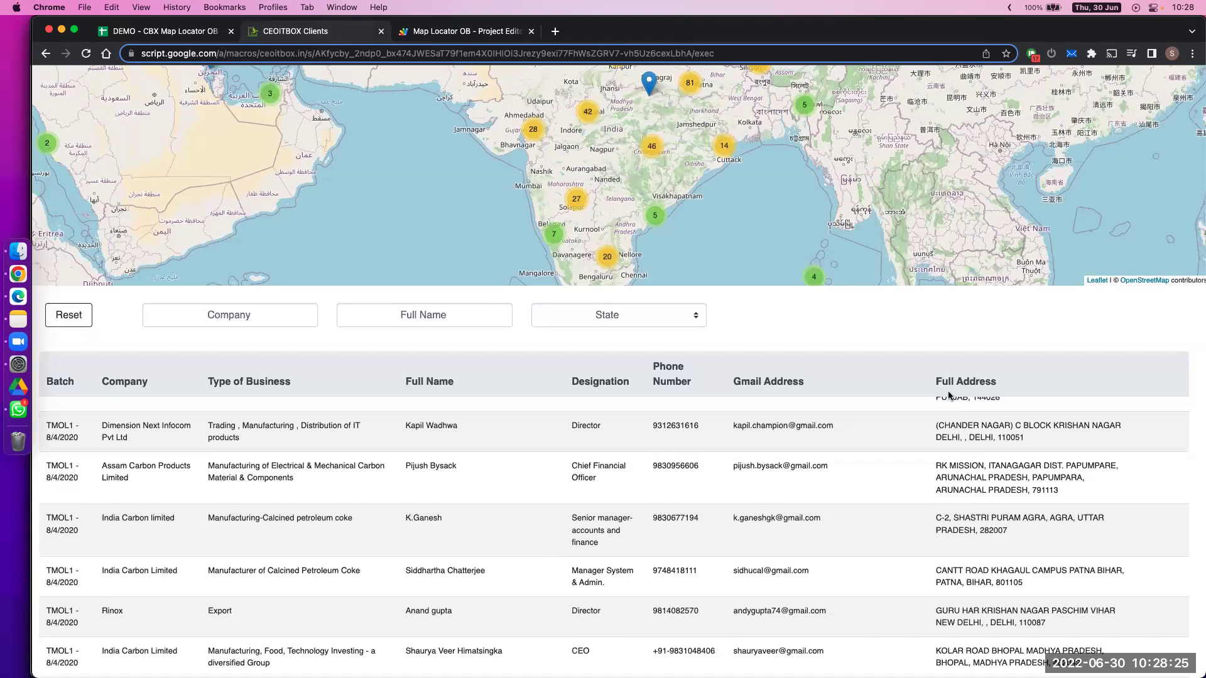
scroll(930, 437, up, 3)
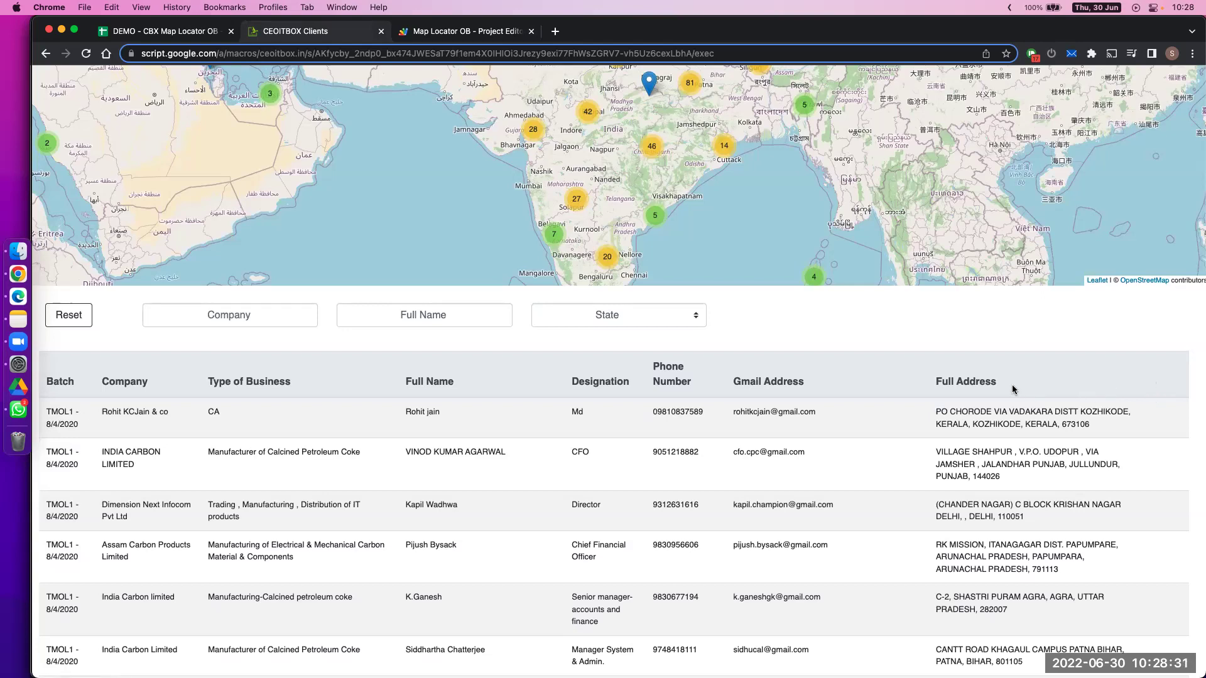
click(164, 31)
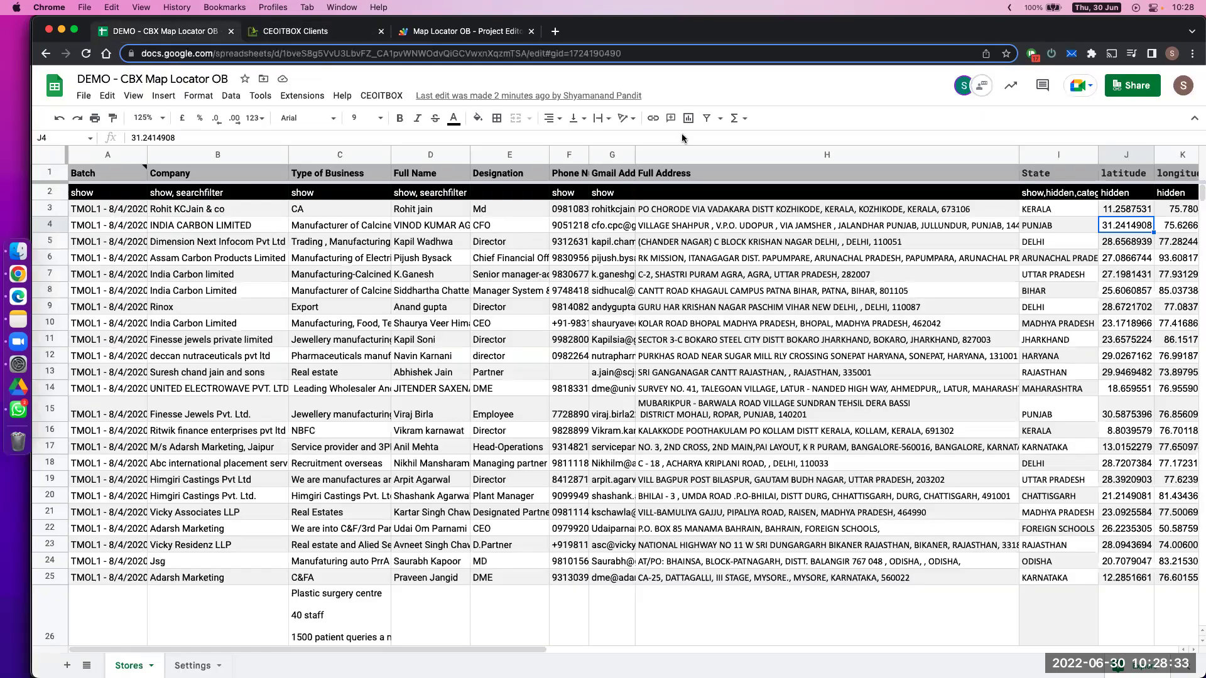
scroll(942, 199, right, 3)
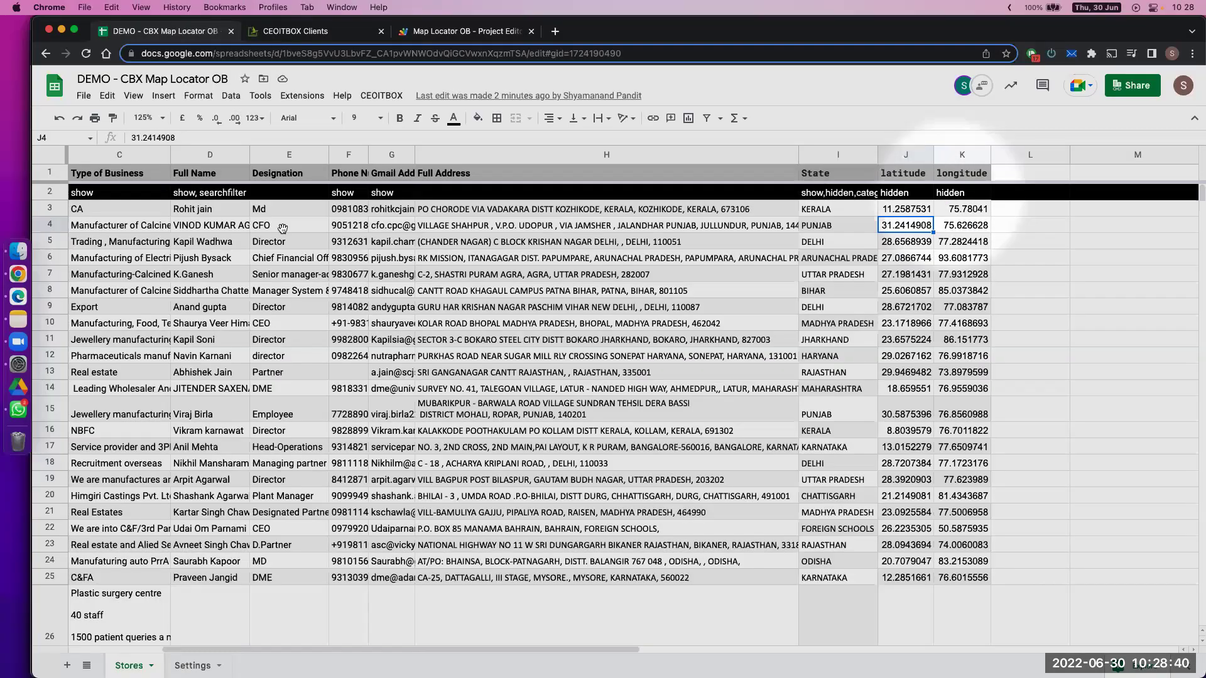
click(267, 29)
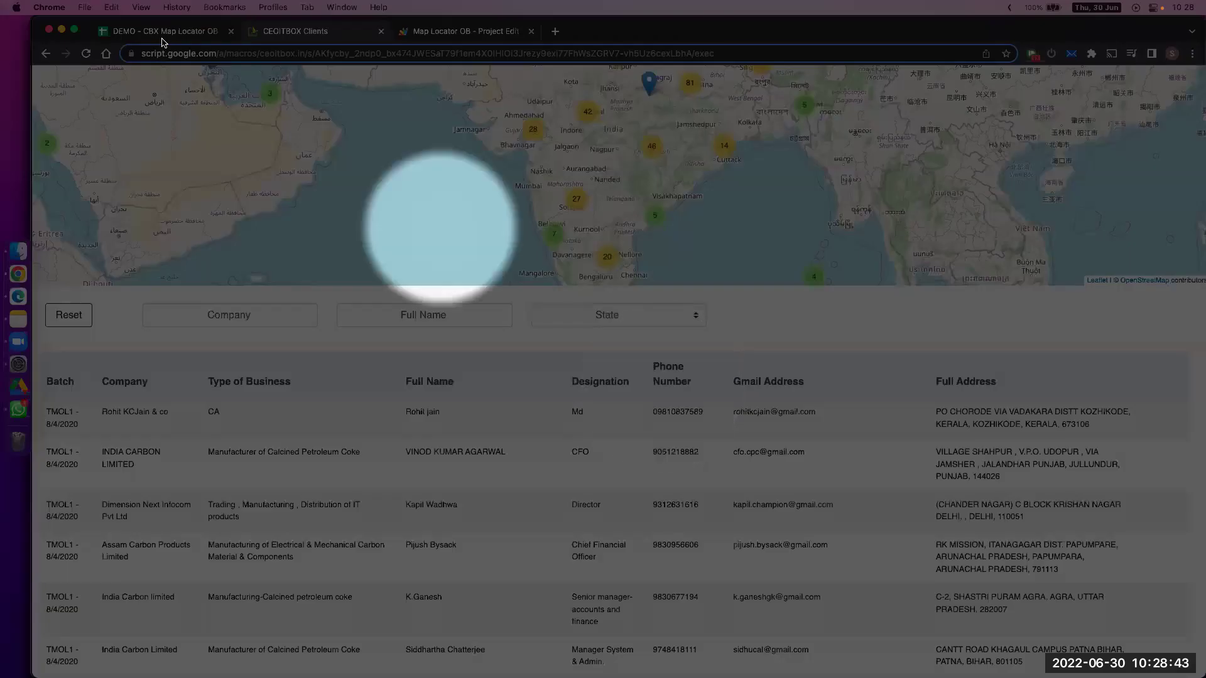
- Set the Phone Number column's keyword in cell F2 of the Stores sheet to "show,hidden"
key(super+1)
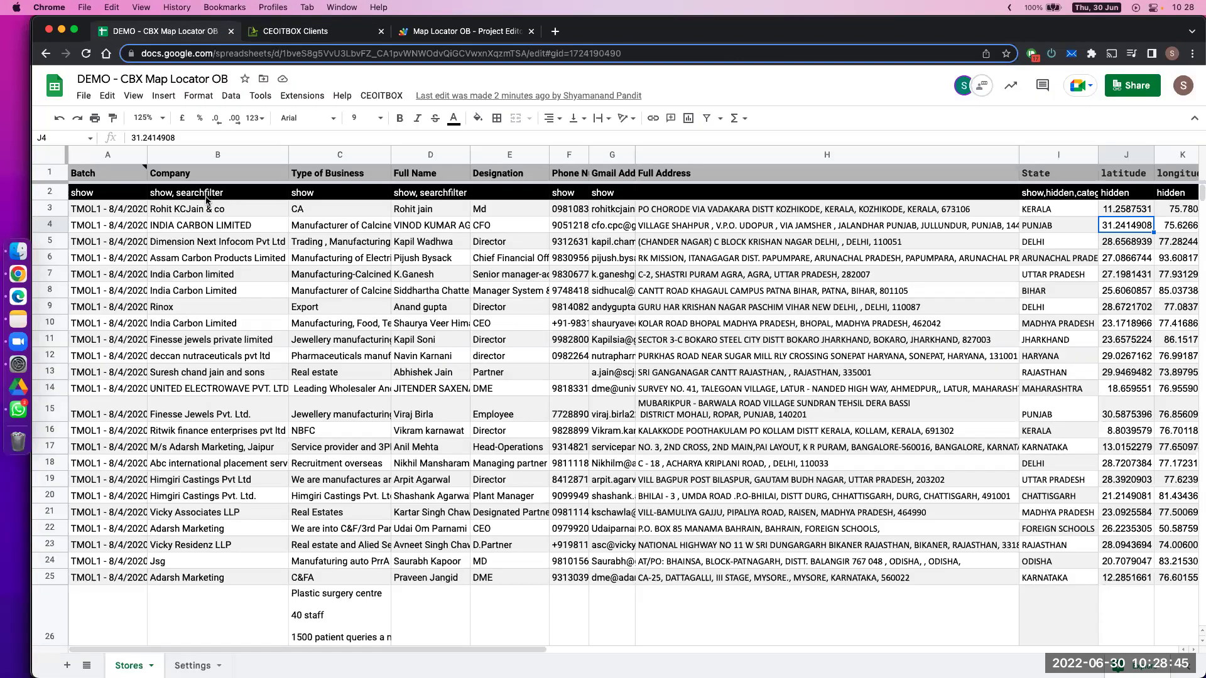
click(571, 194)
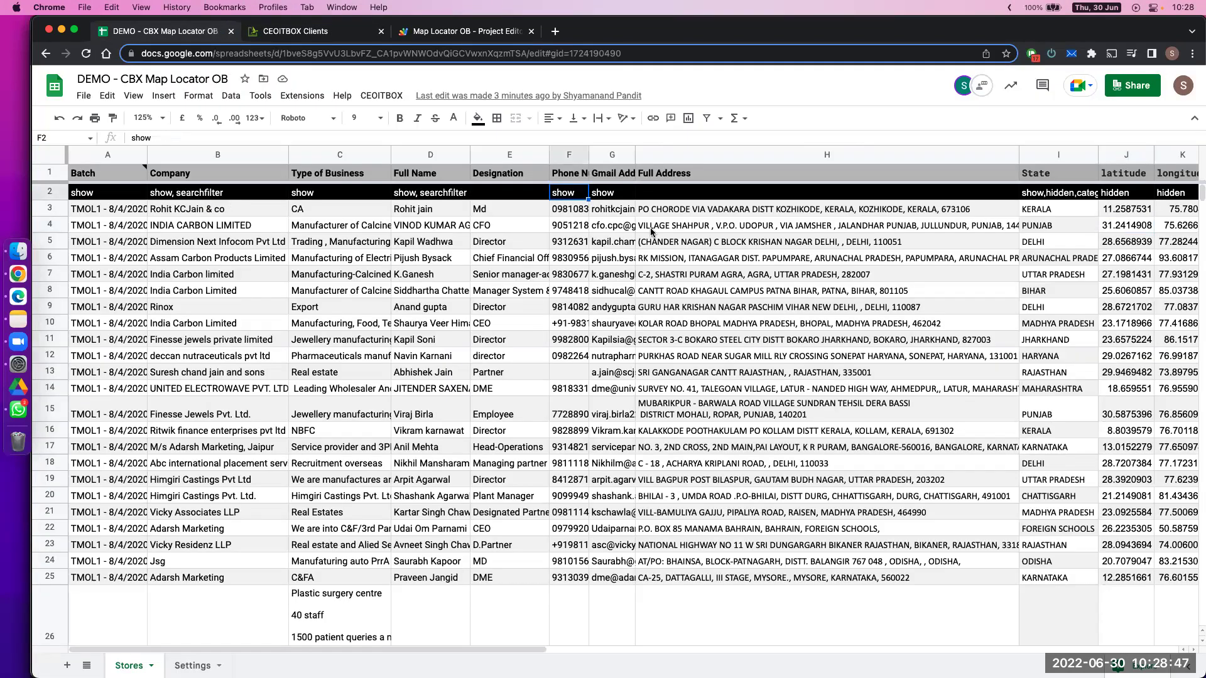
key(Return)
text(,hidden)
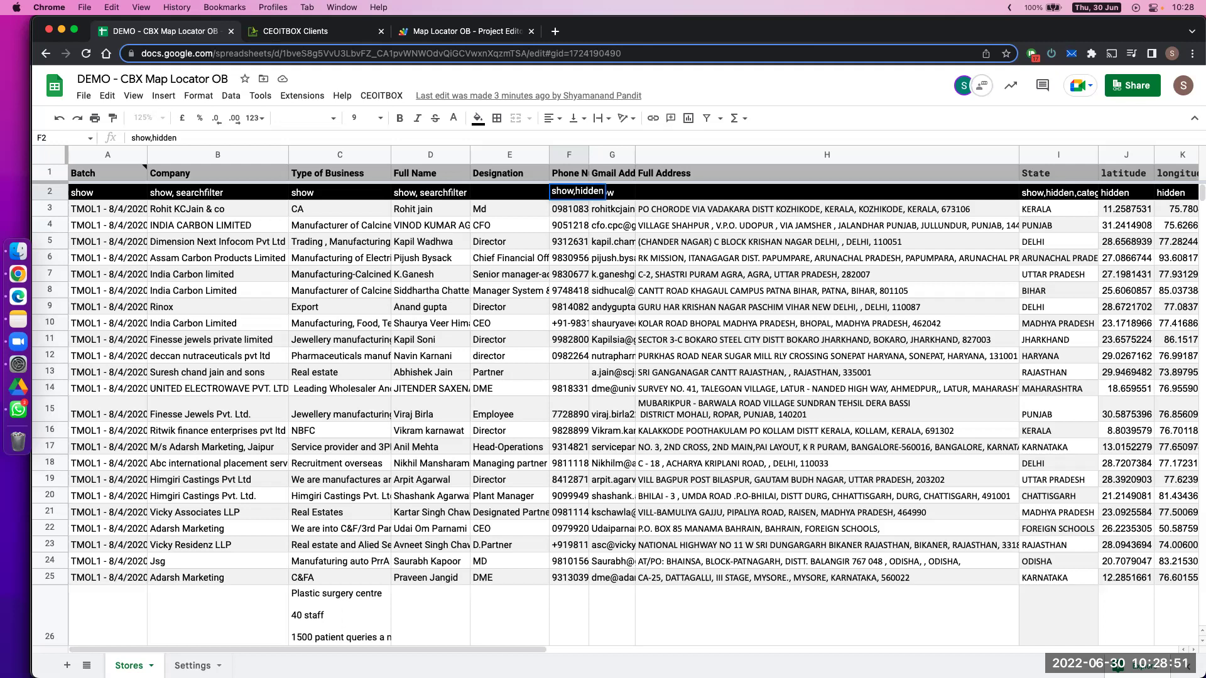
key(Return)
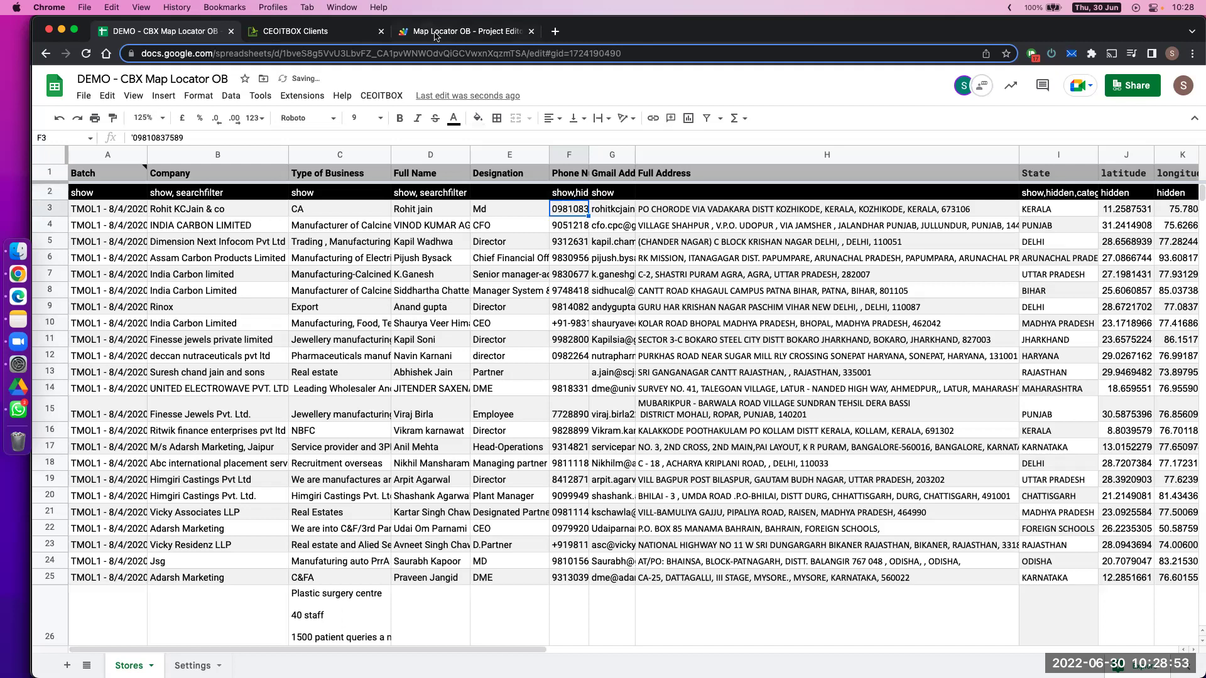
- Switch to the client map page and reload it to apply the Phone Number column's new keyword
click(435, 36)
click(301, 31)
click(86, 54)
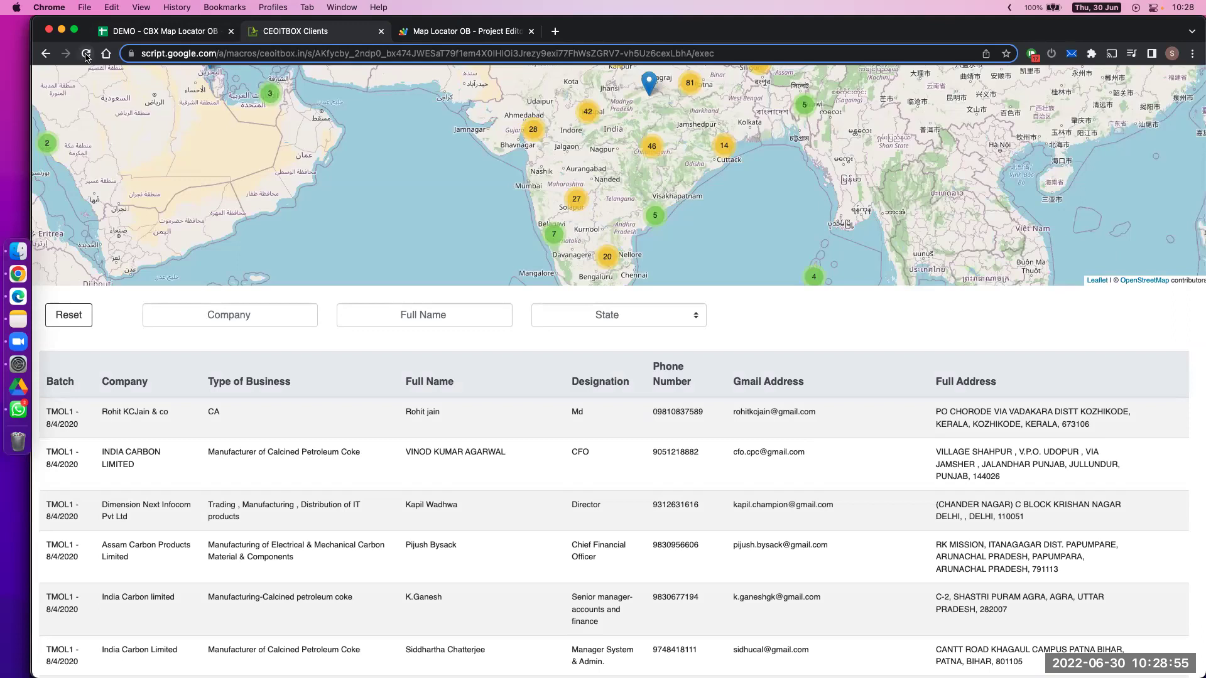
- Reload the client map page to check its table columns, and inspect the Company column's keyword in cell B2 of the Stores sheet
click(87, 54)
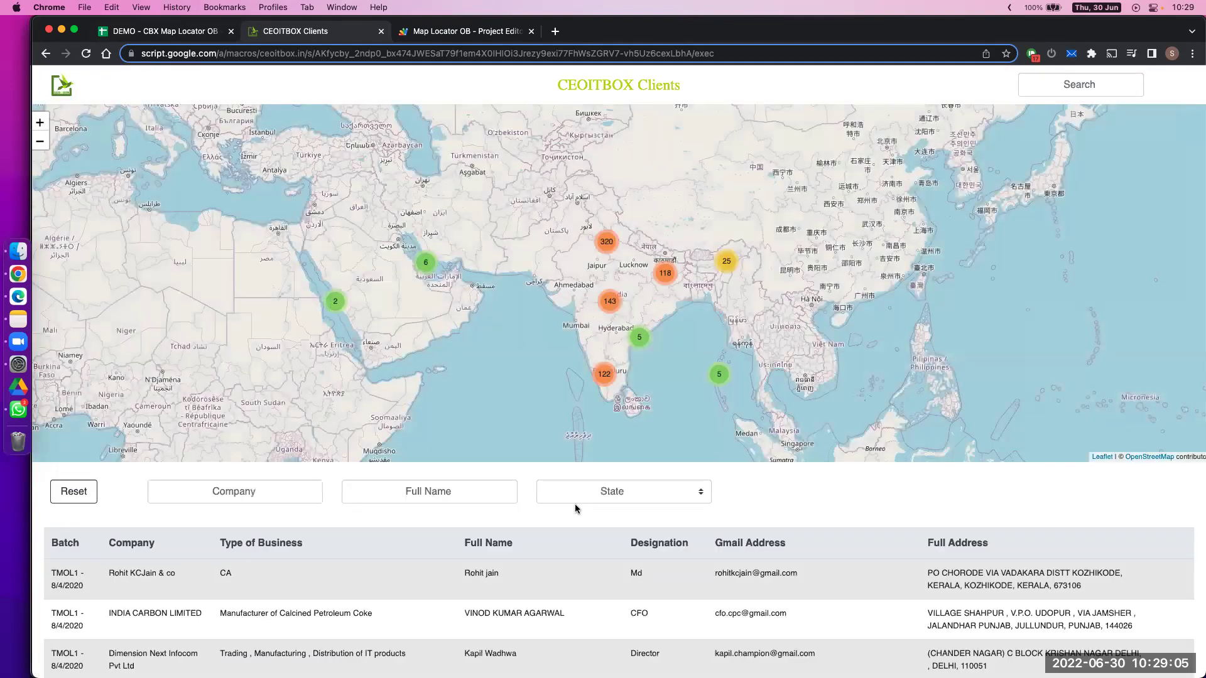
scroll(580, 508, down, 5)
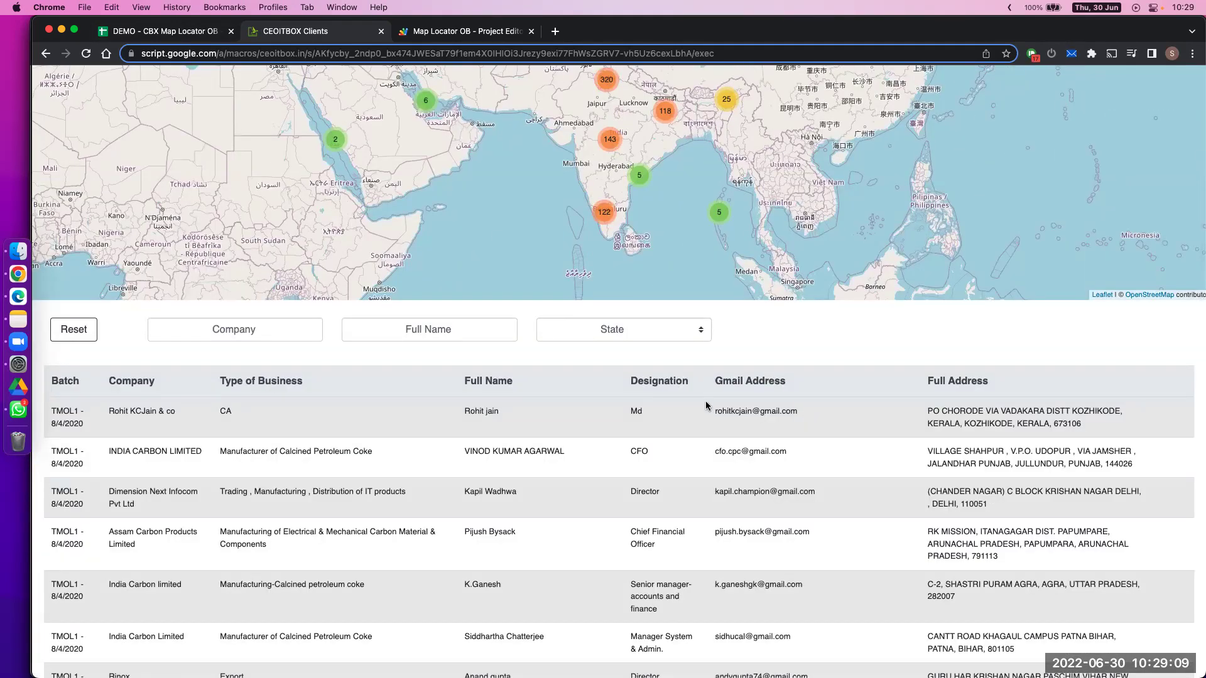
click(156, 33)
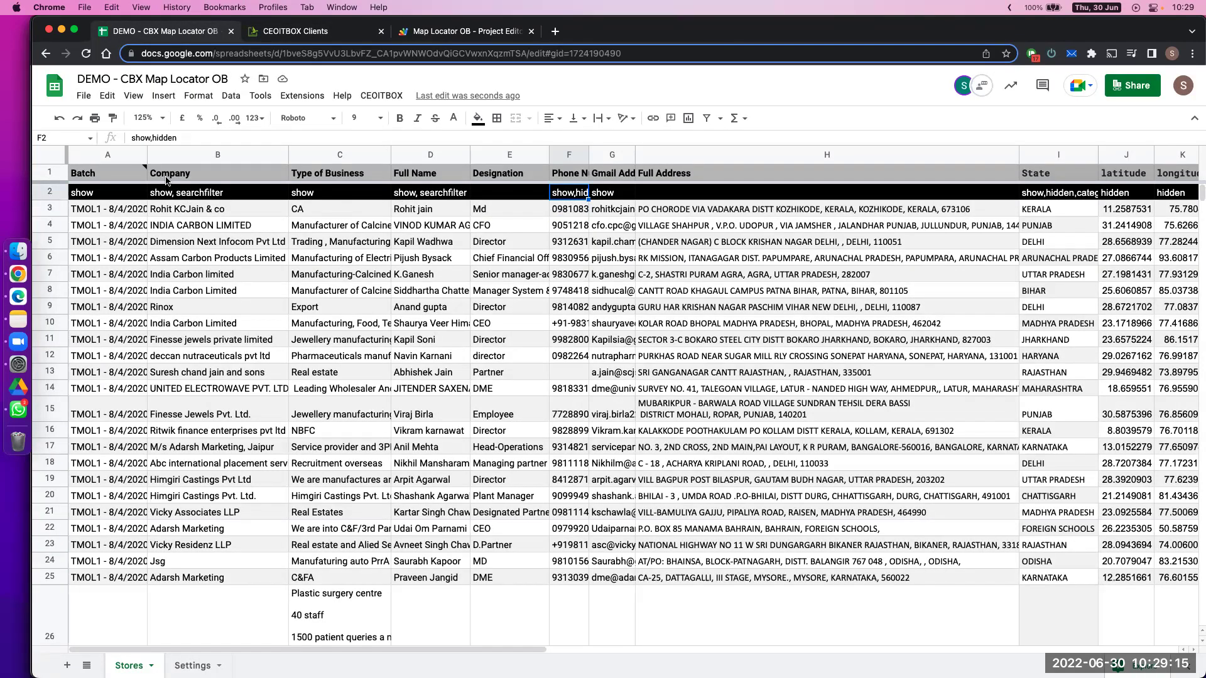
click(189, 194)
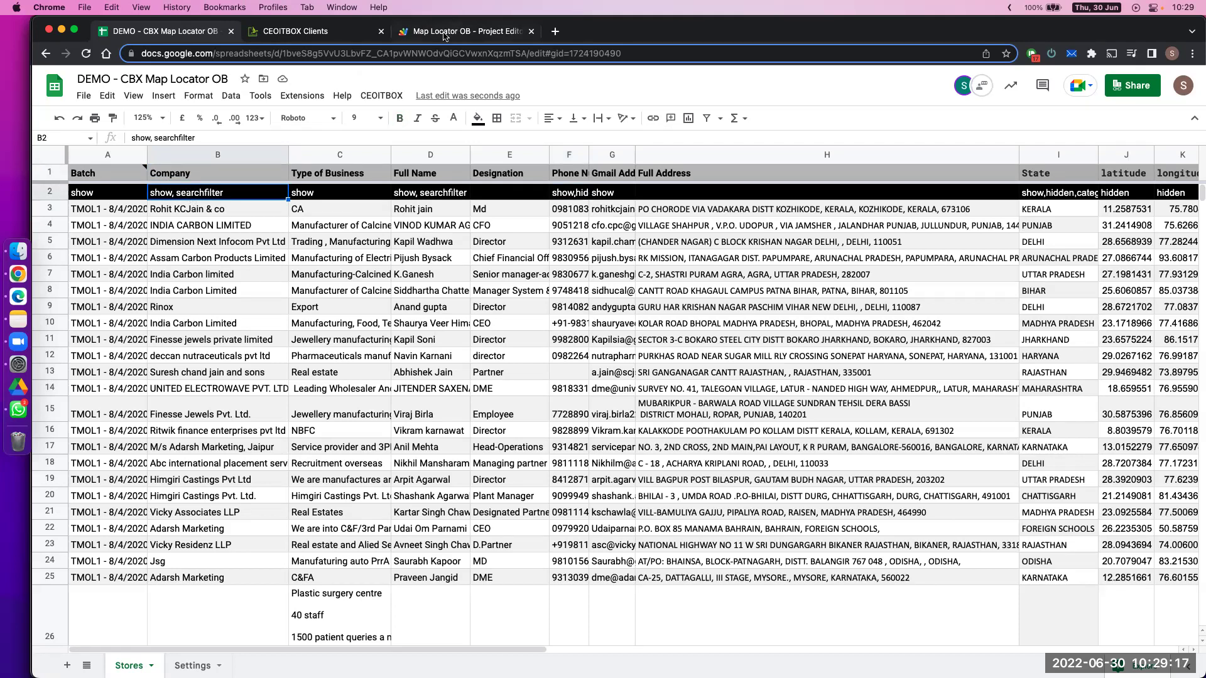
- On the client map page, filter the clients by company with "dgg" and with "CBX", clearing the filter after each search
click(340, 36)
click(211, 334)
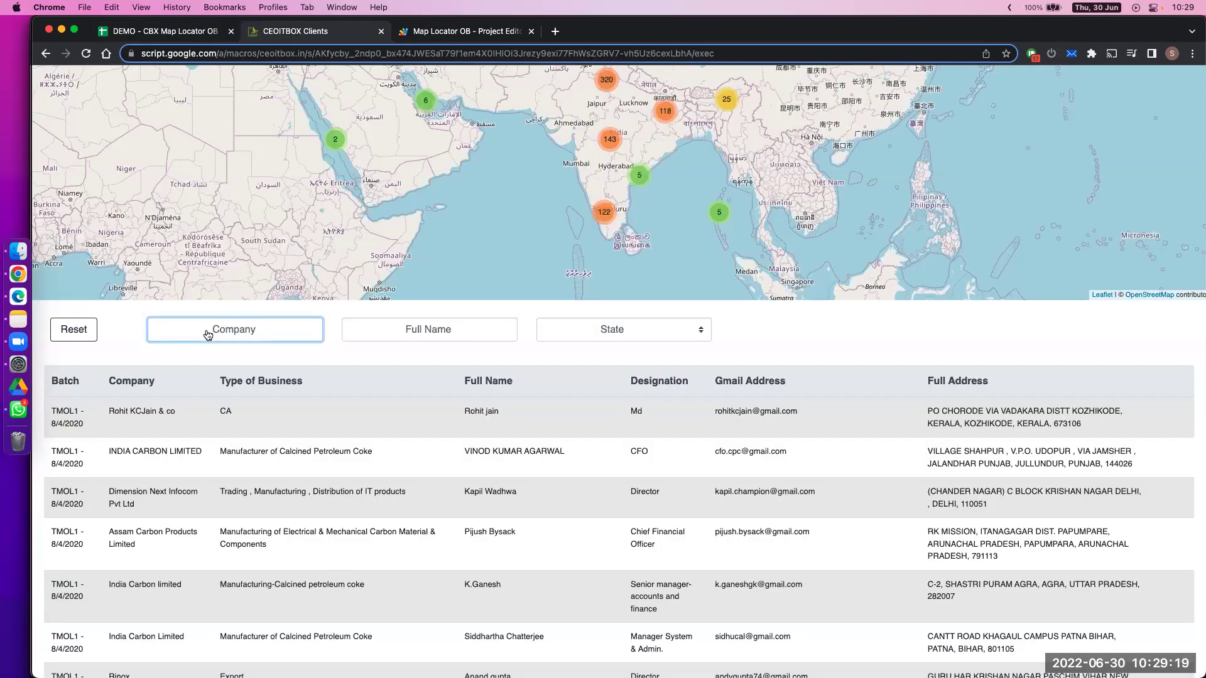
text(dgg)
key(BackSpace)
key(BackSpace)
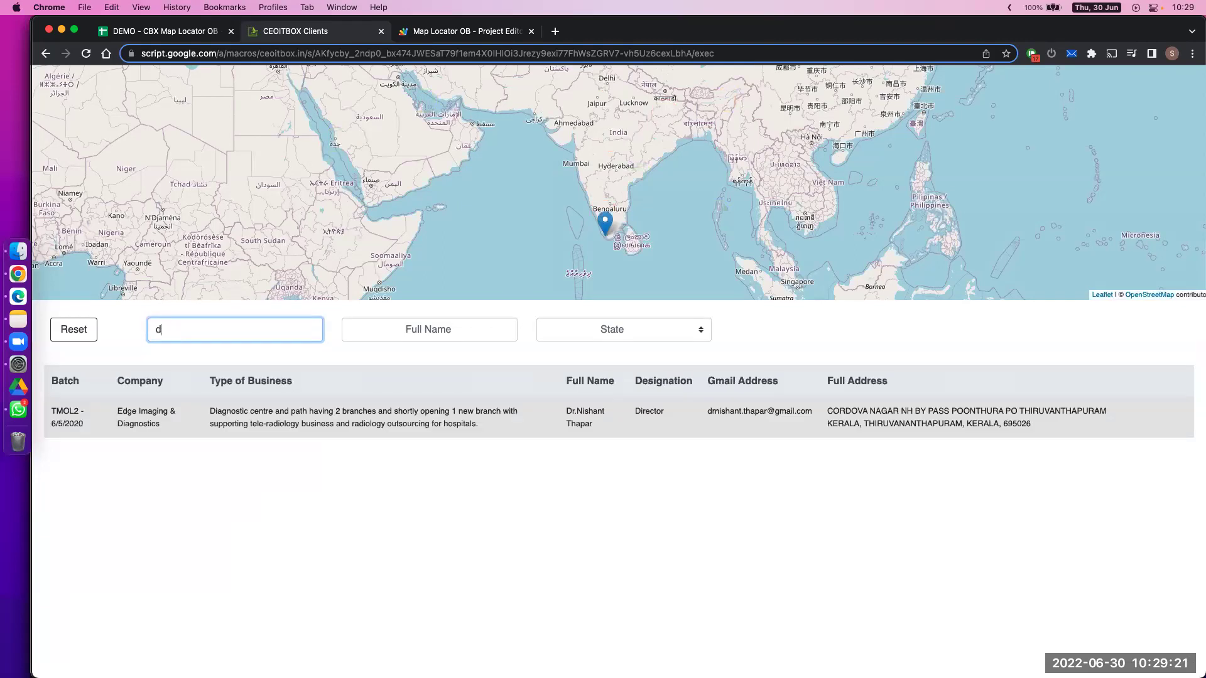
key(BackSpace)
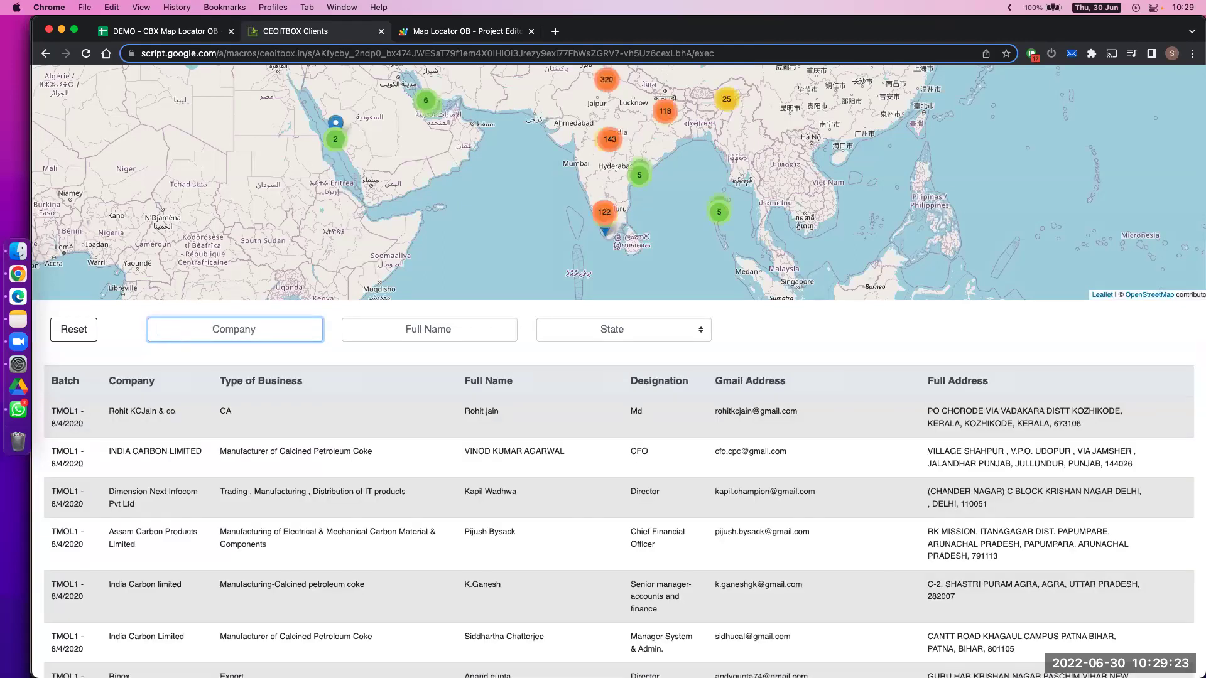
text(CBX)
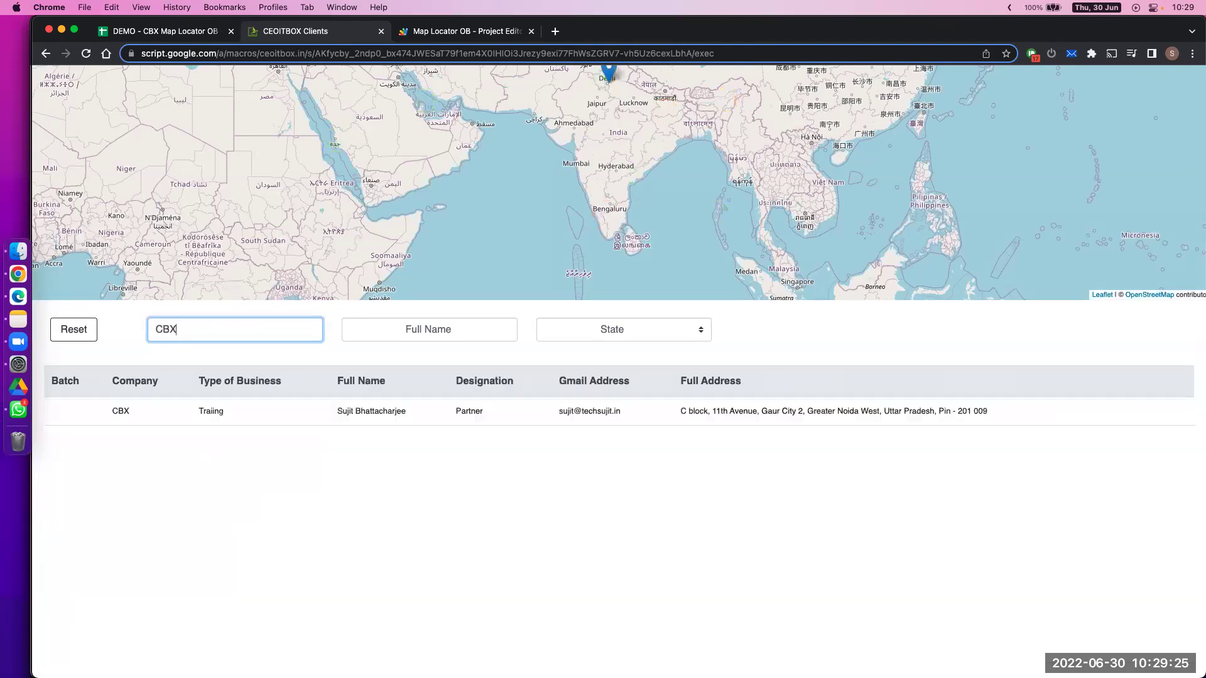
key(BackSpace)
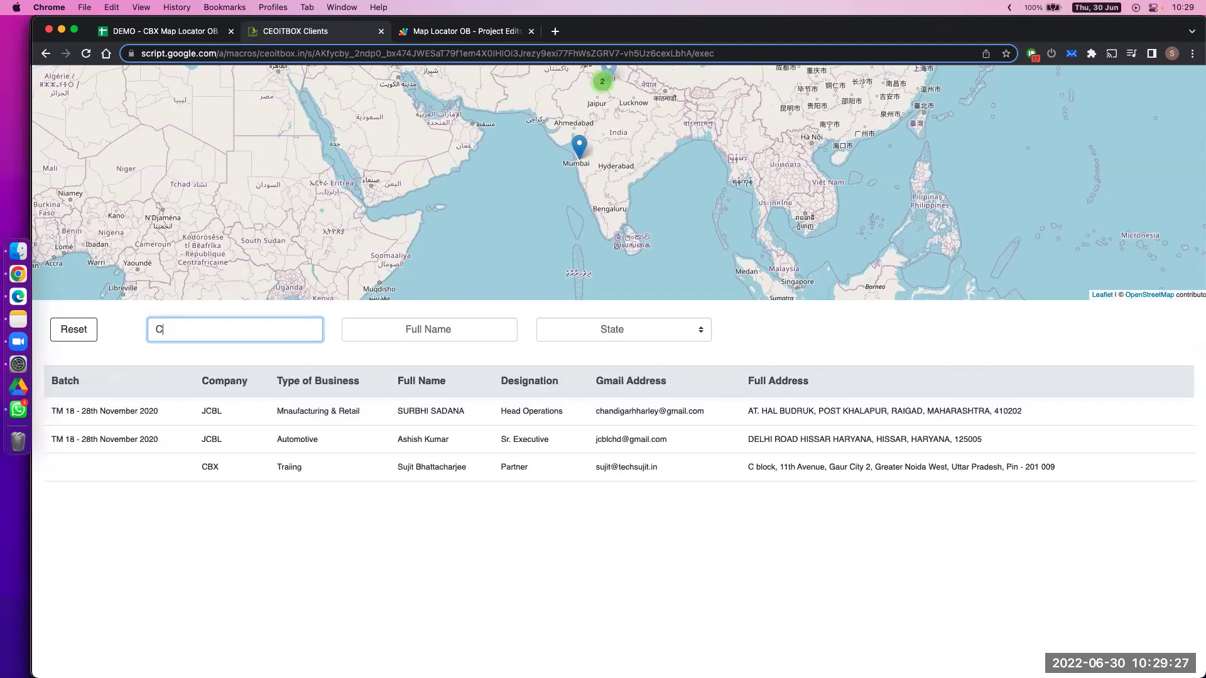
key(BackSpace)
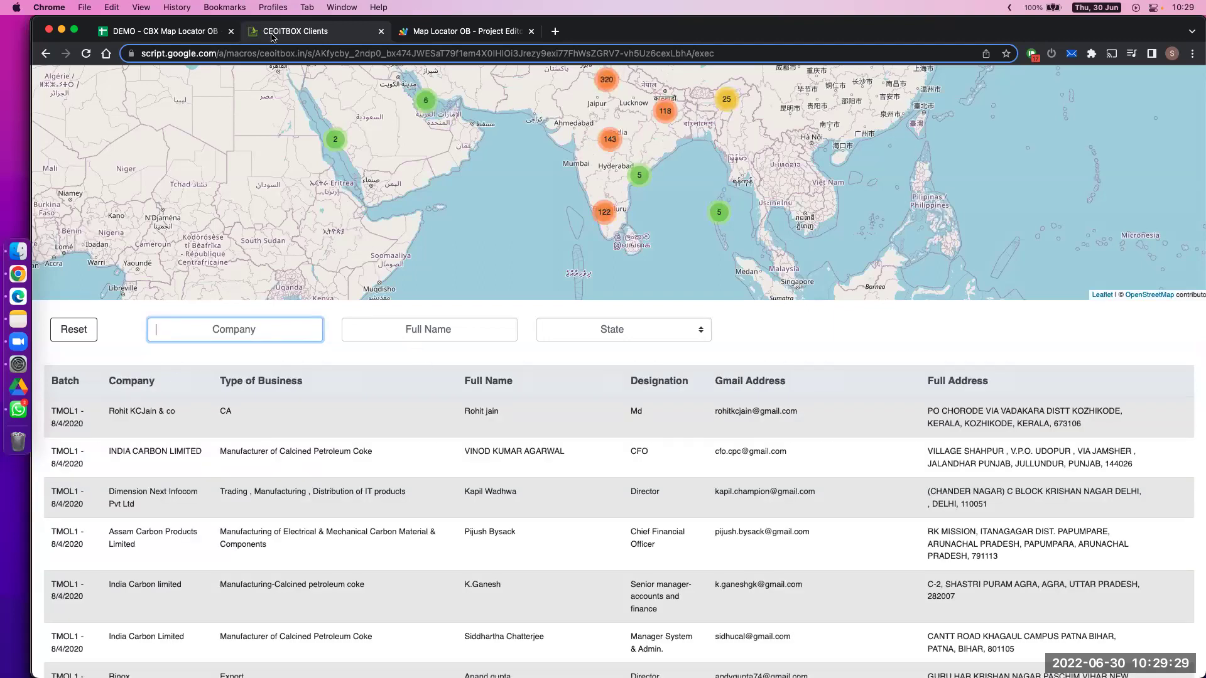
- Inspect the Full Name and State columns' keywords in cells D2 and I2 of the Stores sheet
key(ctrl+Up)
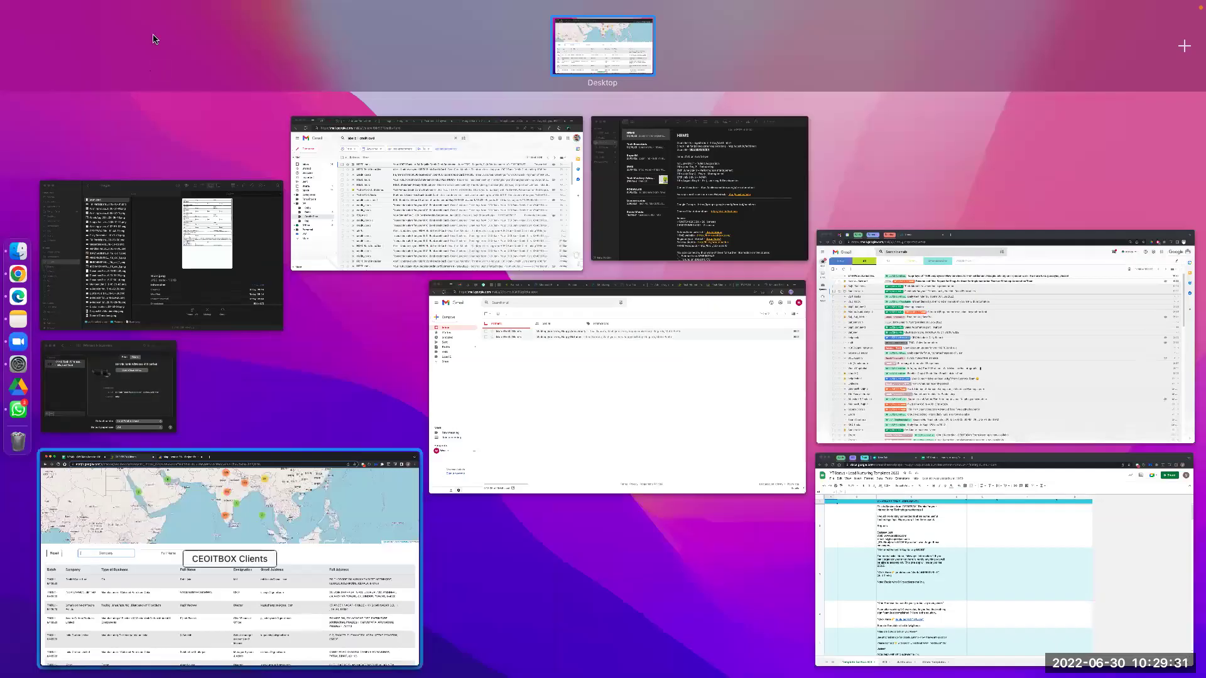
key(ctrl+Up)
key(super+1)
click(432, 197)
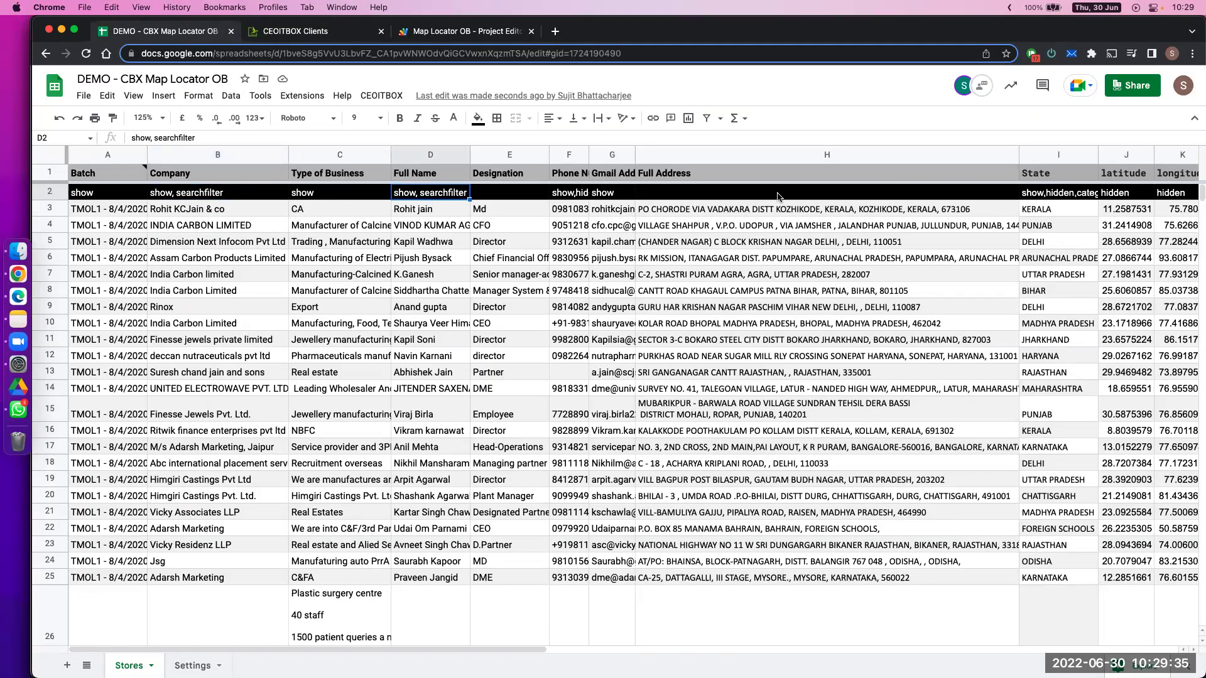
click(1048, 195)
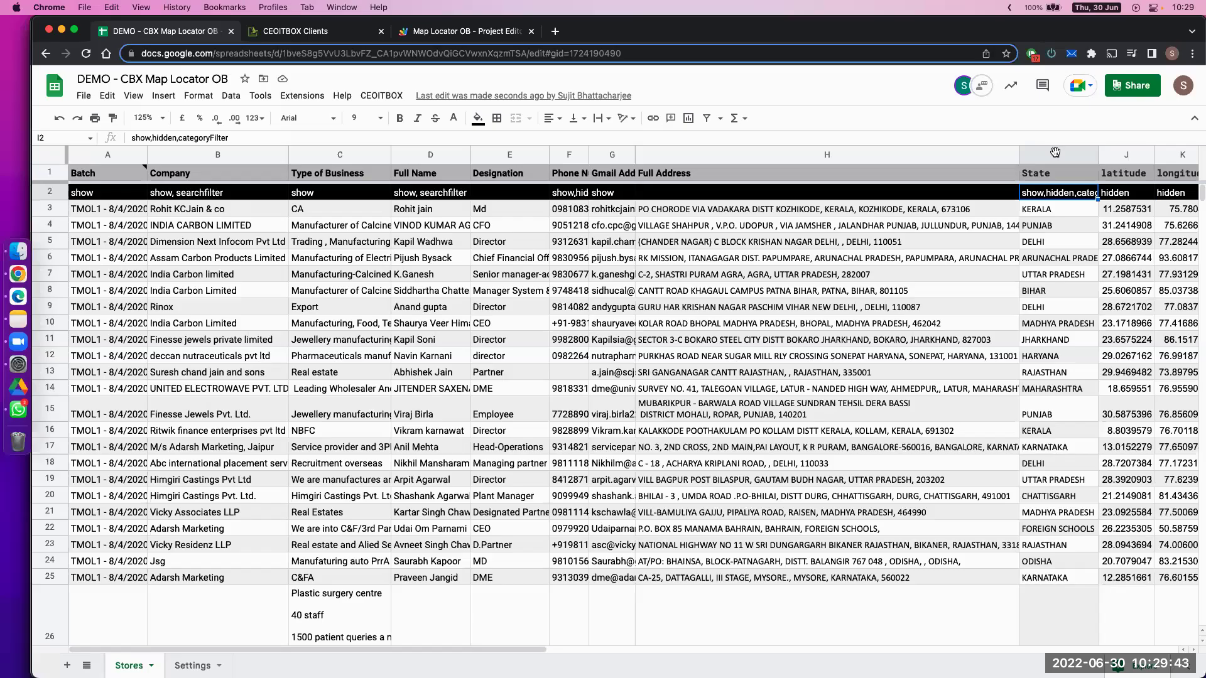
key(Down)
key(Down)
key(Down)
key(Left)
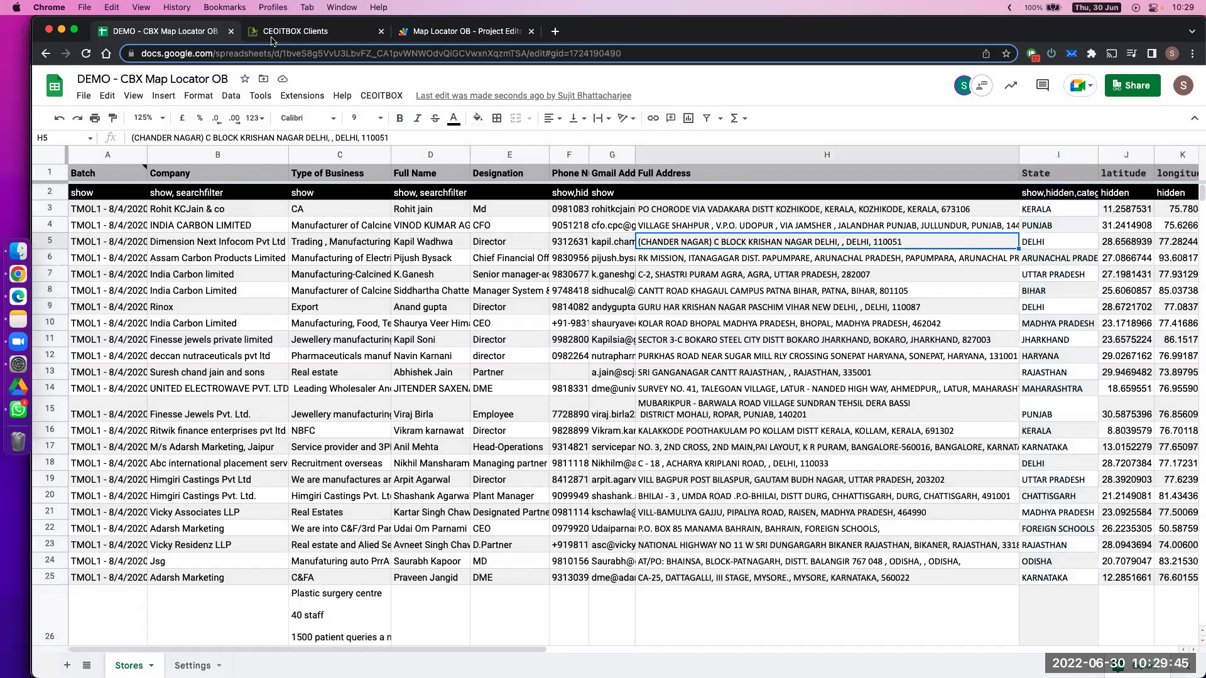
- On the client map page, filter the clients by the state GUJARAT and look through the client table
key(ctrl+Tab)
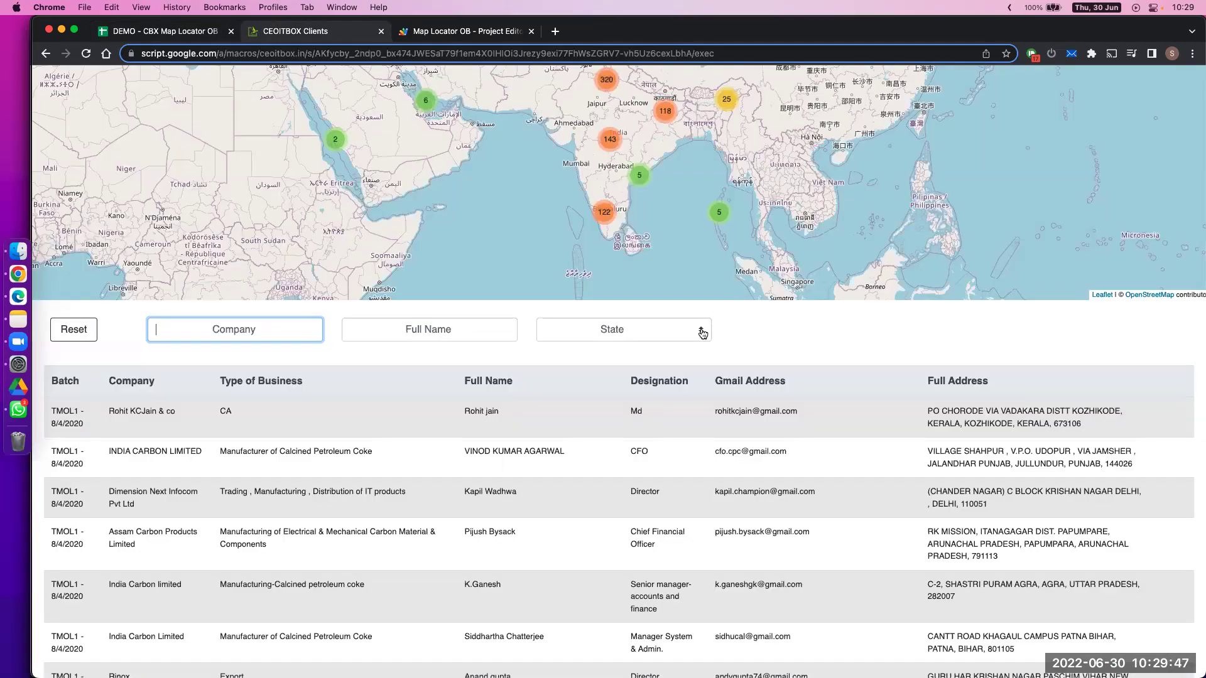
click(698, 336)
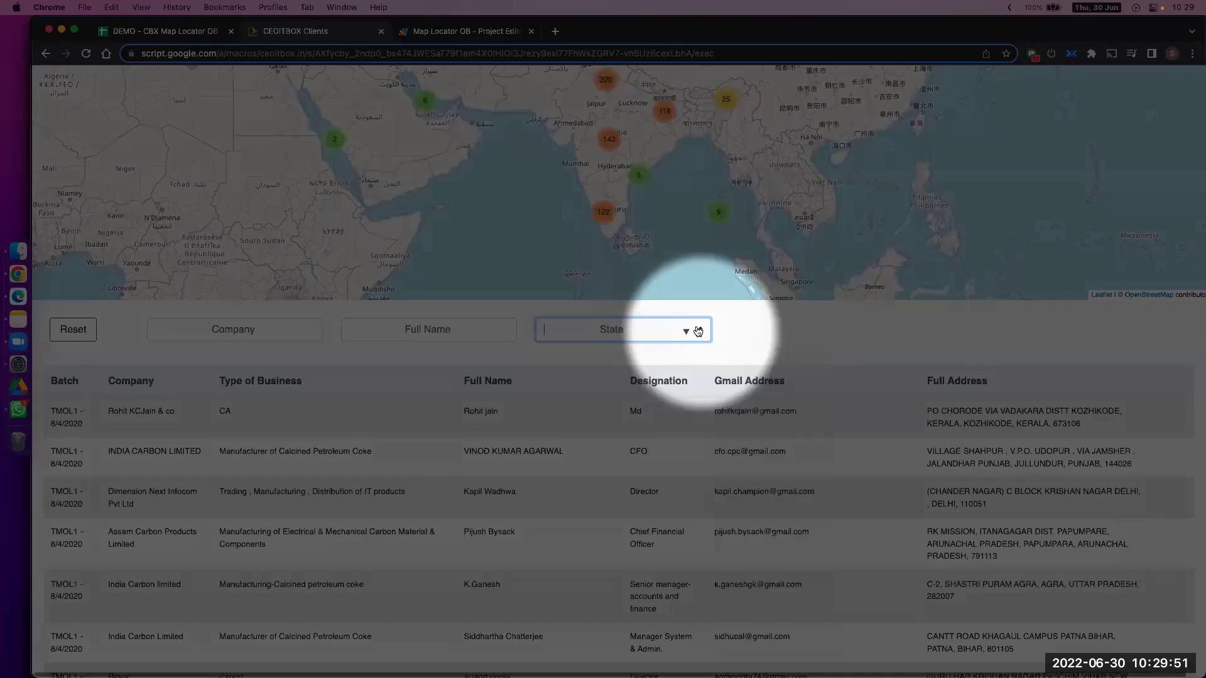
scroll(772, 458, down, 1)
scroll(776, 468, down, 5)
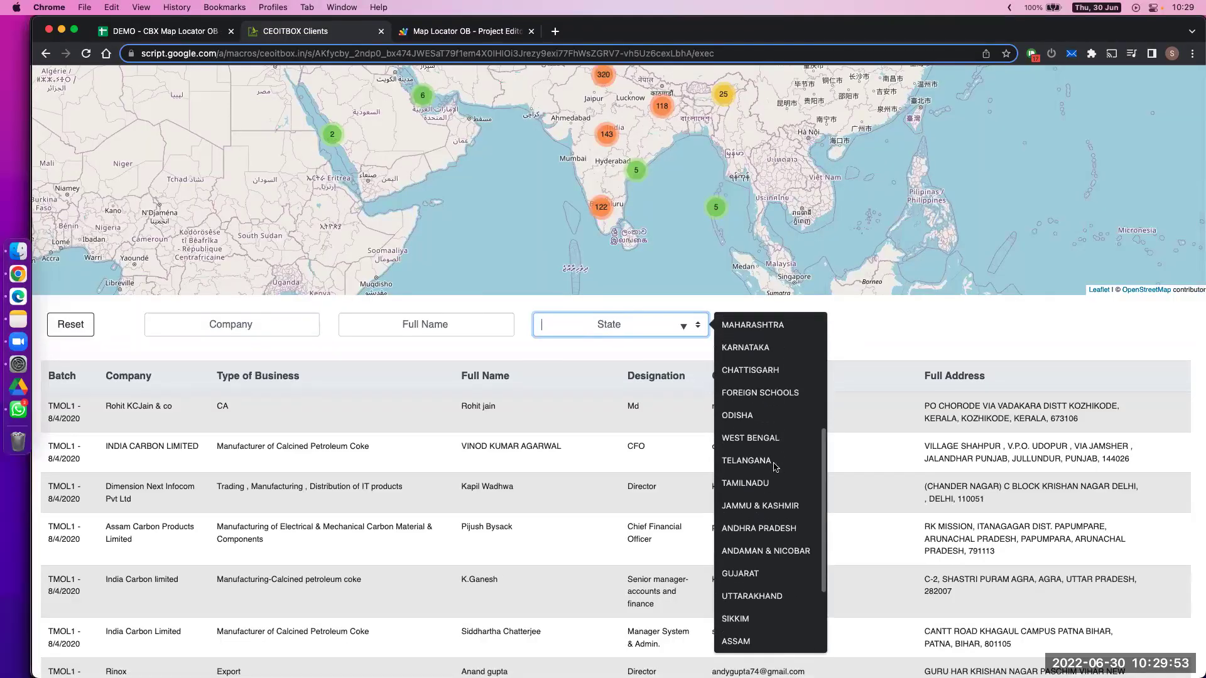
click(766, 530)
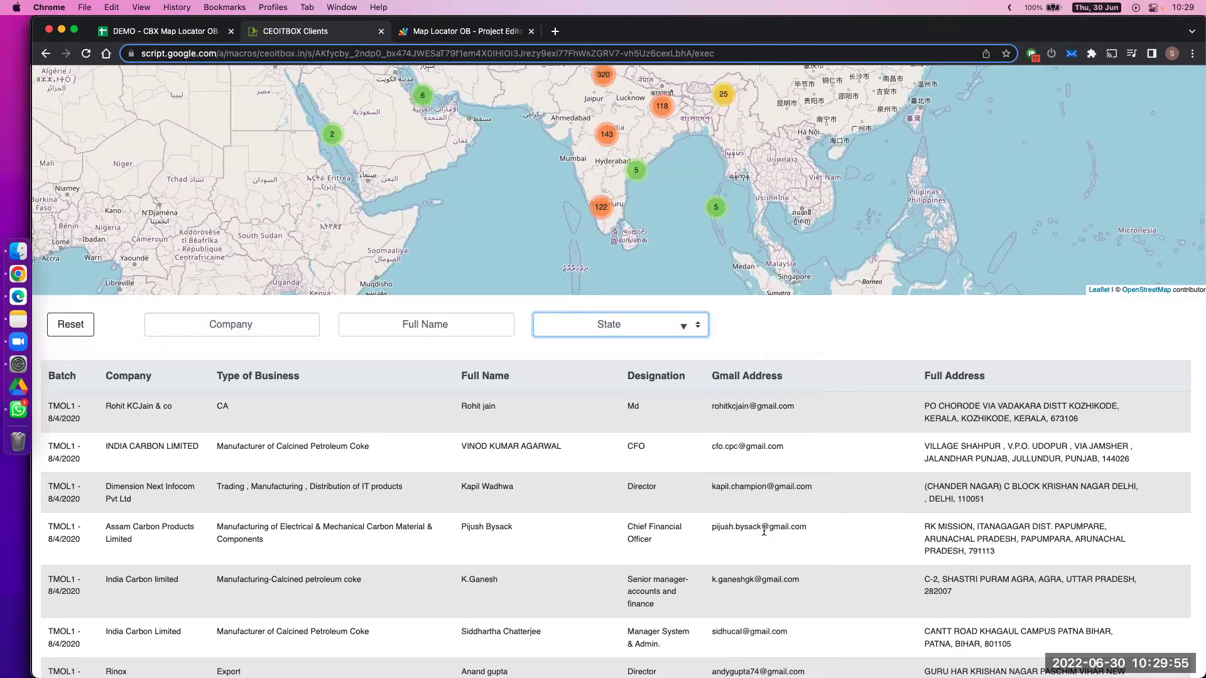
scroll(397, 482, down, 3)
scroll(396, 482, up, 3)
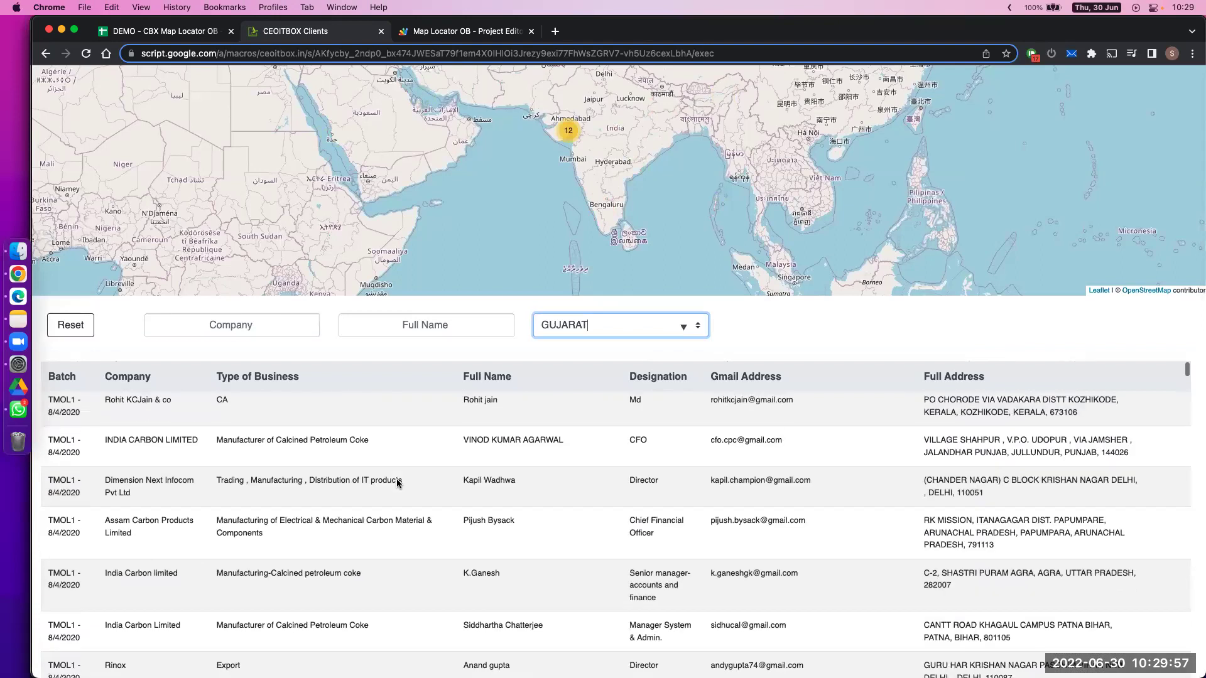
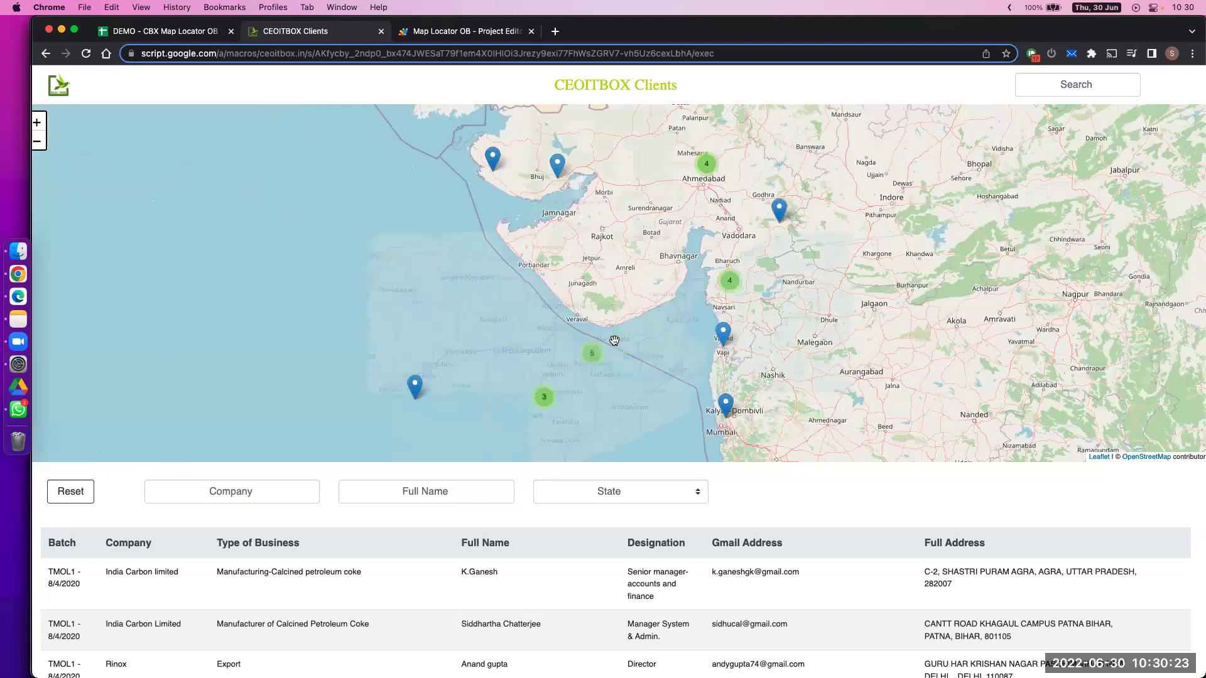
- Open the Company Details of ARP AUTOMATION Private limited from the map and examine its fields, including Phone Number
click(326, 412)
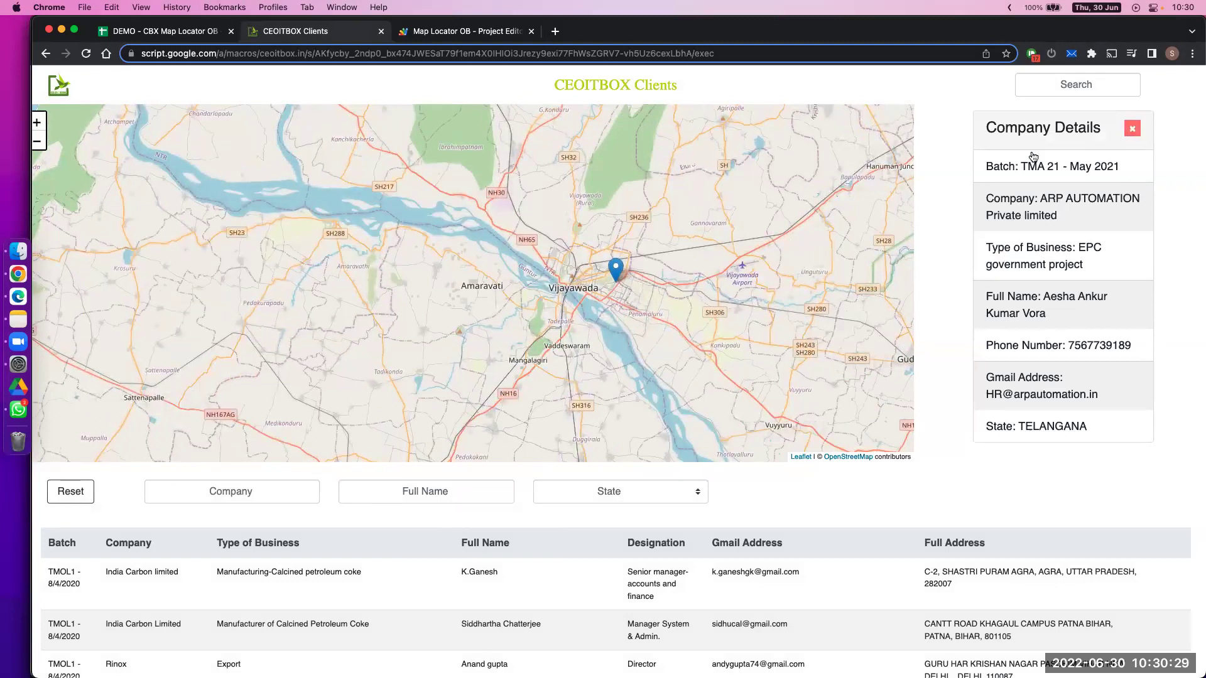
drag(988, 128, 1107, 127)
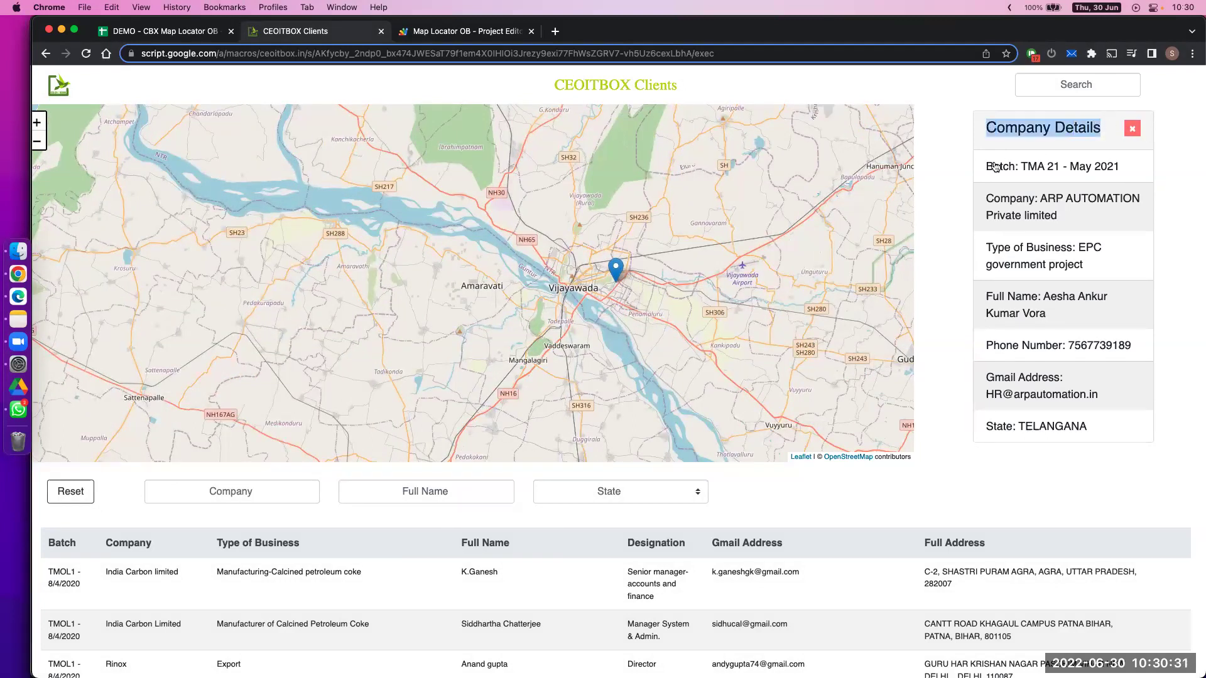
drag(985, 166, 1084, 424)
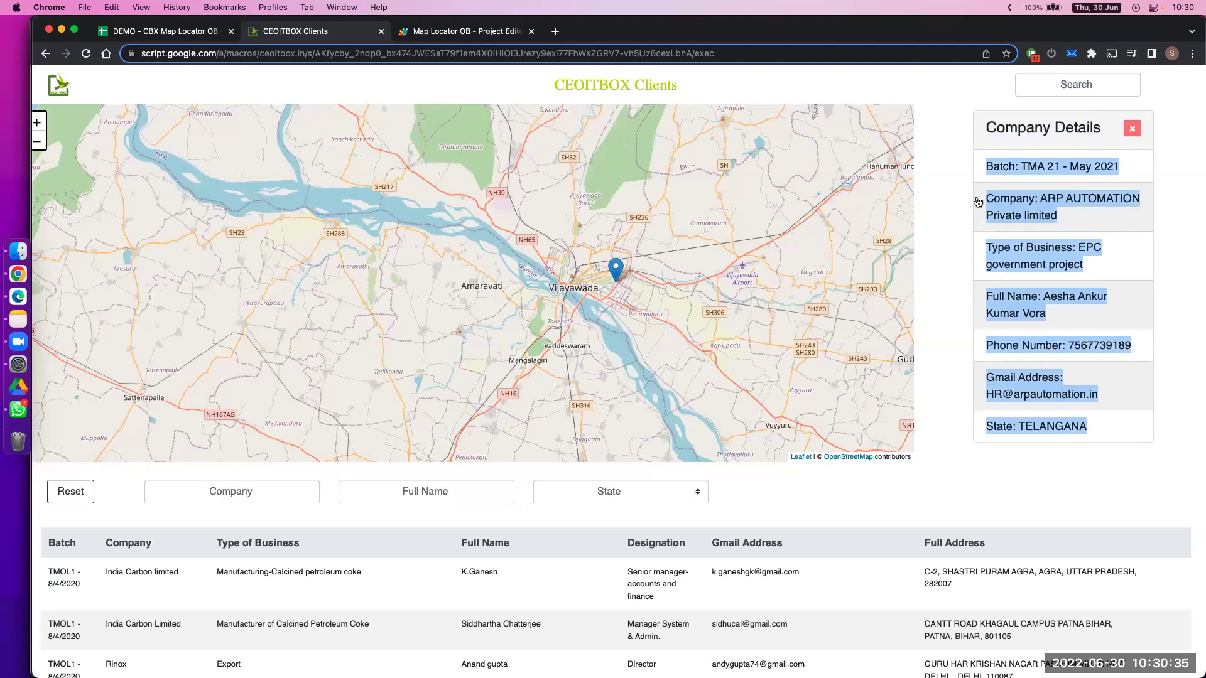
click(991, 176)
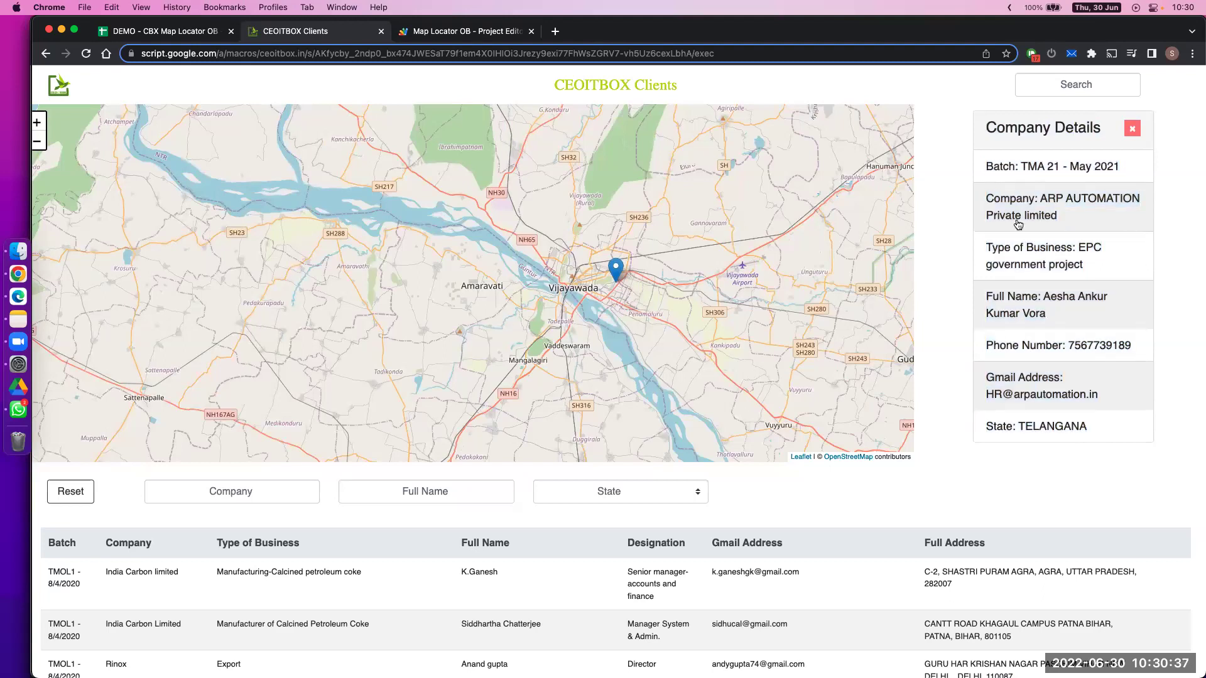
drag(985, 351, 1129, 350)
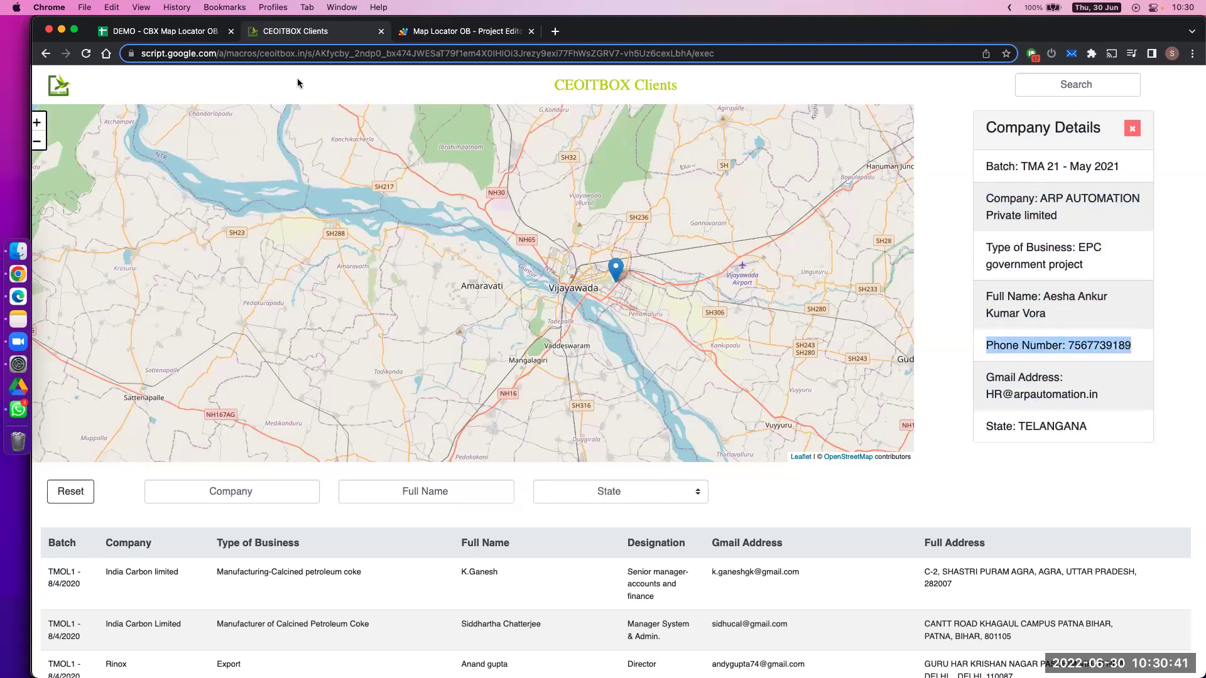
- Set the Phone Number column's keyword in cell F2 of the Stores sheet to "hidden"
click(166, 32)
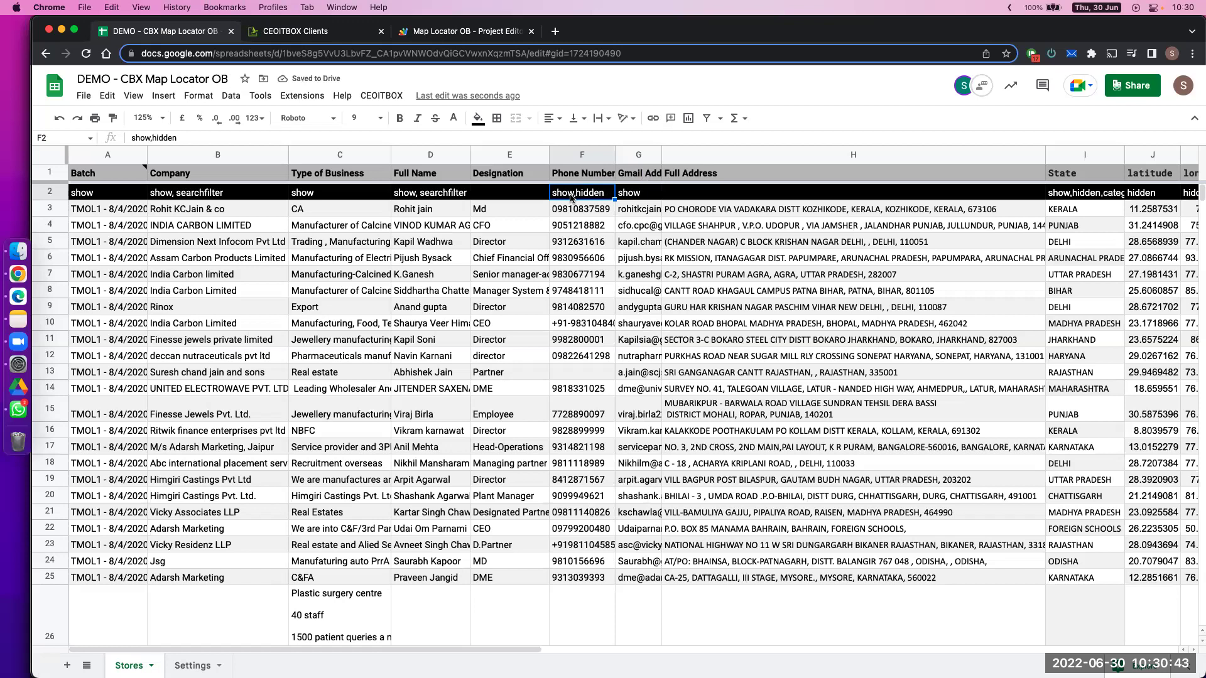
double_click(574, 195)
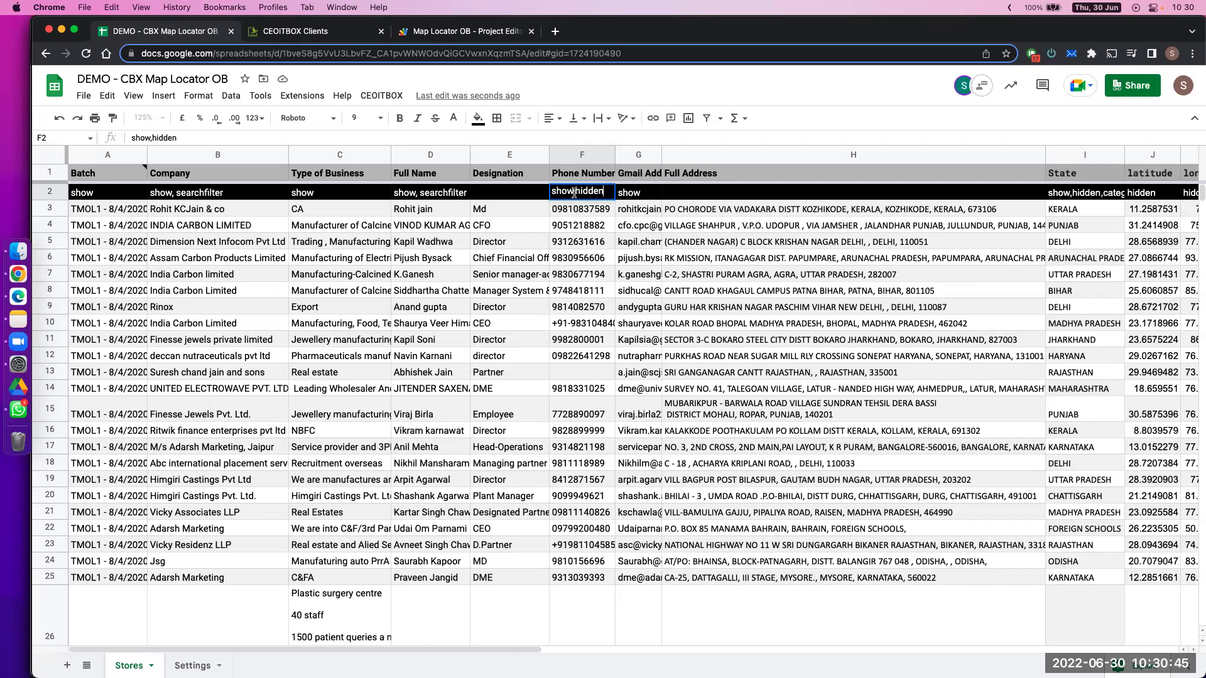
drag(574, 192, 543, 195)
key(BackSpace)
key(Return)
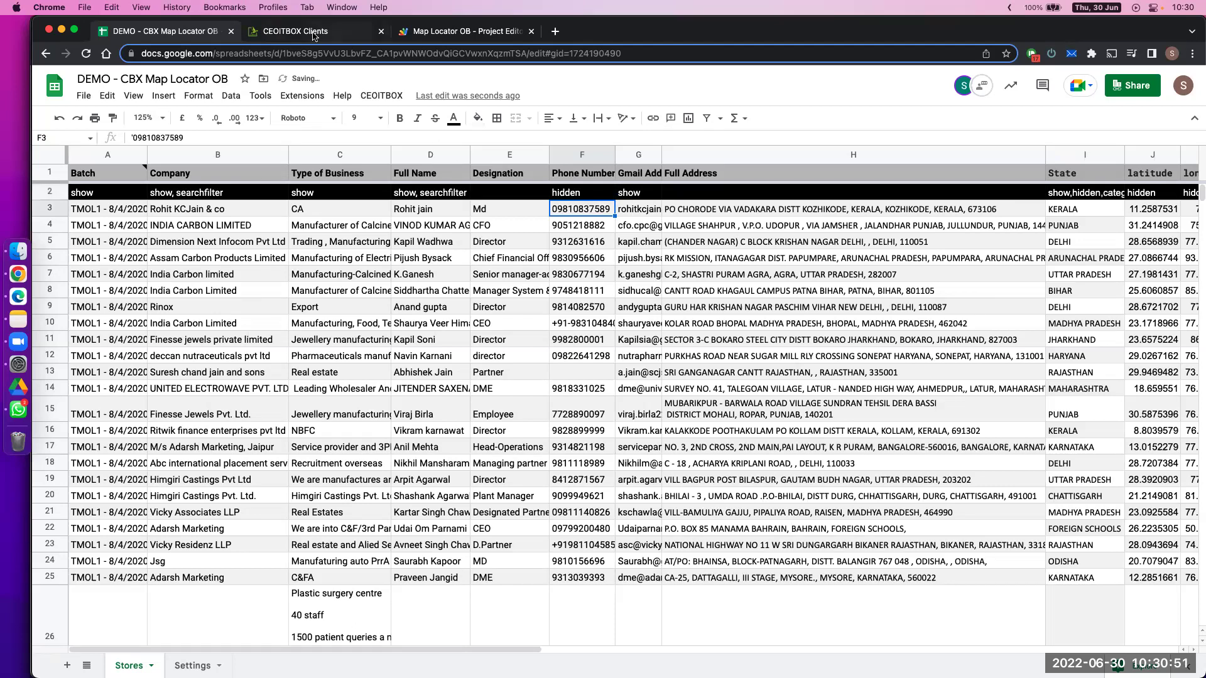
- Reload the client map page to apply the changed keyword, and recheck cell F2 in the Stores sheet
key(ctrl+Tab)
click(86, 54)
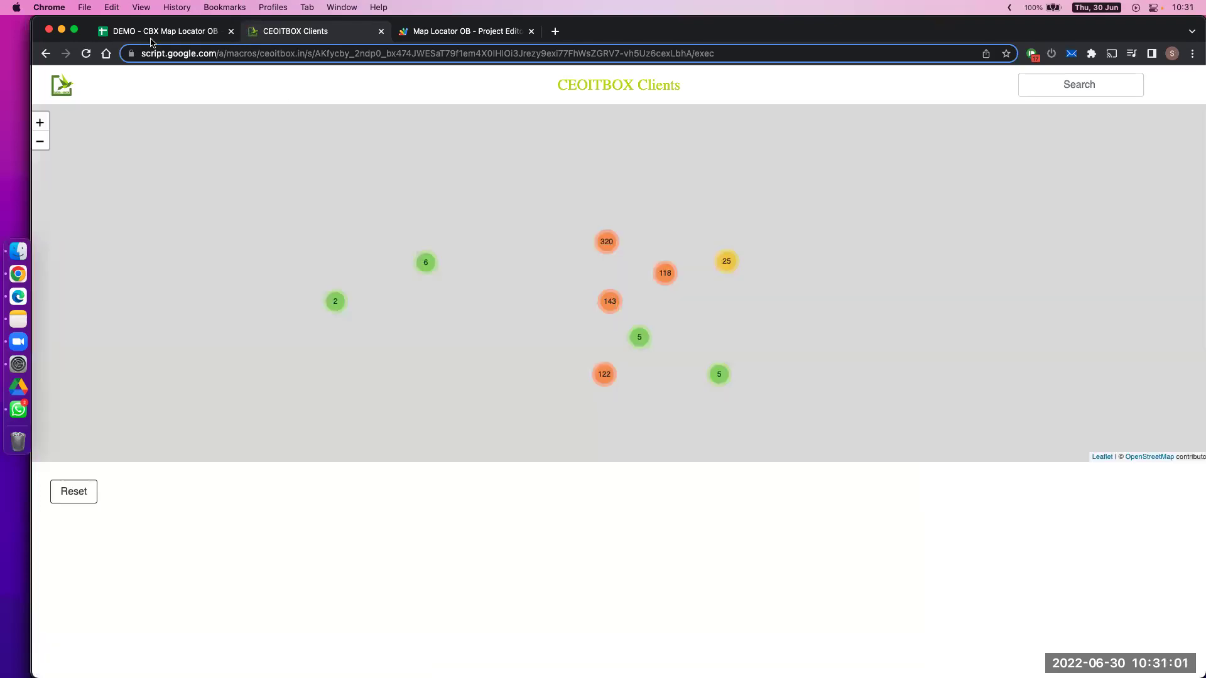
click(155, 31)
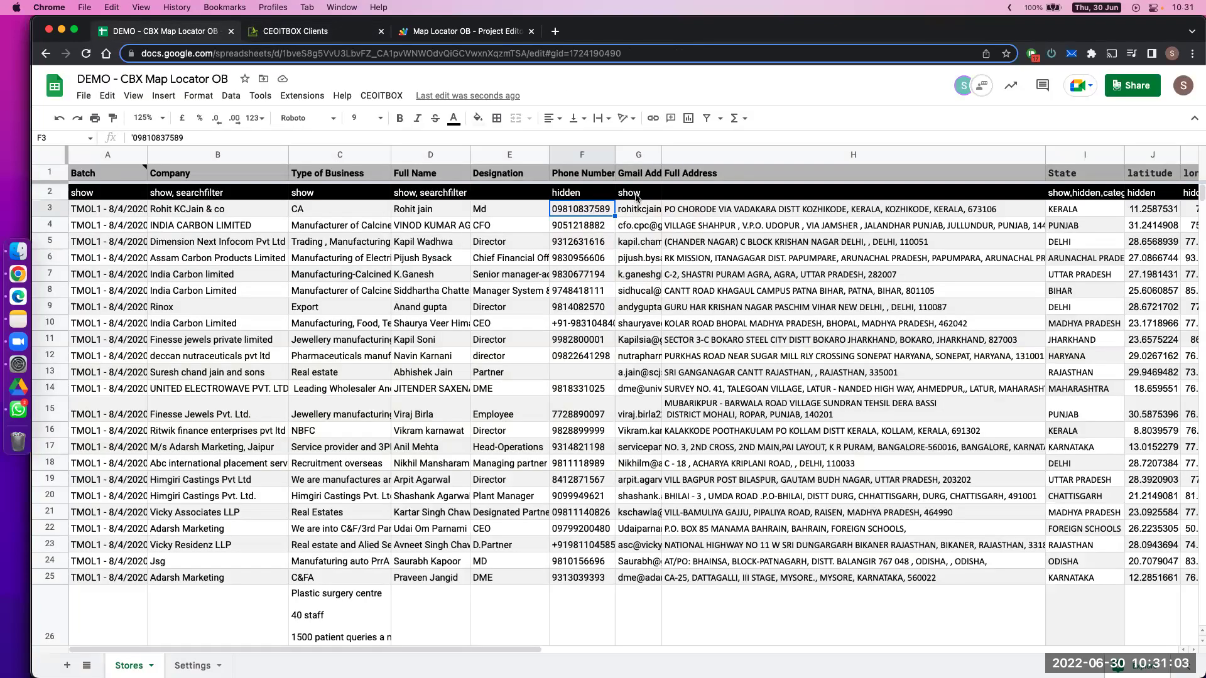
click(566, 196)
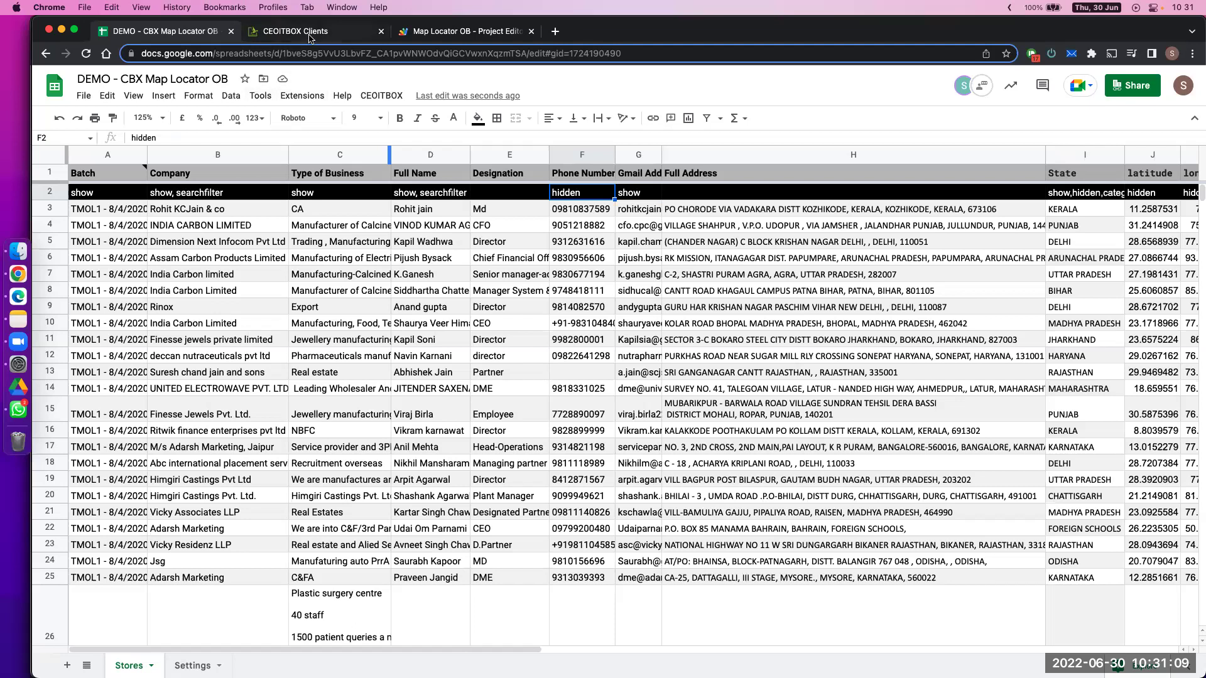
- Return to the client map page and reopen the Company Details of ARP AUTOMATION Private limited to check which fields are listed
click(305, 32)
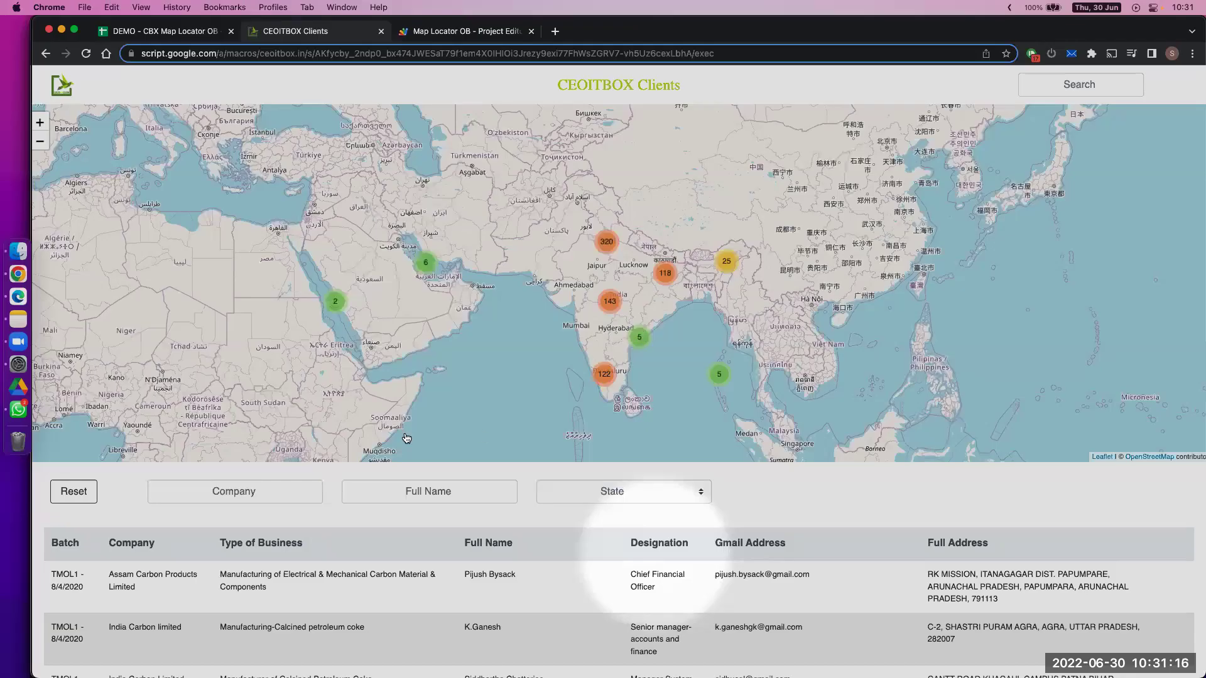
click(642, 339)
click(328, 409)
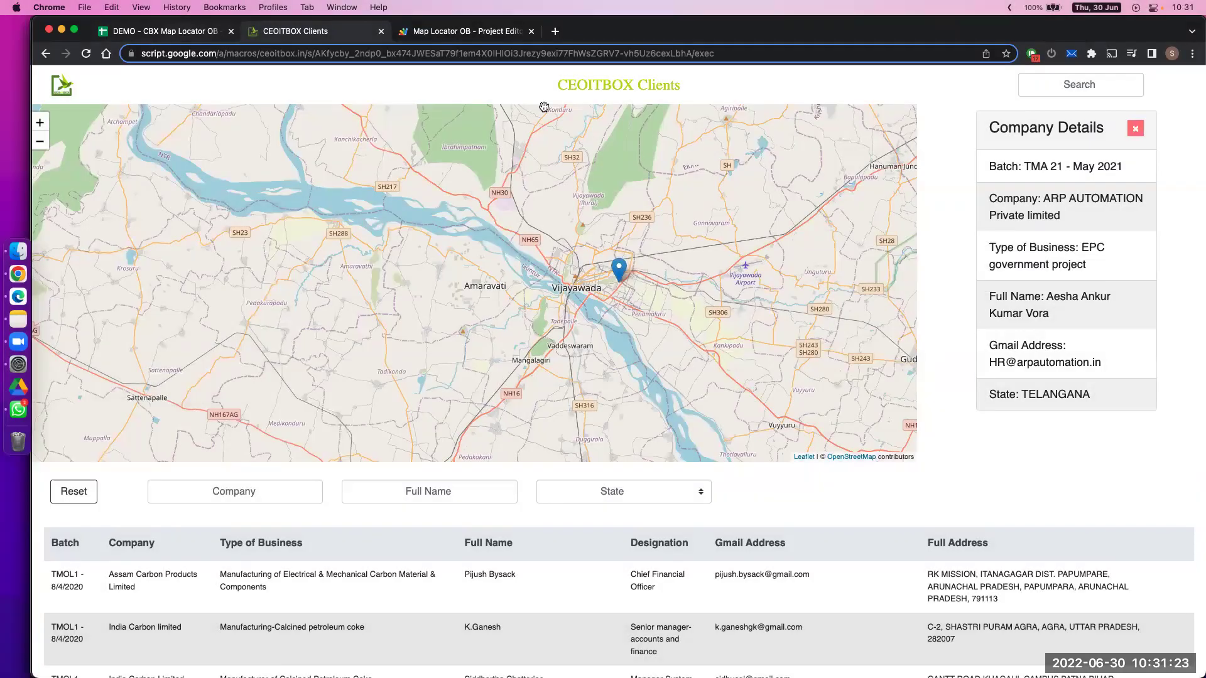
- Switch back to the Stores sheet and review its row 2 keywords across to the longitude column
click(151, 31)
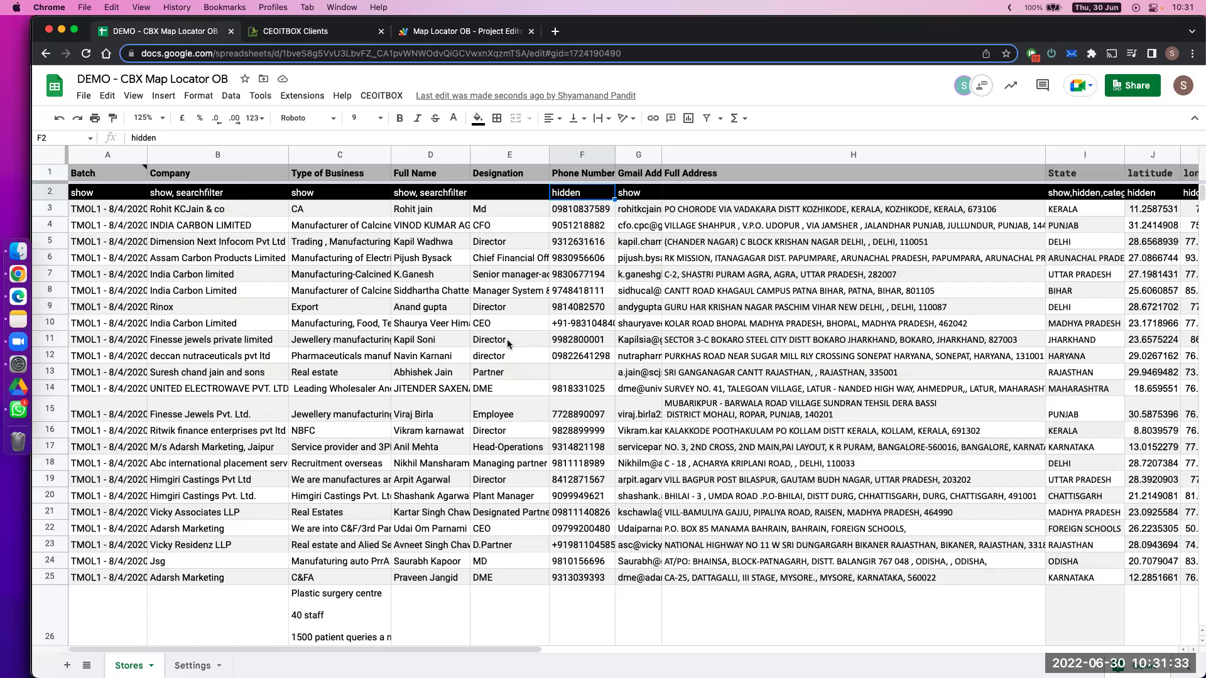
scroll(507, 340, right, 2)
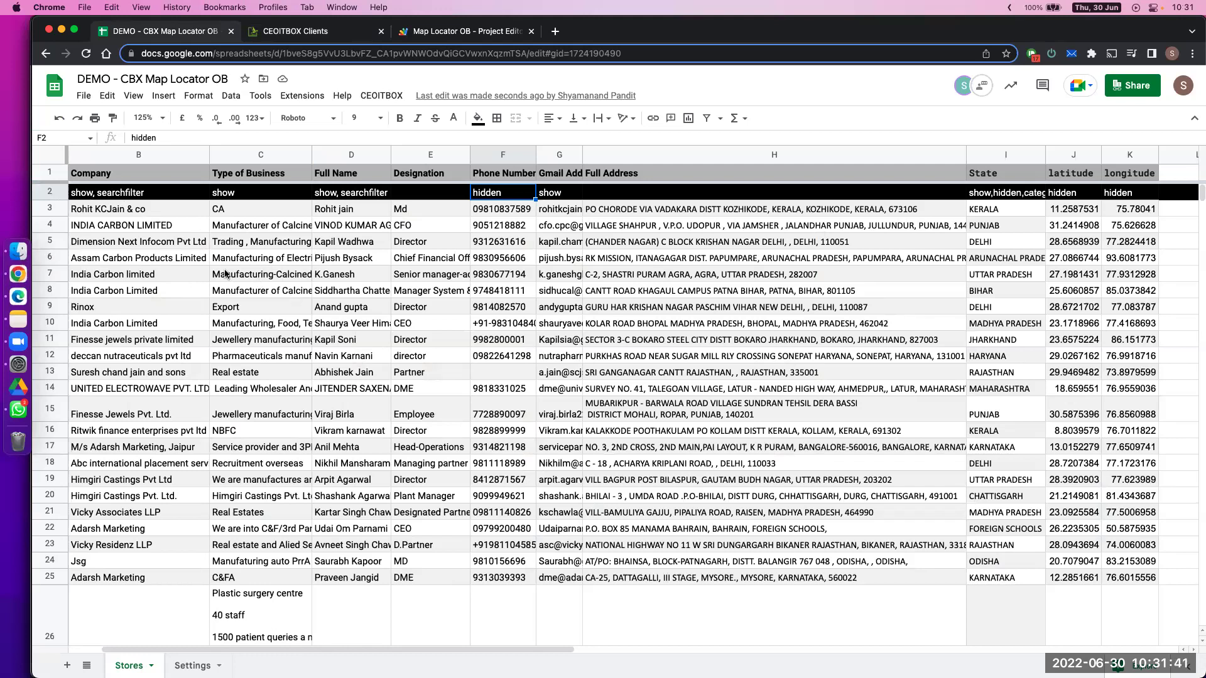
- Return to the client map page, close the open Company Details, and zoom the map out to view the client clusters across India
key(ctrl+Tab)
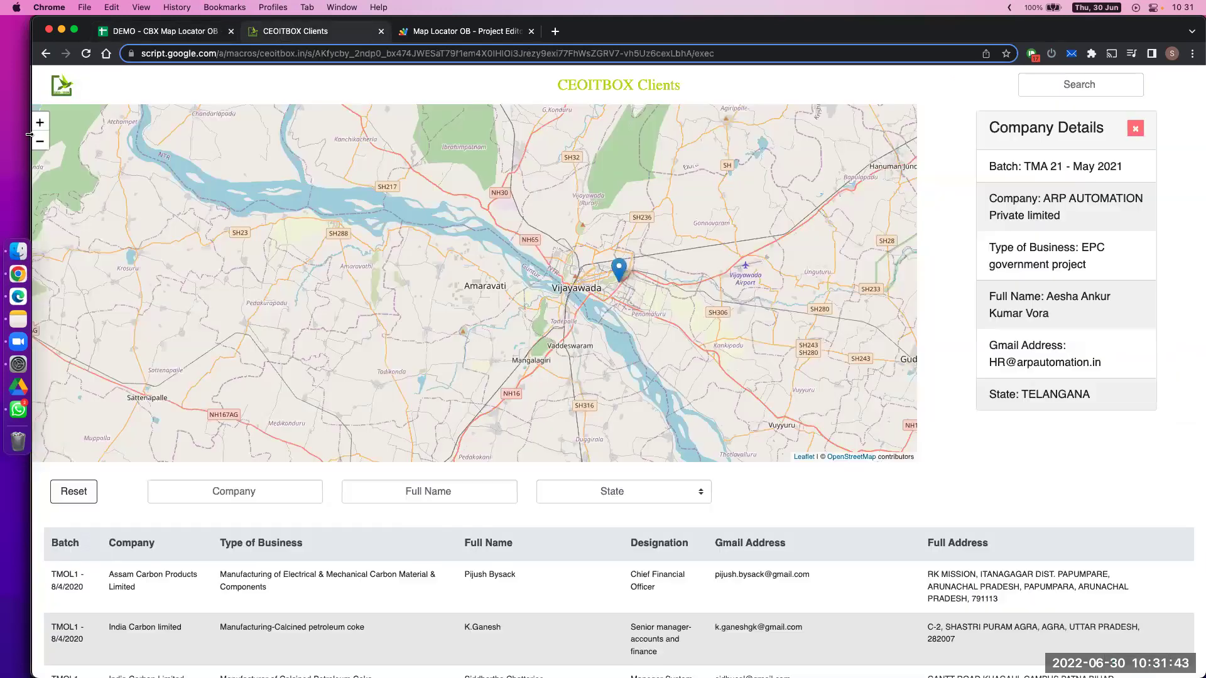
click(39, 141)
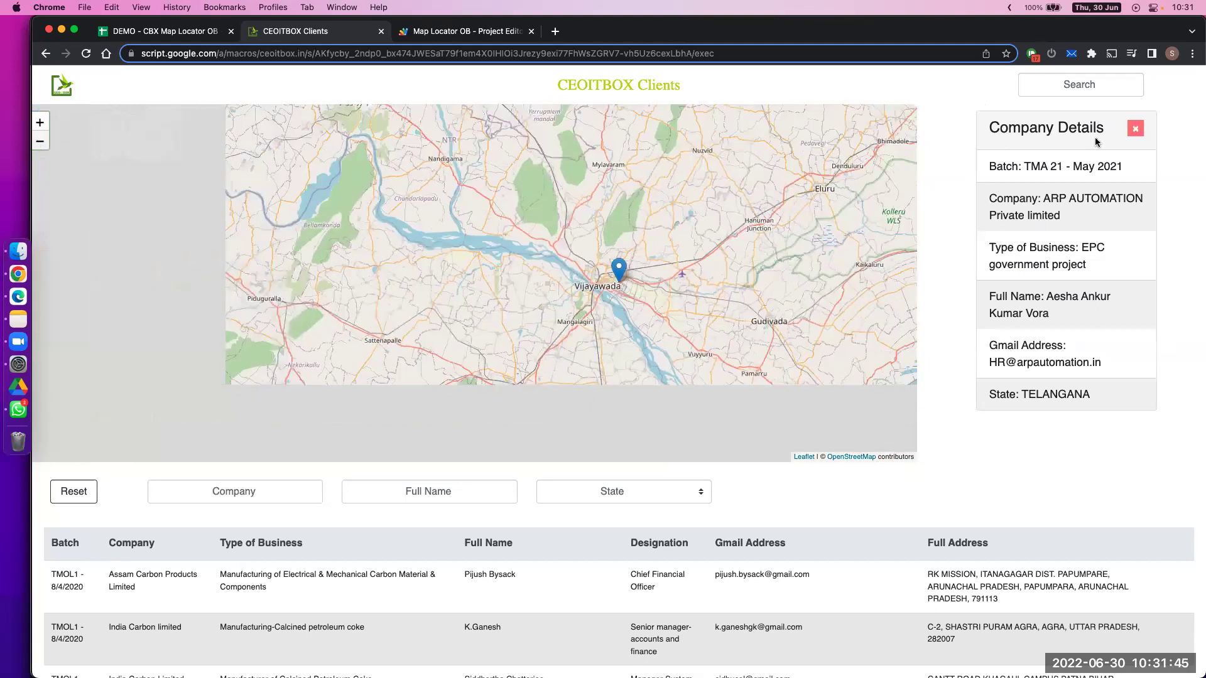
click(1134, 129)
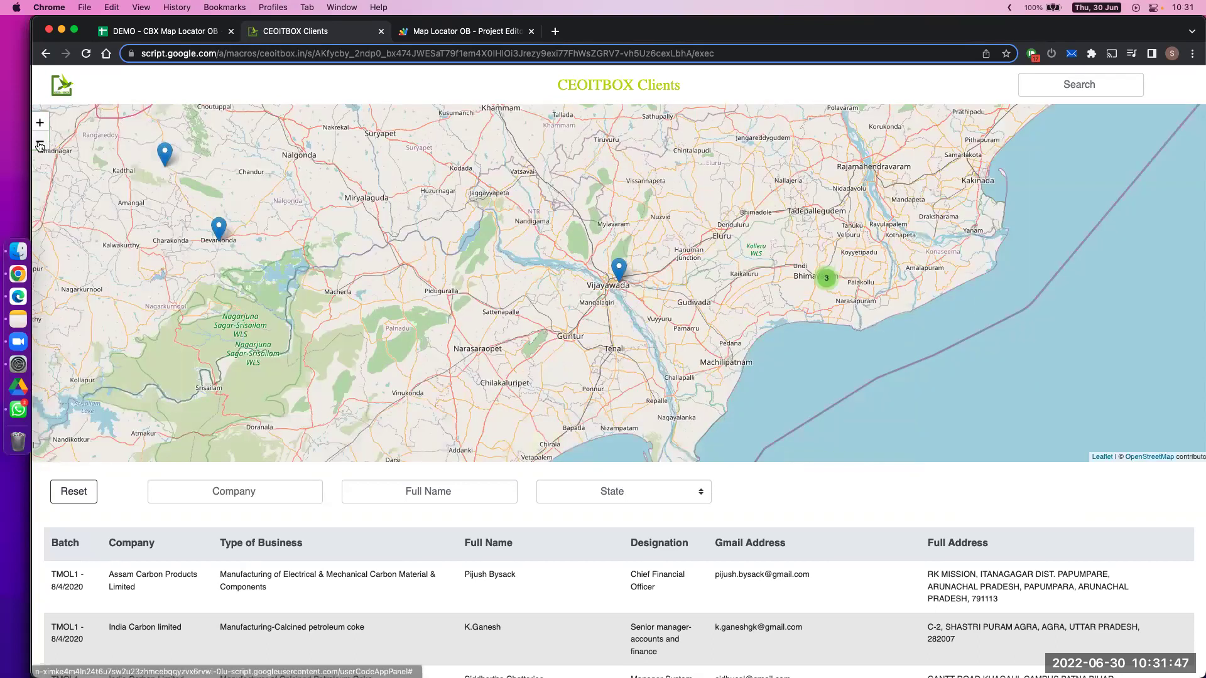
click(40, 143)
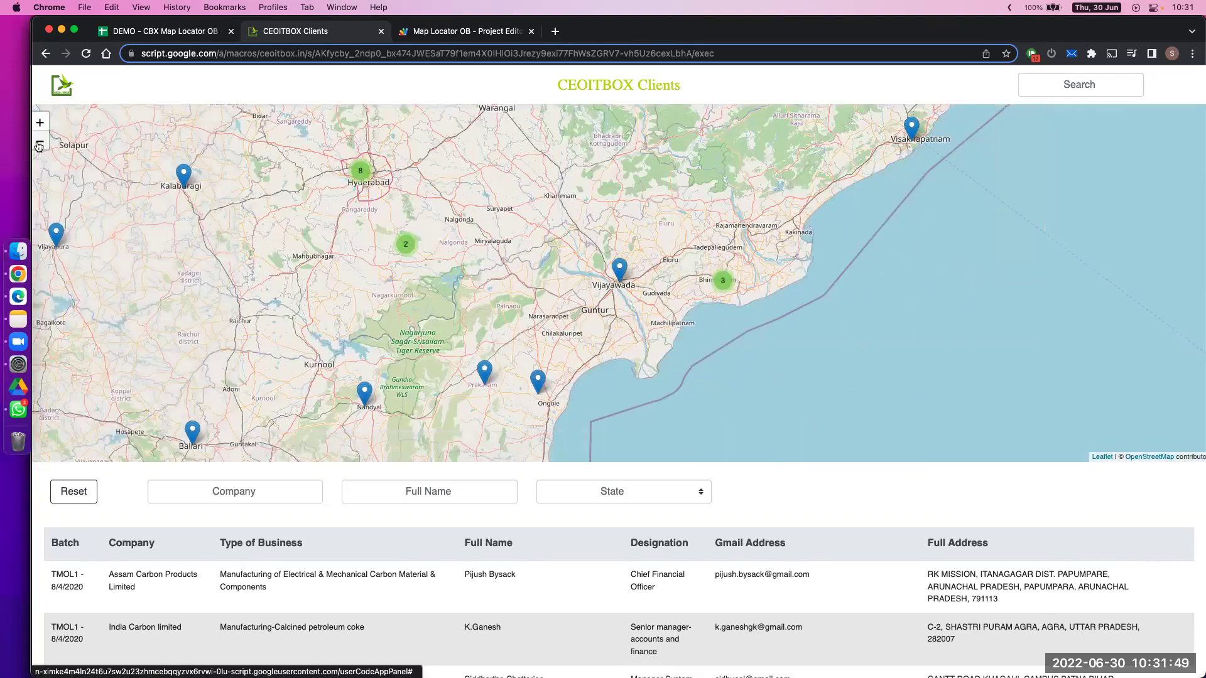
click(40, 141)
click(39, 142)
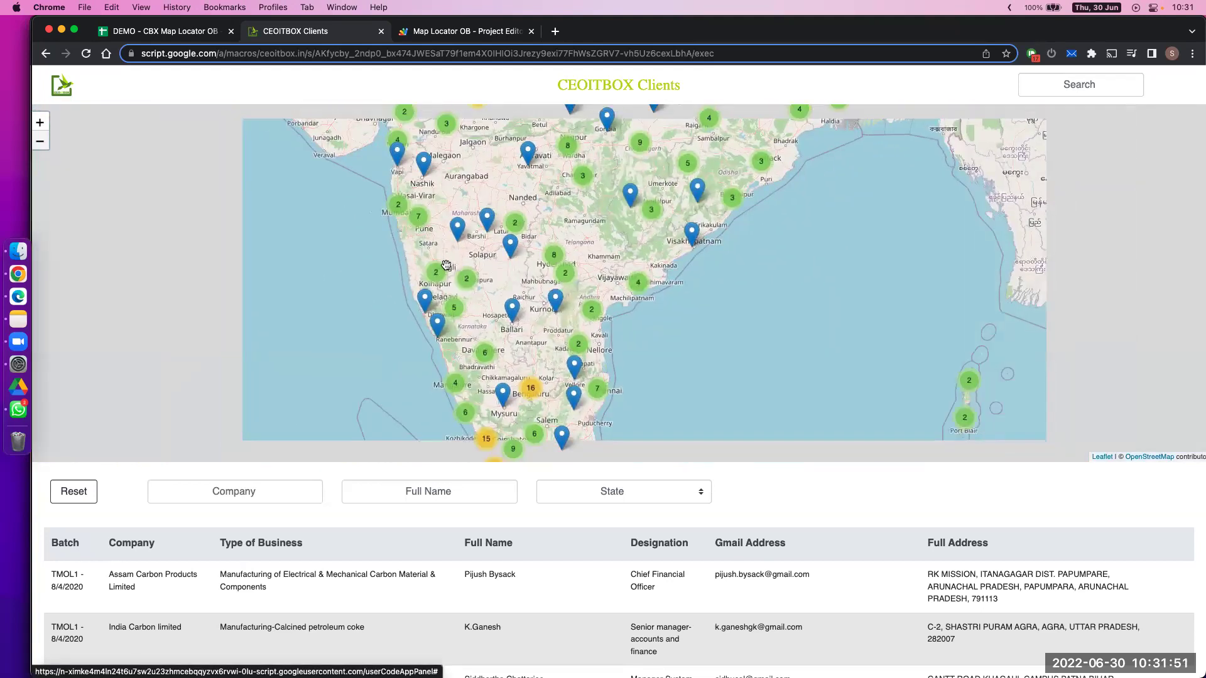
scroll(604, 243, down, 2)
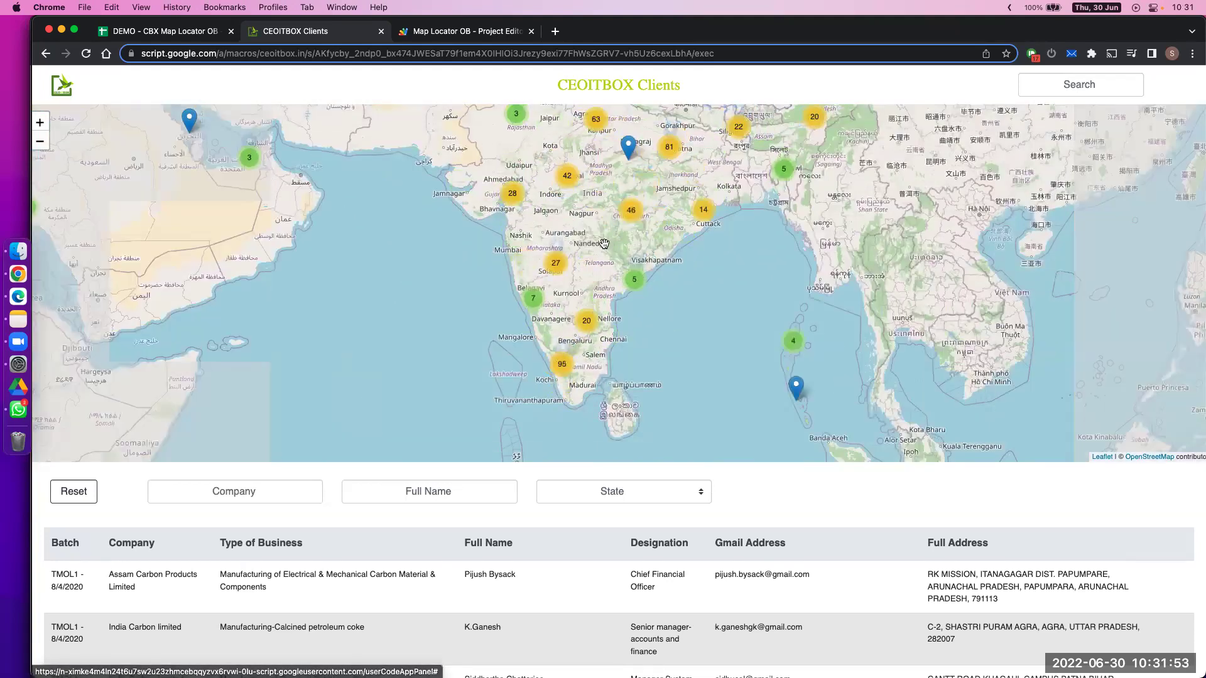
key(Up)
key(Up)
key(Right)
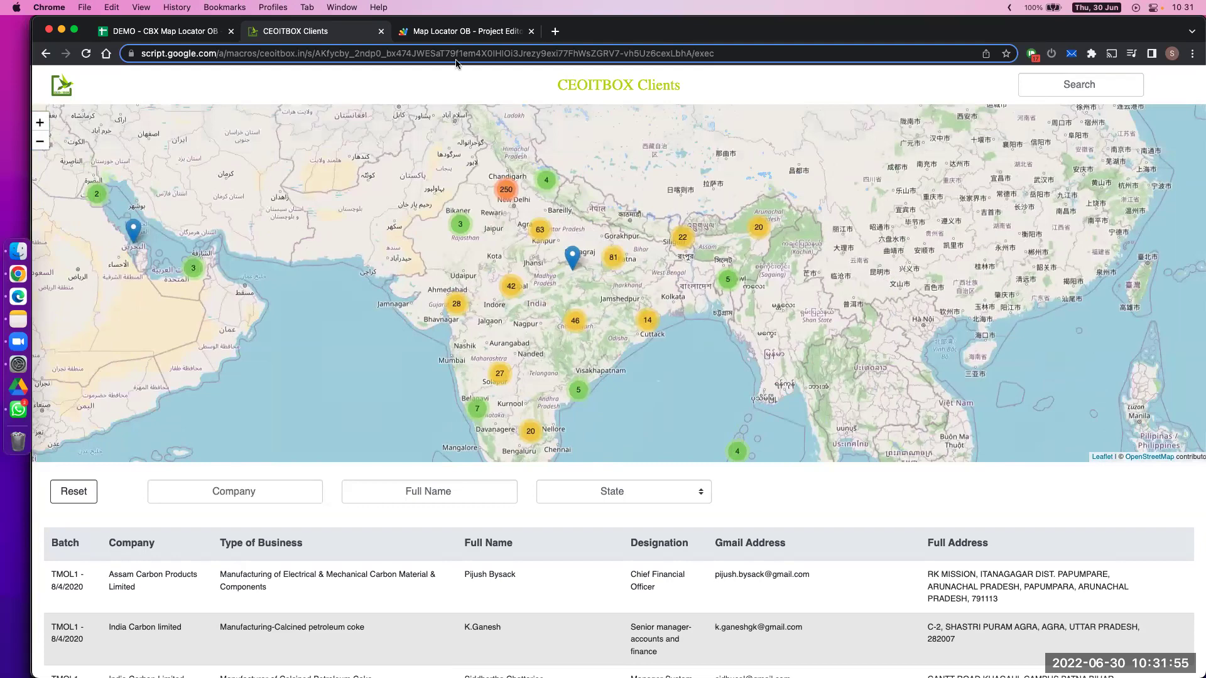
- Switch to the Stores sheet and review its columns from Batch to longitude, along with the CEOITBOX menu
click(170, 35)
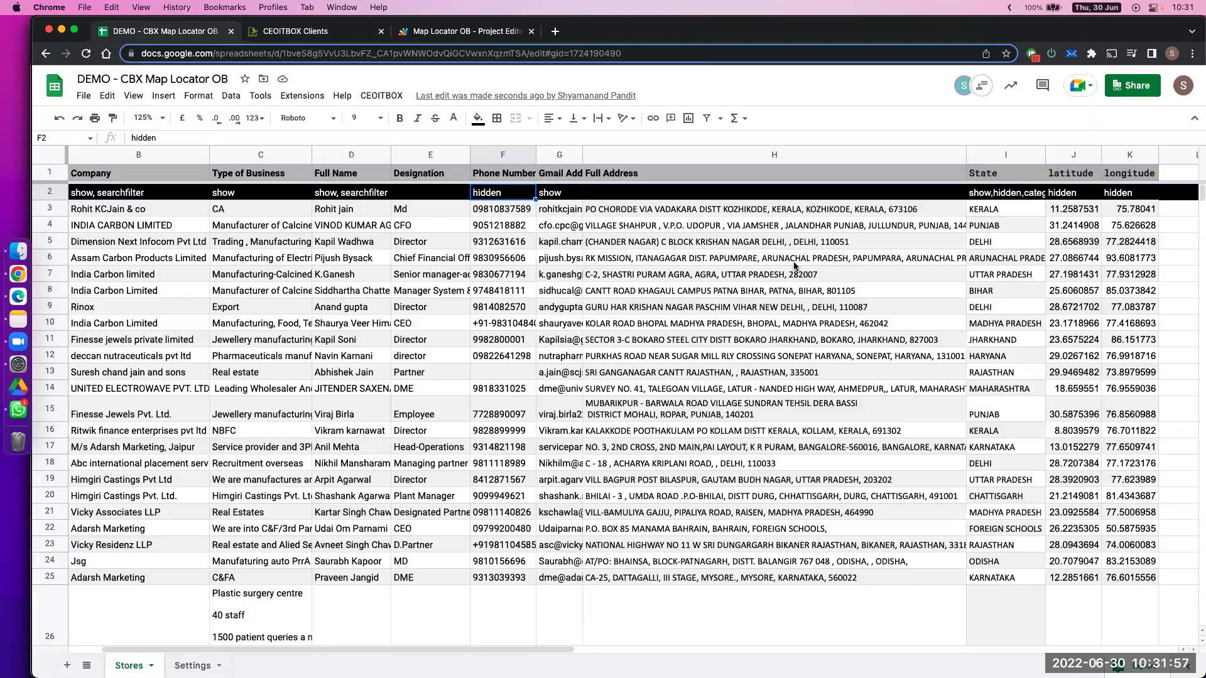
scroll(793, 264, right, 5)
scroll(585, 258, left, 8)
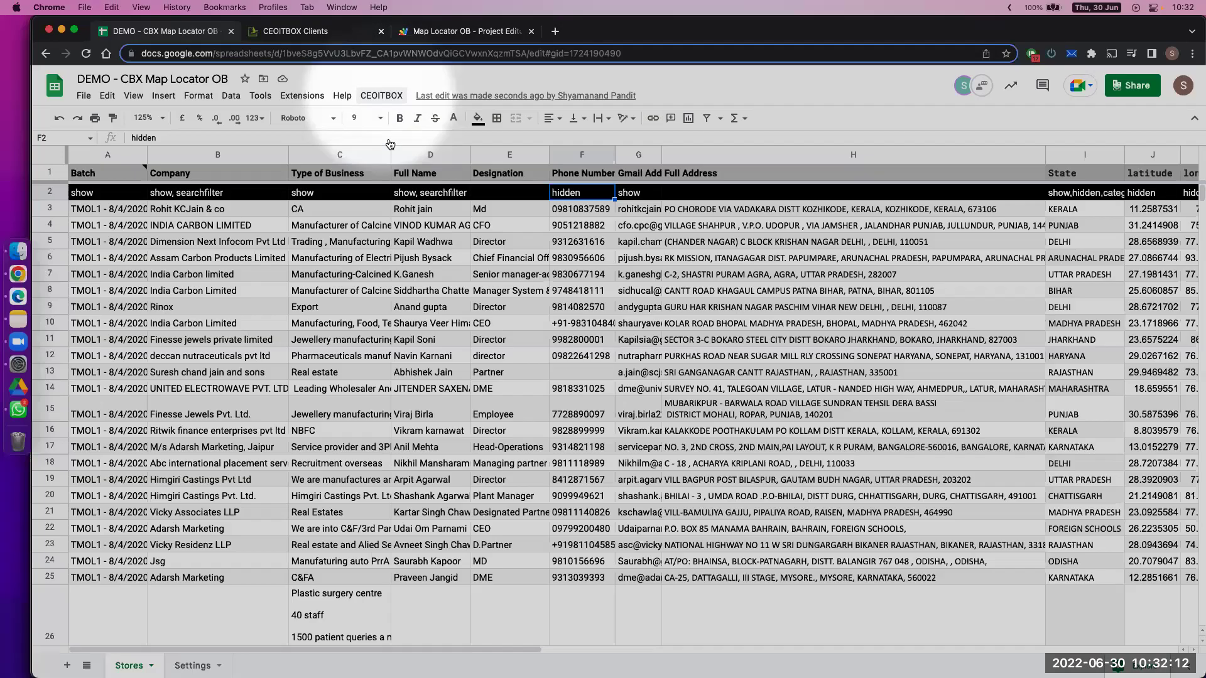
click(381, 96)
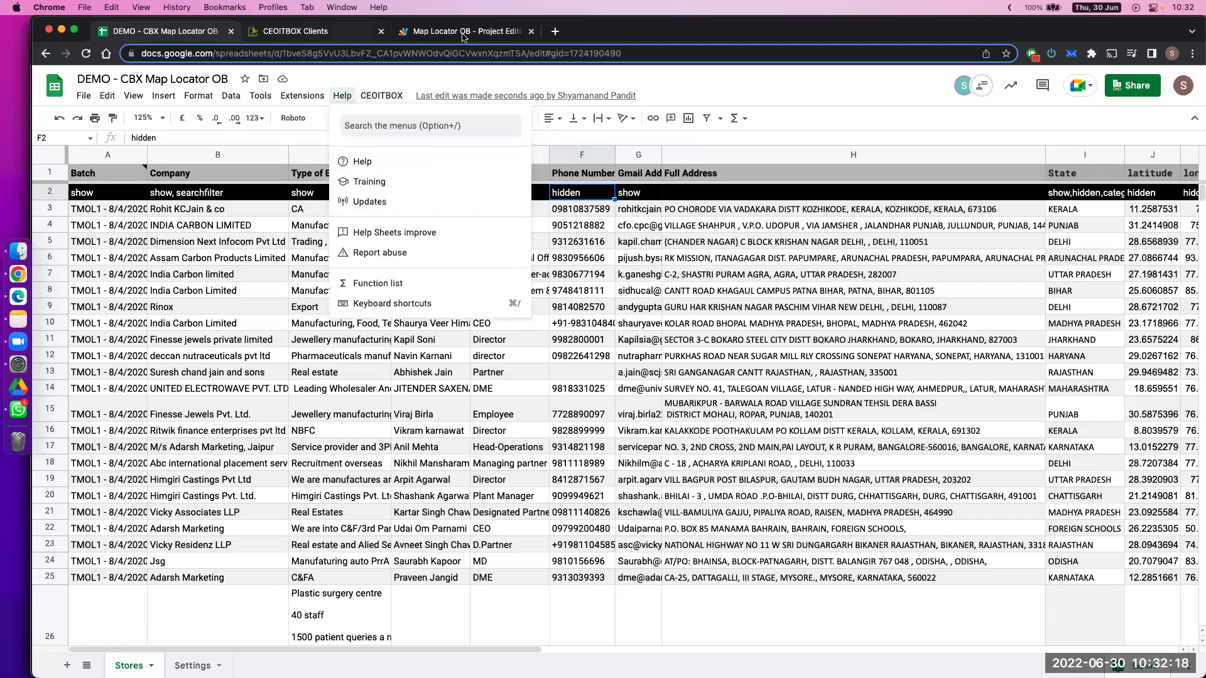
- Switch to the Map Locator OB script project and check the version setting of the CBXMAPLOCATOROB library without changing it
click(464, 31)
click(116, 201)
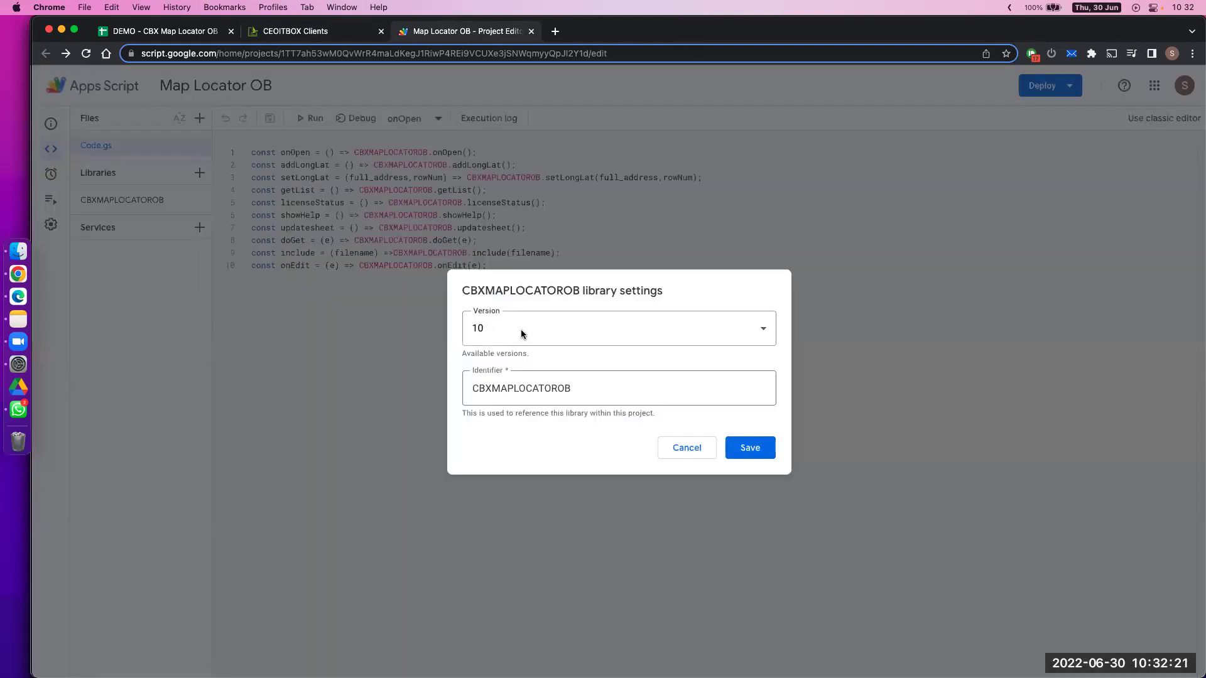
click(521, 329)
click(670, 447)
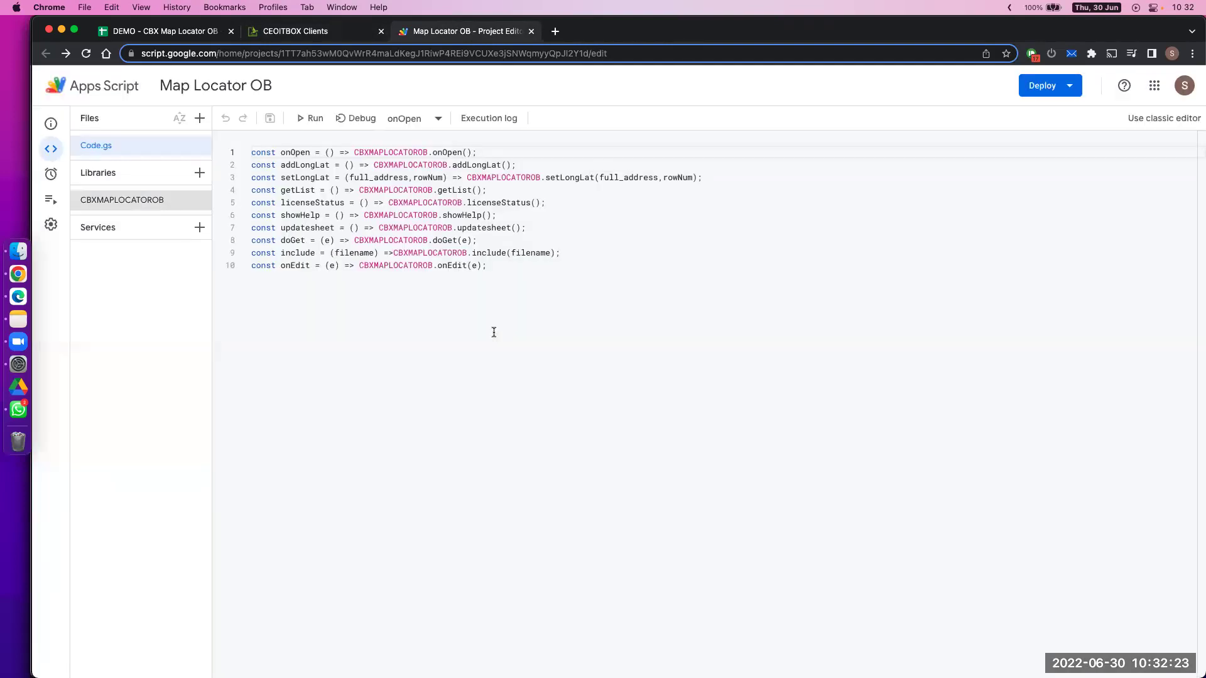
- Close the Map Locator OB script project and select the full web address of the client map page
click(531, 31)
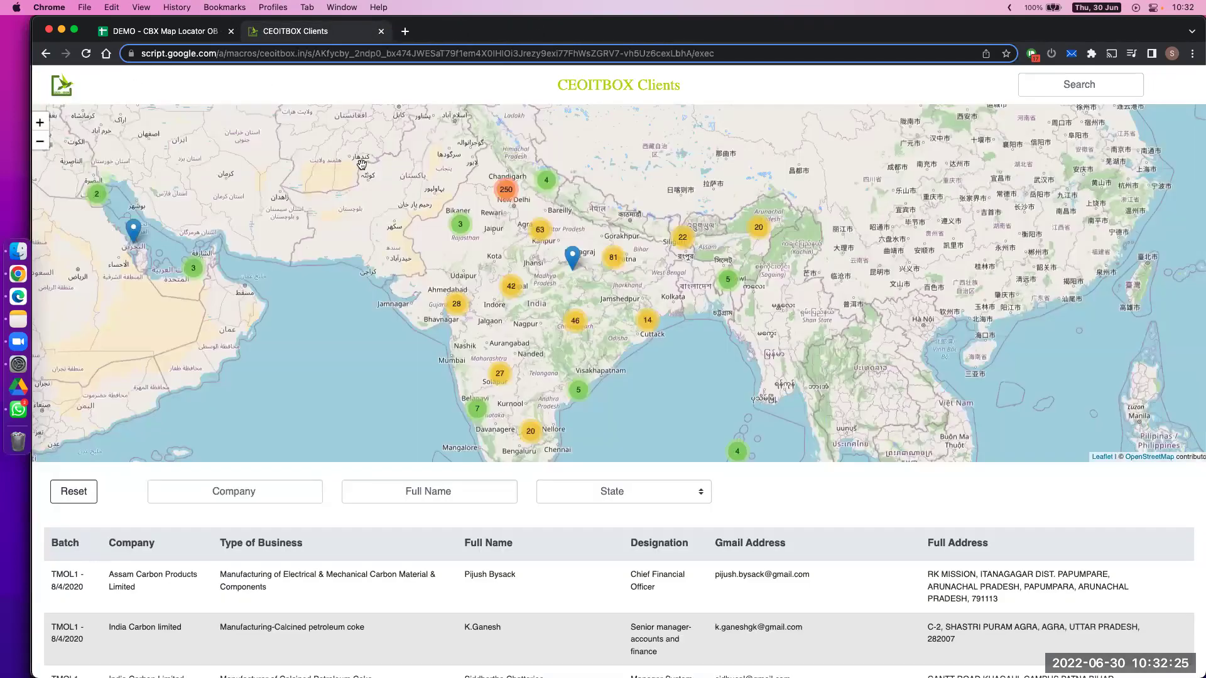
click(164, 31)
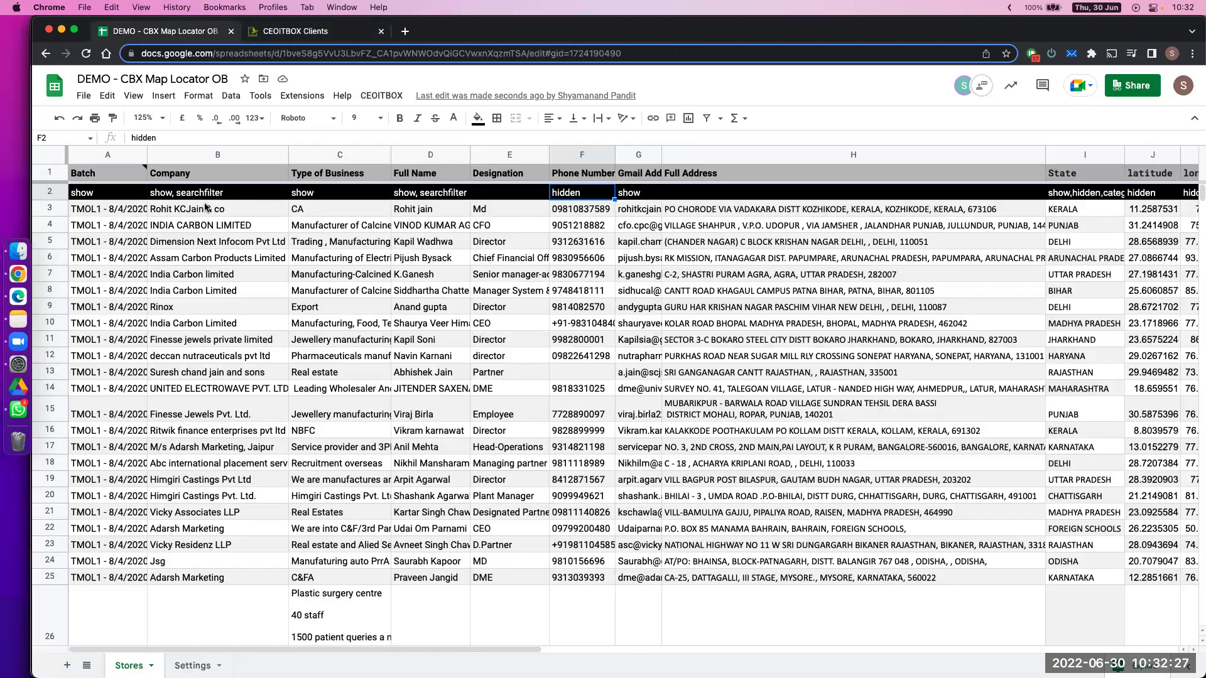
click(286, 31)
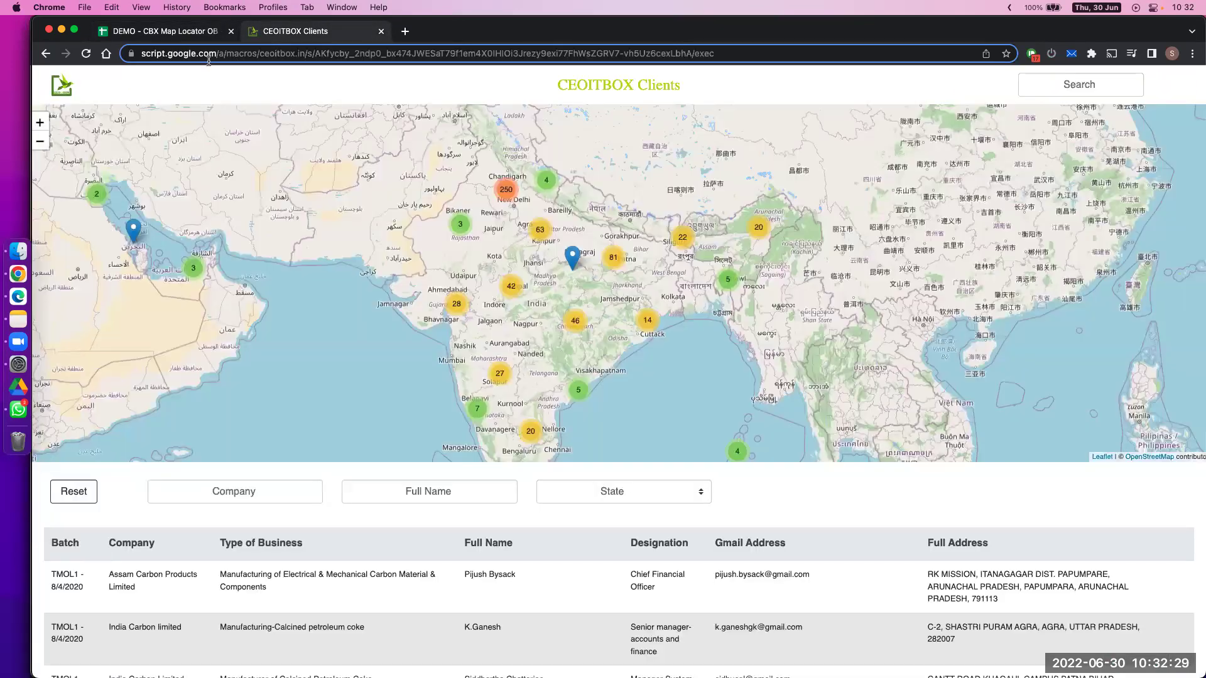
click(272, 55)
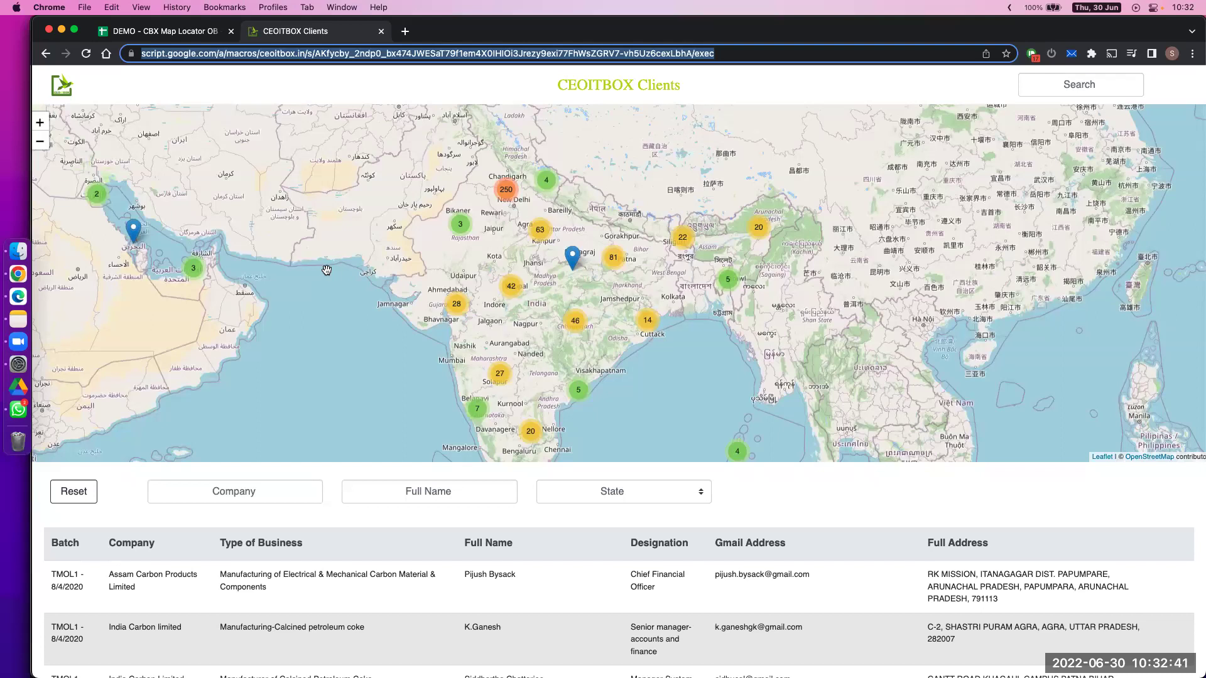
- View the Company Details of PRO AUDIO & LIGHTING INTERNATIONAL from its map marker, close them, and zoom the map back out
scroll(326, 270, down, 1)
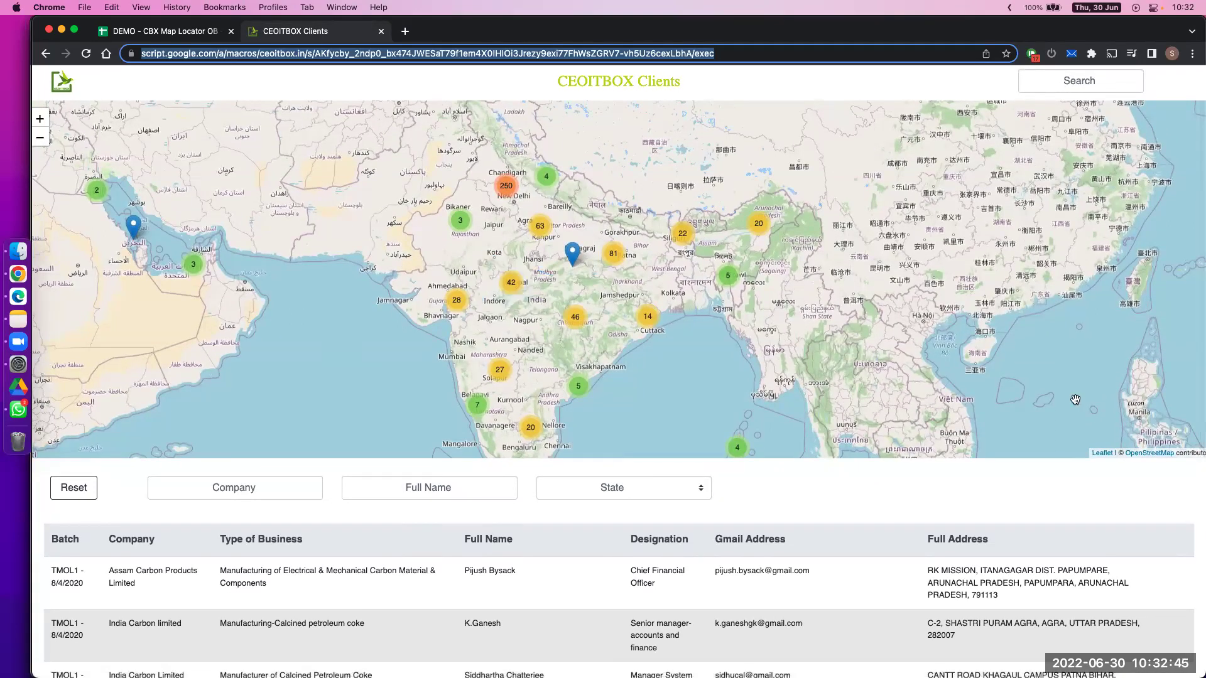
click(571, 255)
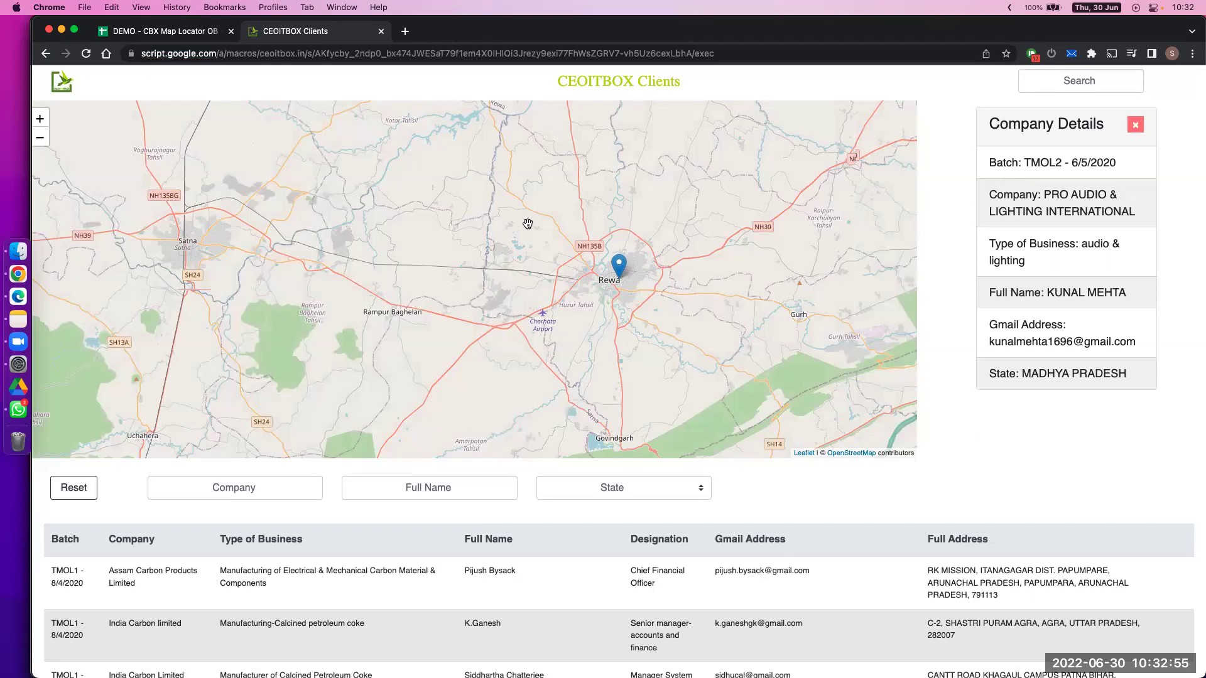
scroll(1067, 139, up, 1)
click(1133, 128)
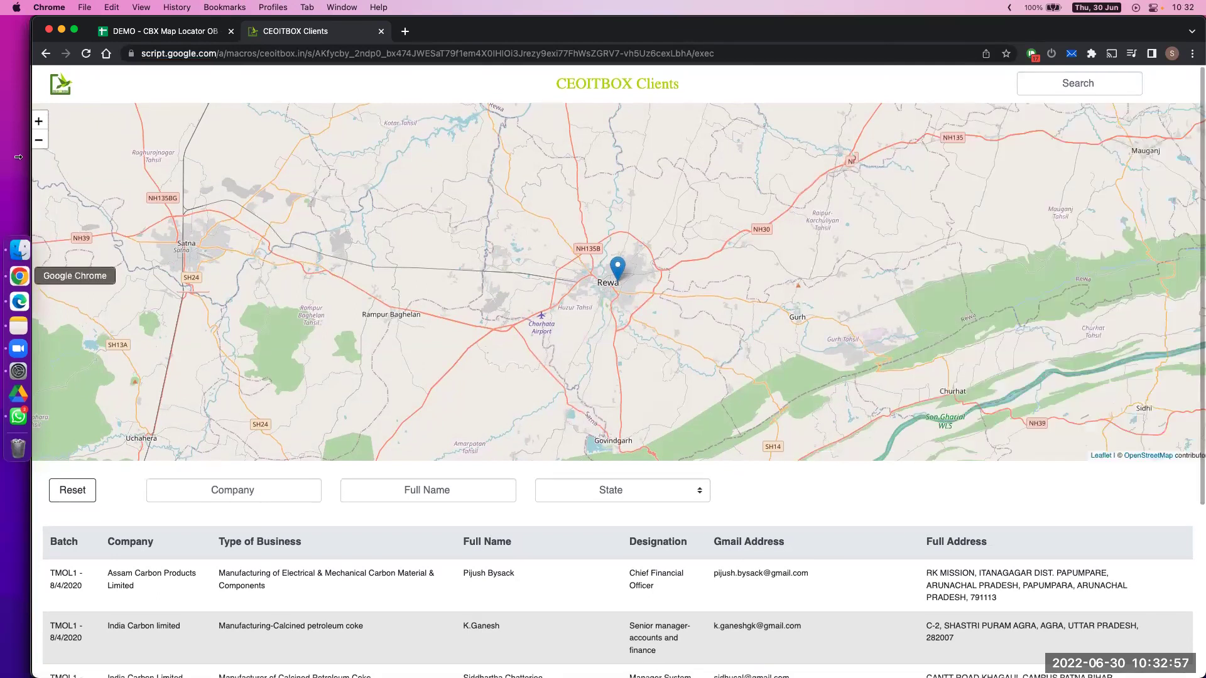
click(38, 141)
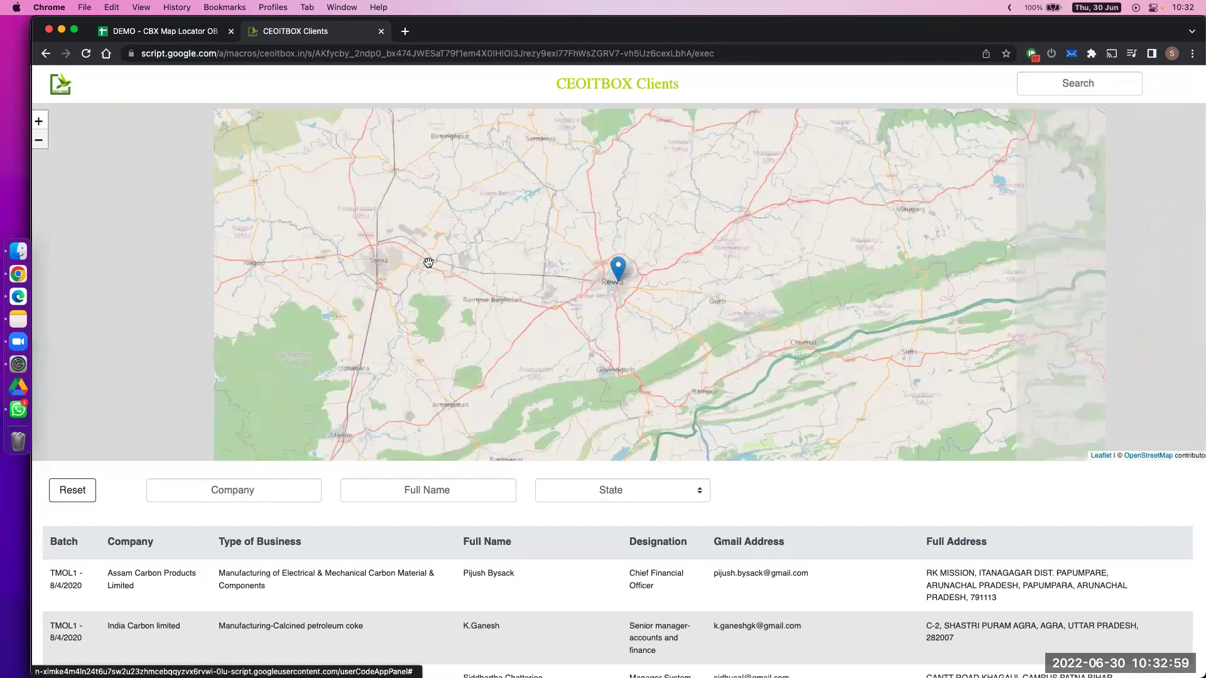